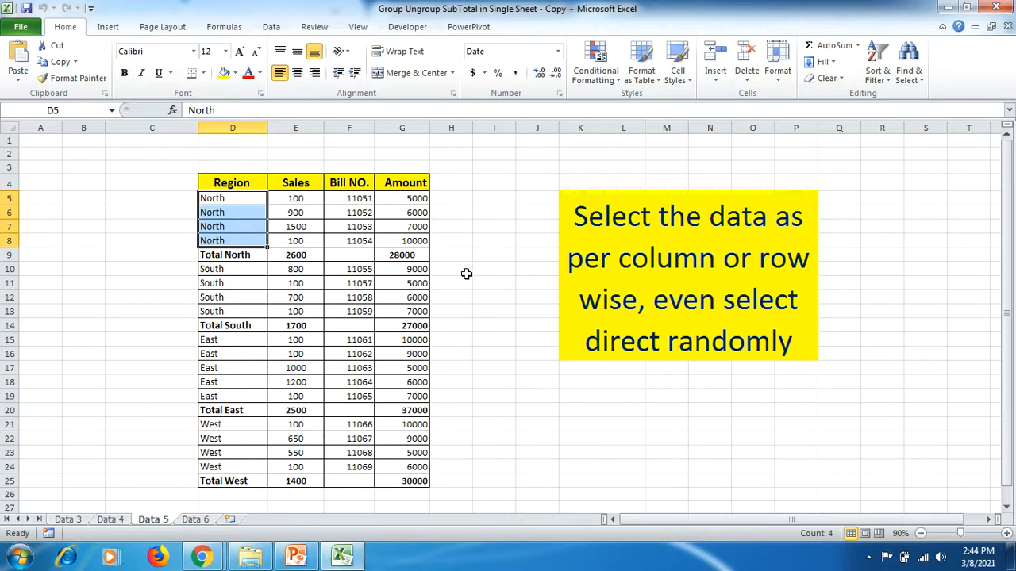
{"action": "left_click", "coordinate": [244, 203]}
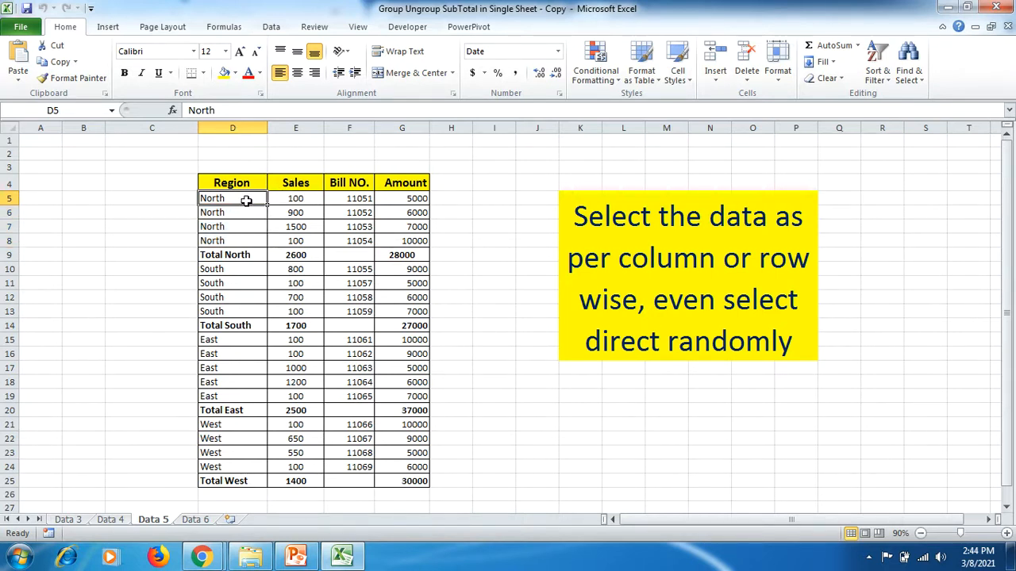
{"action": "left_click", "coordinate": [270, 26]}
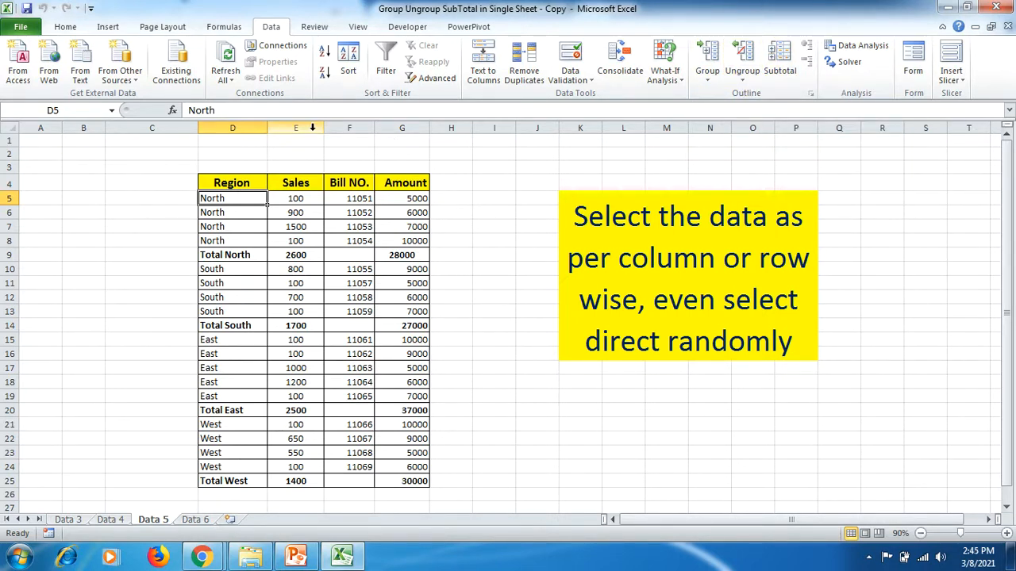
{"action": "left_click_drag", "start_coordinate": [312, 127], "coordinate": [401, 127]}
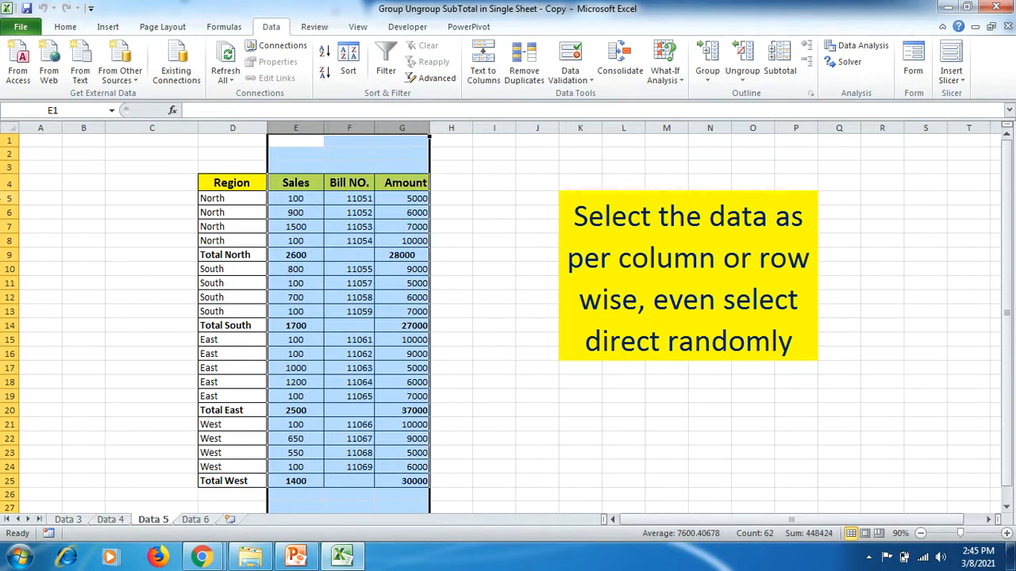
{"action": "left_click_drag", "start_coordinate": [4, 199], "coordinate": [4, 311]}
{"action": "left_click", "coordinate": [405, 154]}
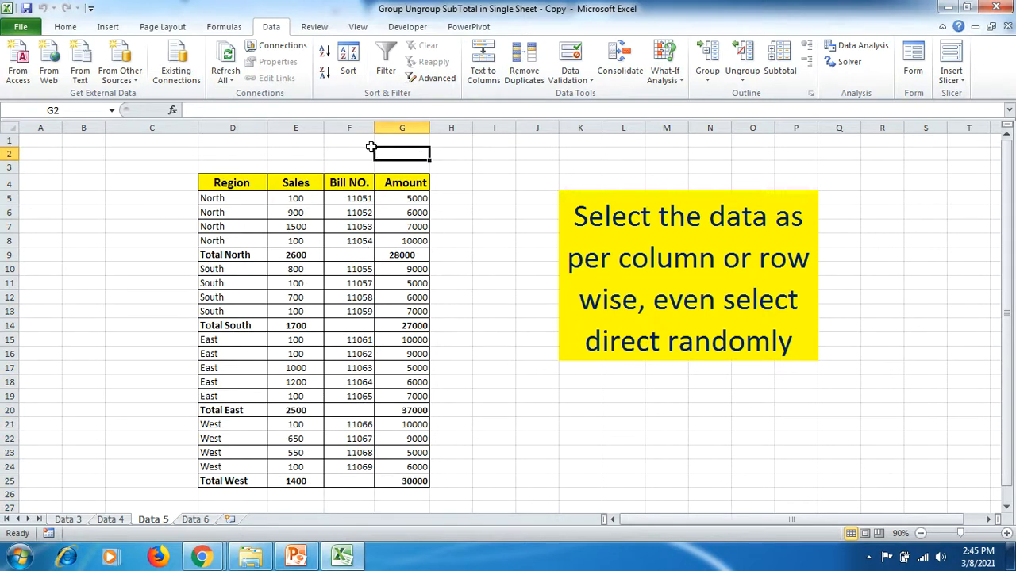
- Group the Bill NO. column (column F) and collapse the group
{"action": "left_click", "coordinate": [364, 127]}
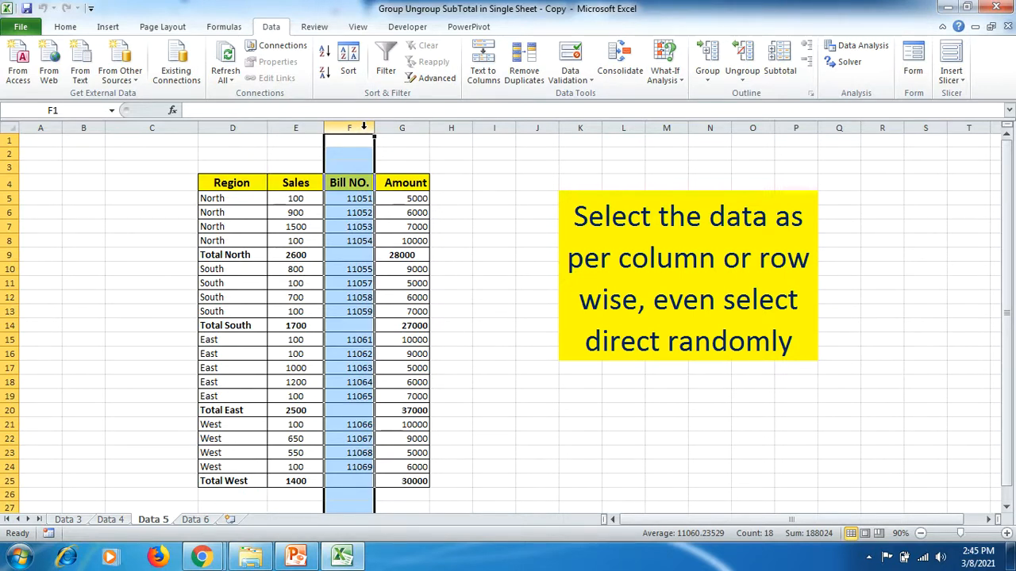
{"action": "left_click", "coordinate": [708, 59]}
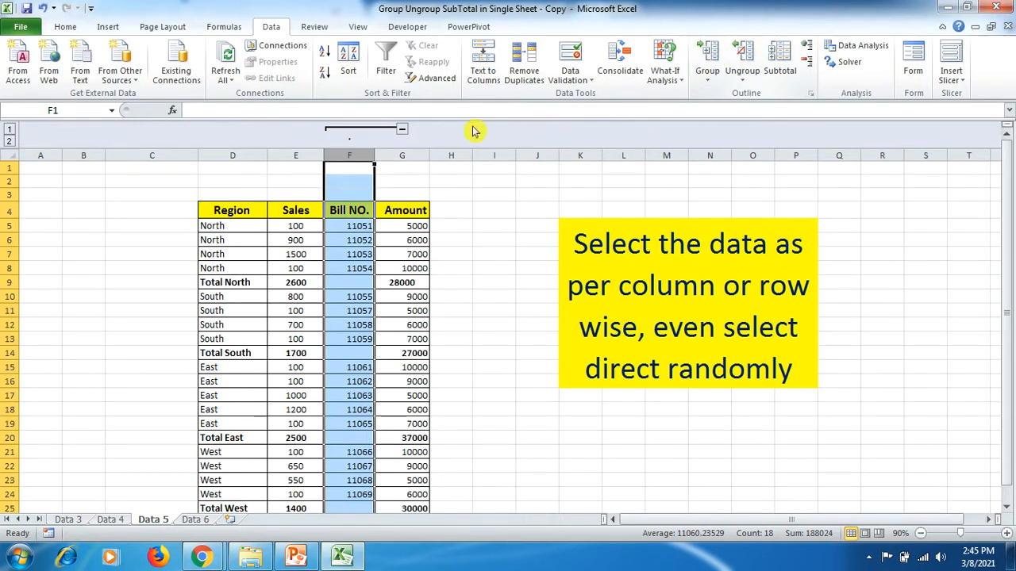
{"action": "left_click", "coordinate": [403, 131]}
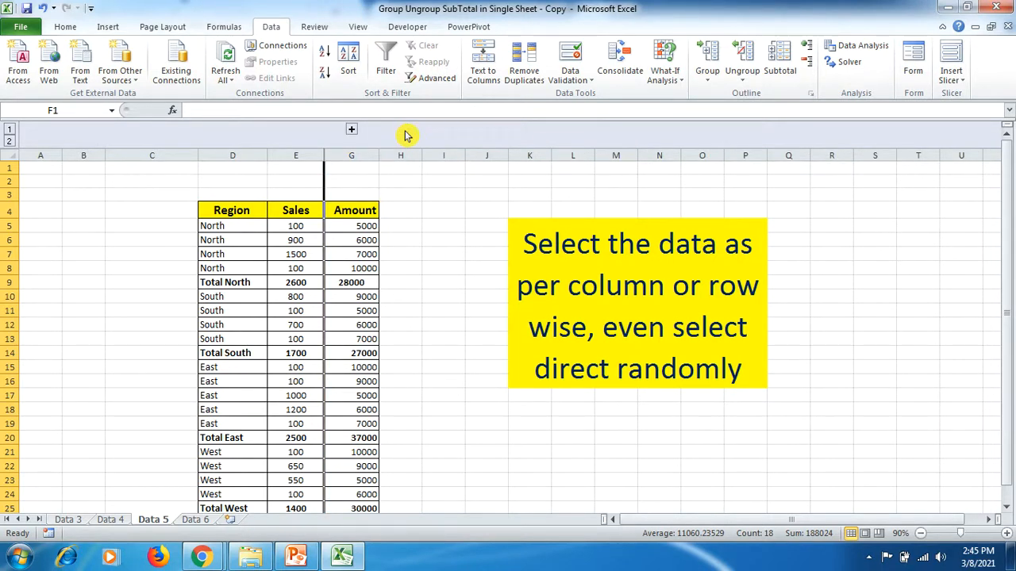
{"action": "left_click", "coordinate": [352, 130]}
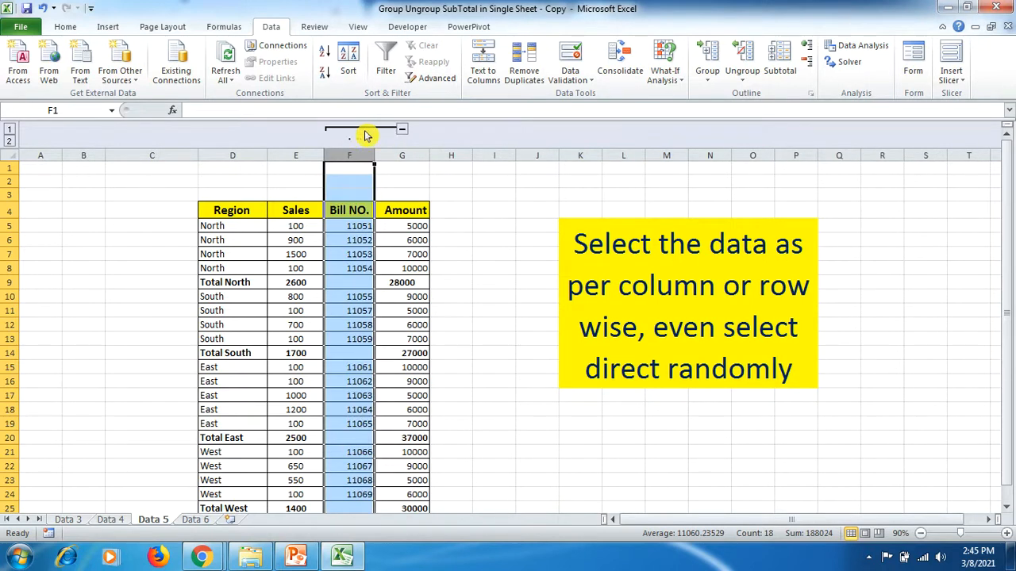
{"action": "left_click", "coordinate": [405, 134]}
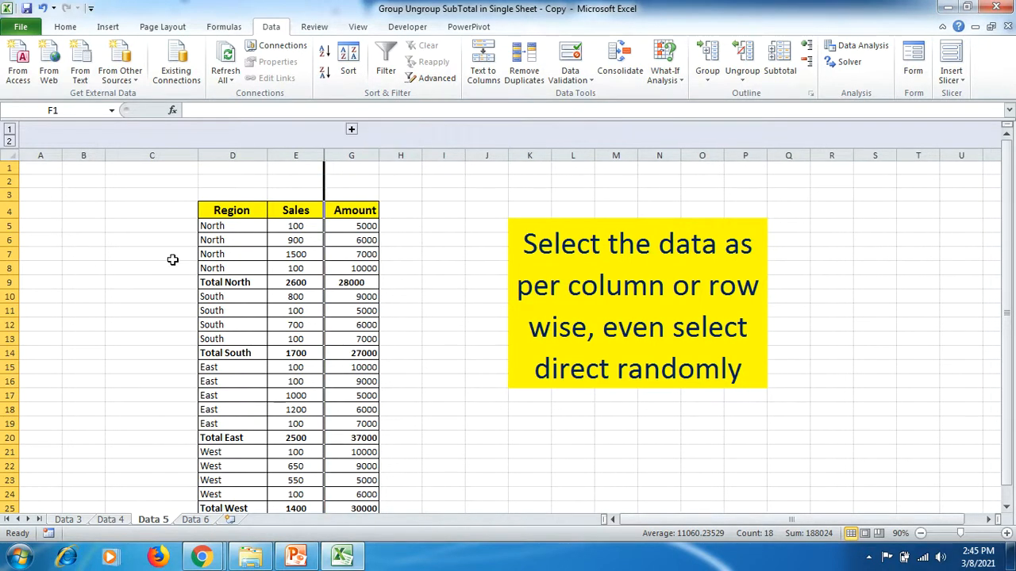
- Group the North detail rows 5 to 8 and collapse them under Total North
{"action": "left_click_drag", "start_coordinate": [8, 227], "coordinate": [6, 269]}
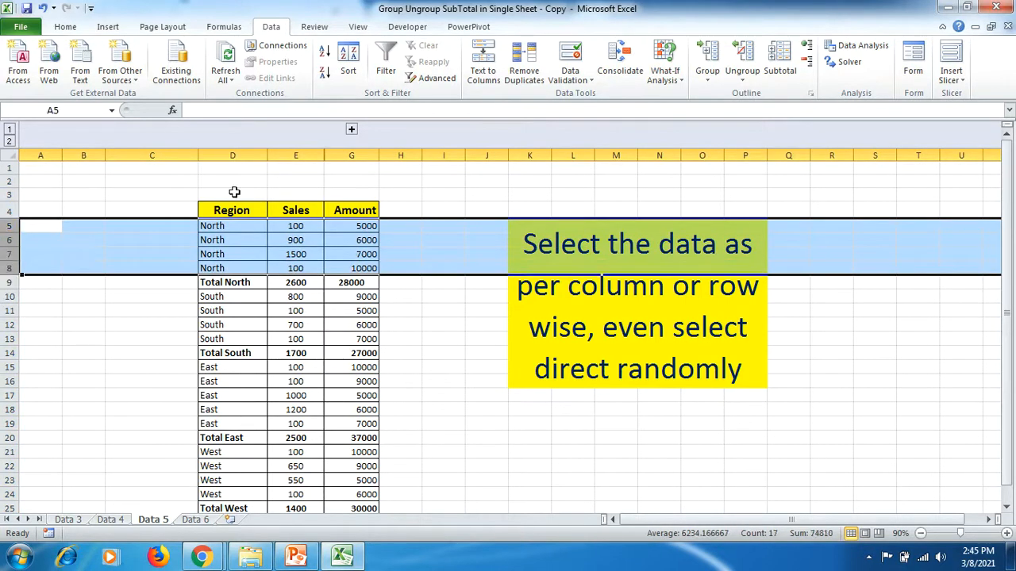
{"action": "left_click", "coordinate": [707, 65]}
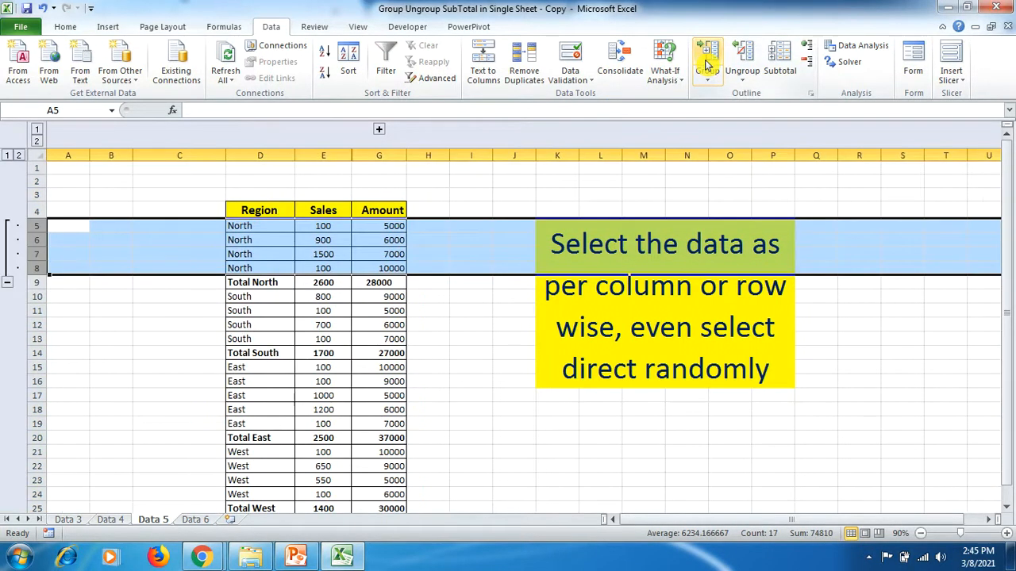
{"action": "left_click", "coordinate": [8, 283]}
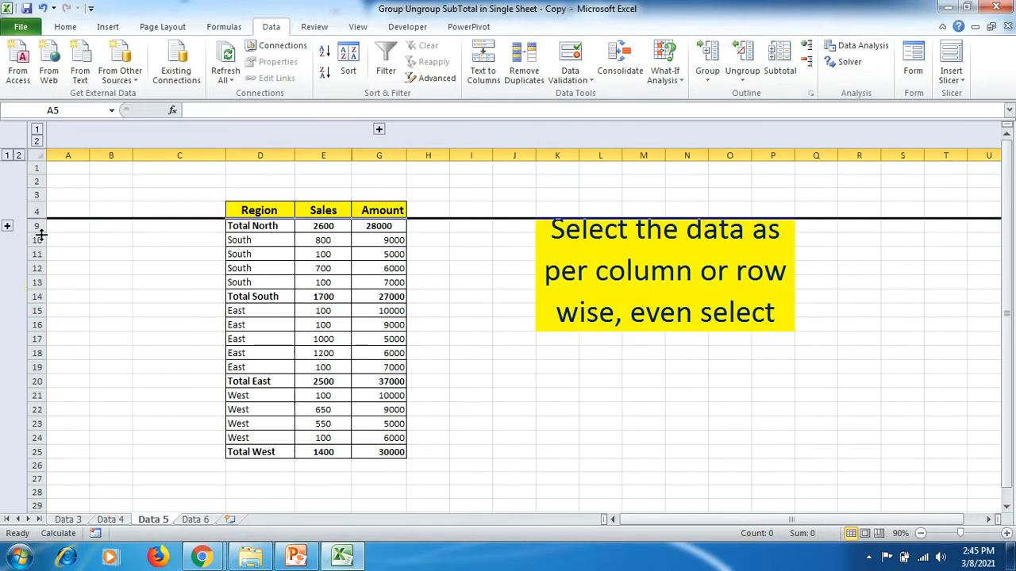
- Group the South detail rows 10 to 13 by rows and collapse them under Total South
{"action": "left_click_drag", "start_coordinate": [282, 238], "coordinate": [275, 282]}
{"action": "left_click", "coordinate": [709, 56]}
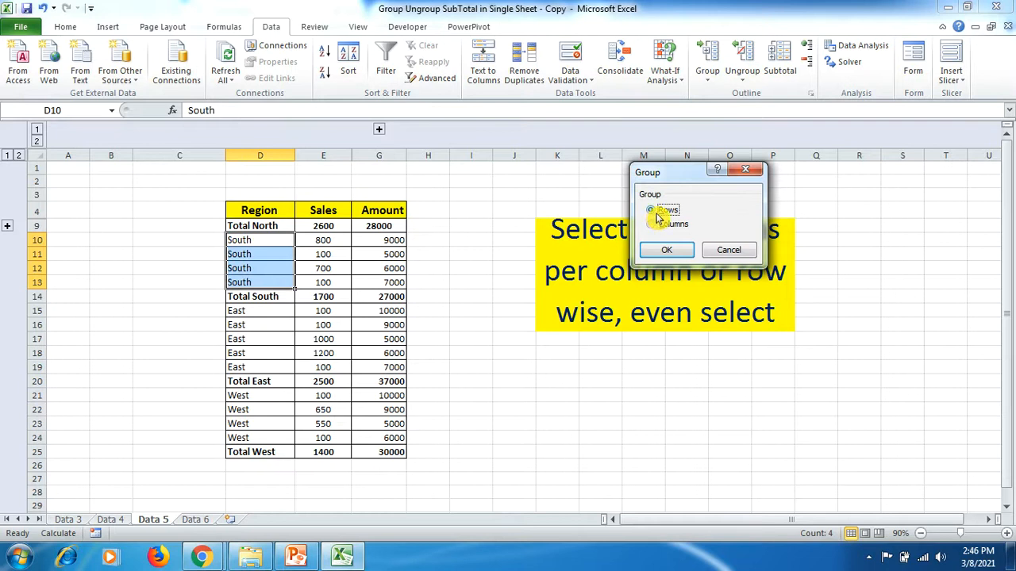
{"action": "left_click", "coordinate": [661, 252]}
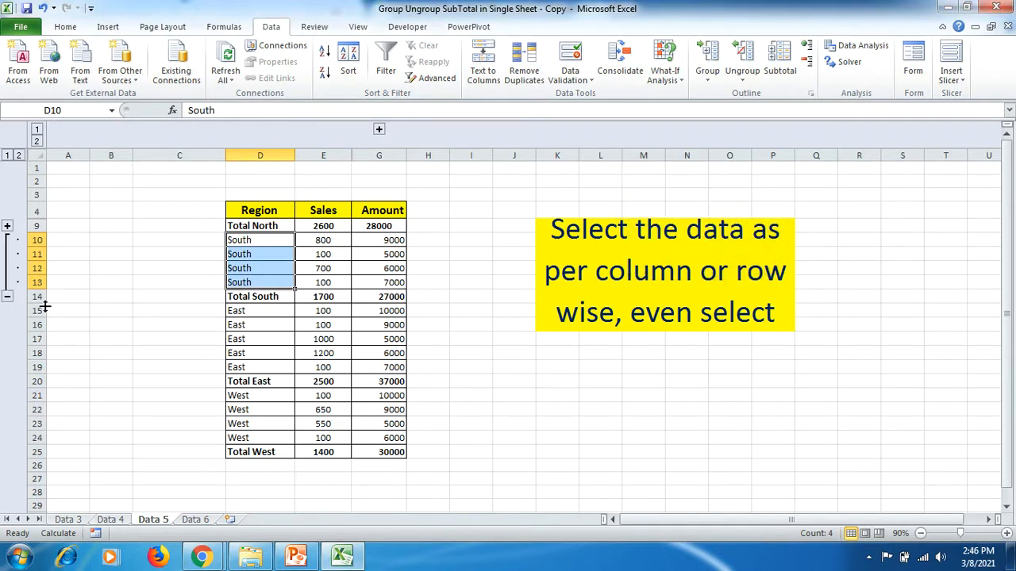
{"action": "left_click", "coordinate": [6, 296]}
- Group the East detail rows 15 to 19 by rows and collapse them under Total East
{"action": "left_click_drag", "start_coordinate": [234, 257], "coordinate": [236, 309]}
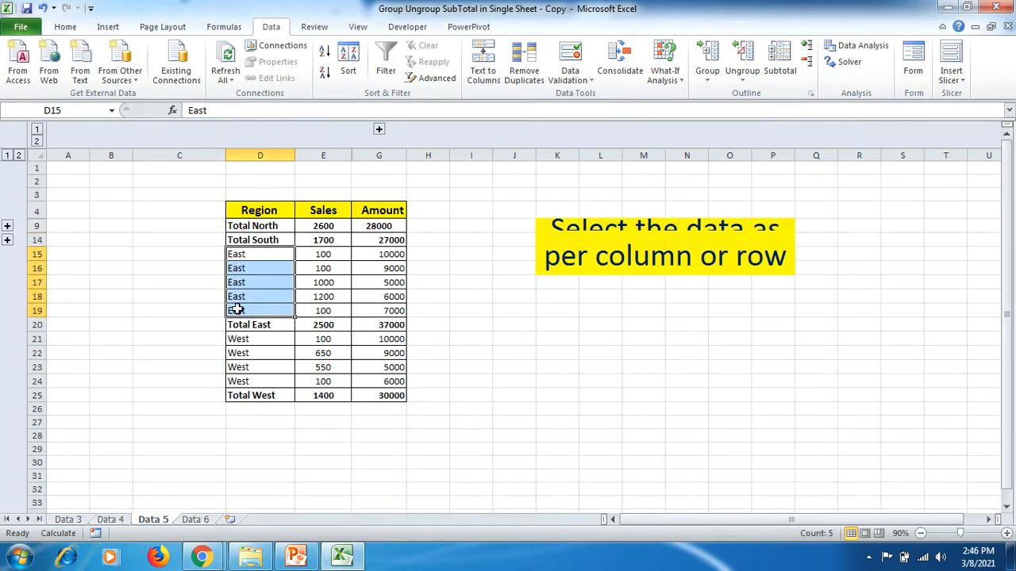
{"action": "left_click", "coordinate": [702, 70]}
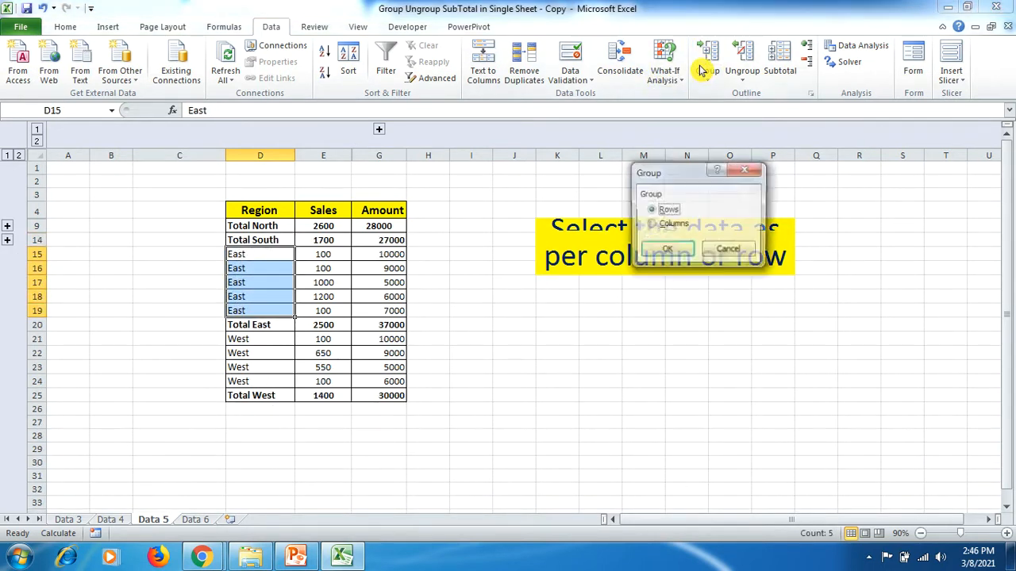
{"action": "left_click", "coordinate": [661, 252]}
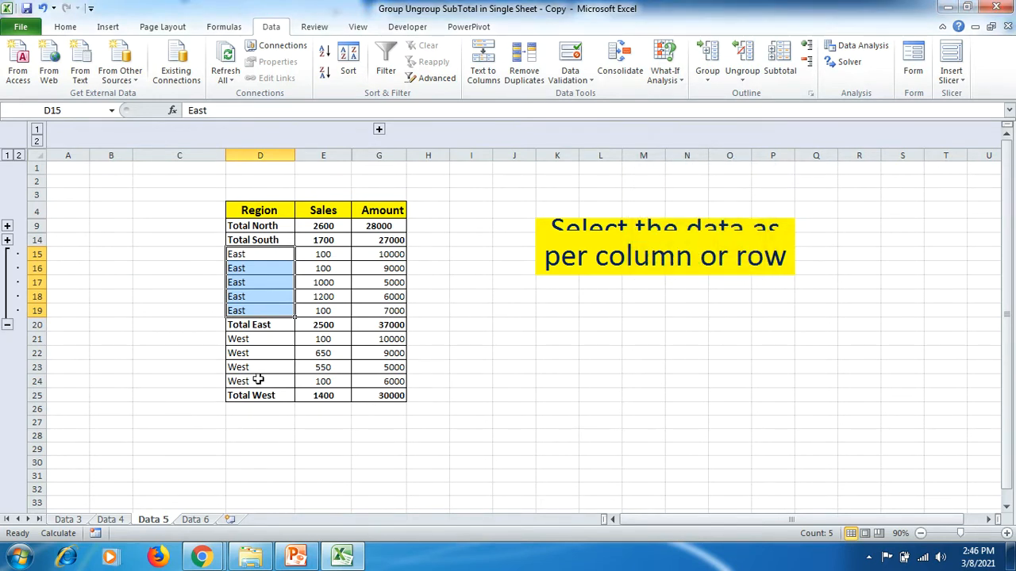
{"action": "left_click", "coordinate": [7, 325]}
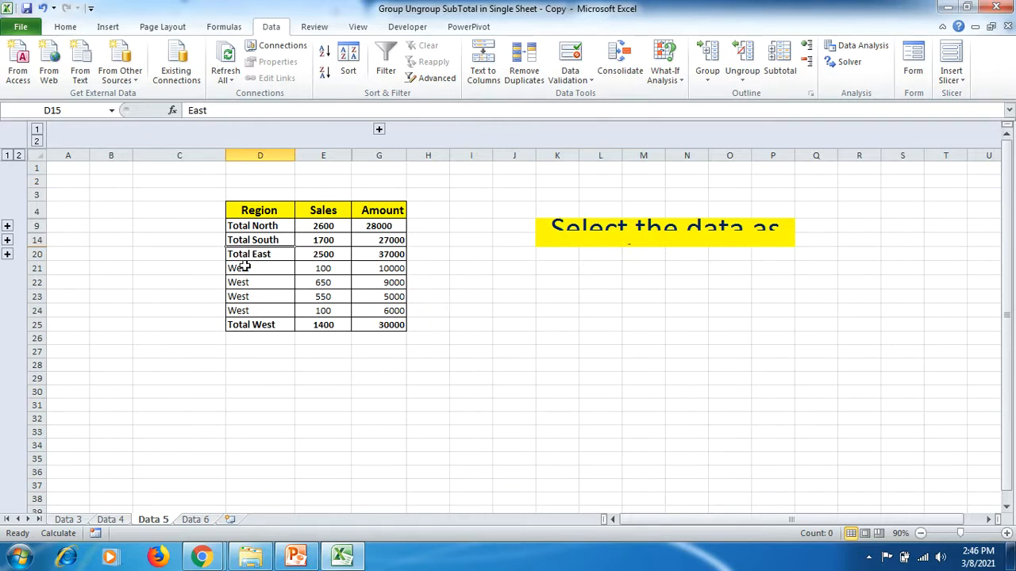
- Group the West detail rows 21 to 24 by rows and collapse them under Total West
{"action": "left_click_drag", "start_coordinate": [244, 267], "coordinate": [254, 309]}
{"action": "left_click", "coordinate": [705, 56]}
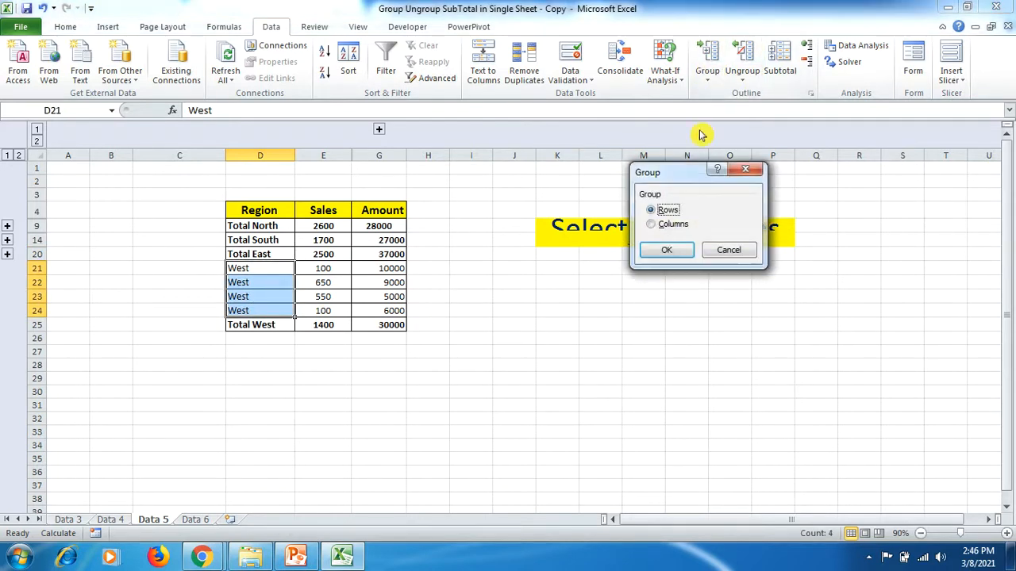
{"action": "left_click", "coordinate": [671, 250]}
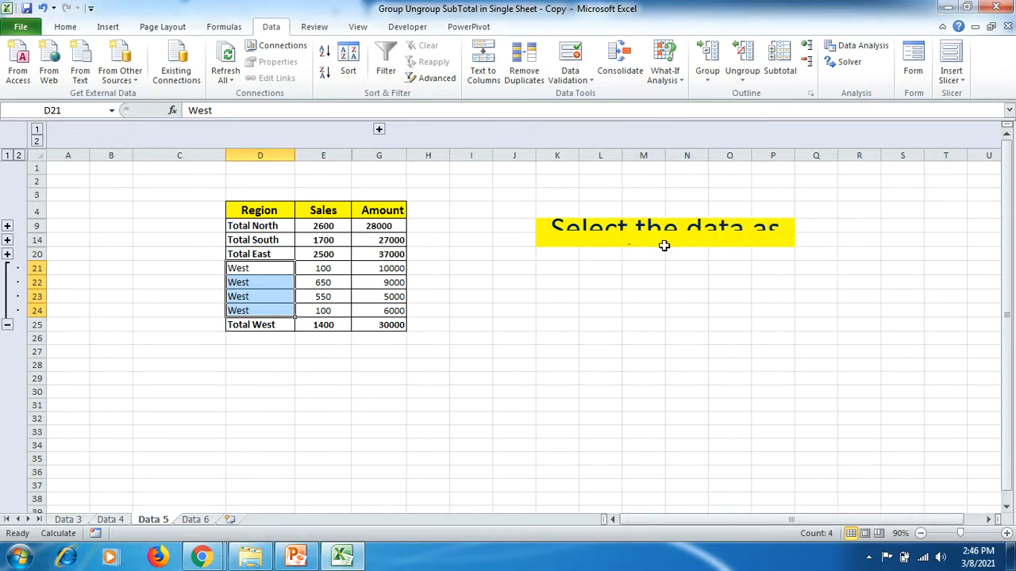
{"action": "left_click", "coordinate": [6, 324]}
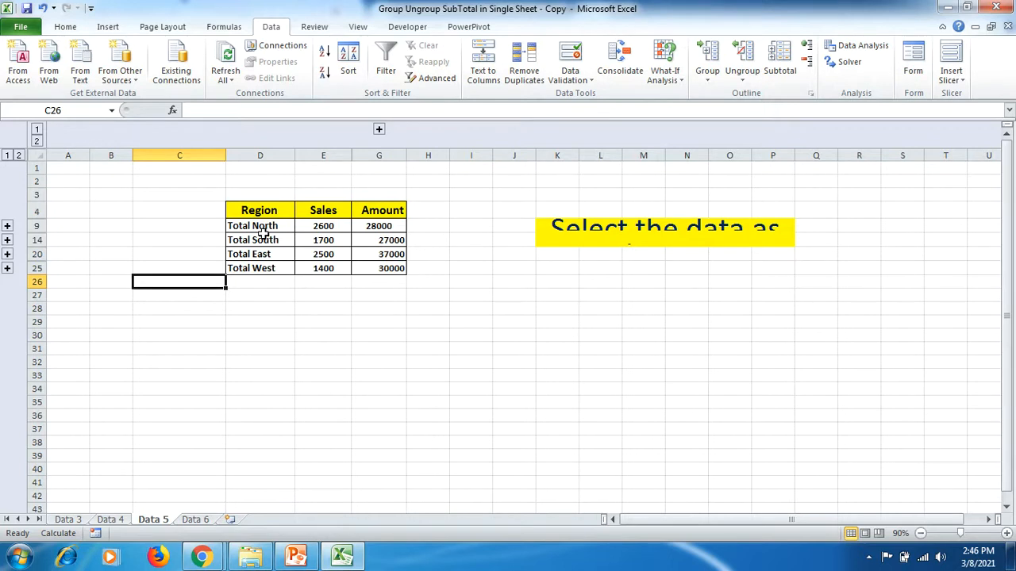
- Expand the North group, then switch the whole row outline to level 1 and back to level 2
{"action": "left_click", "coordinate": [7, 230]}
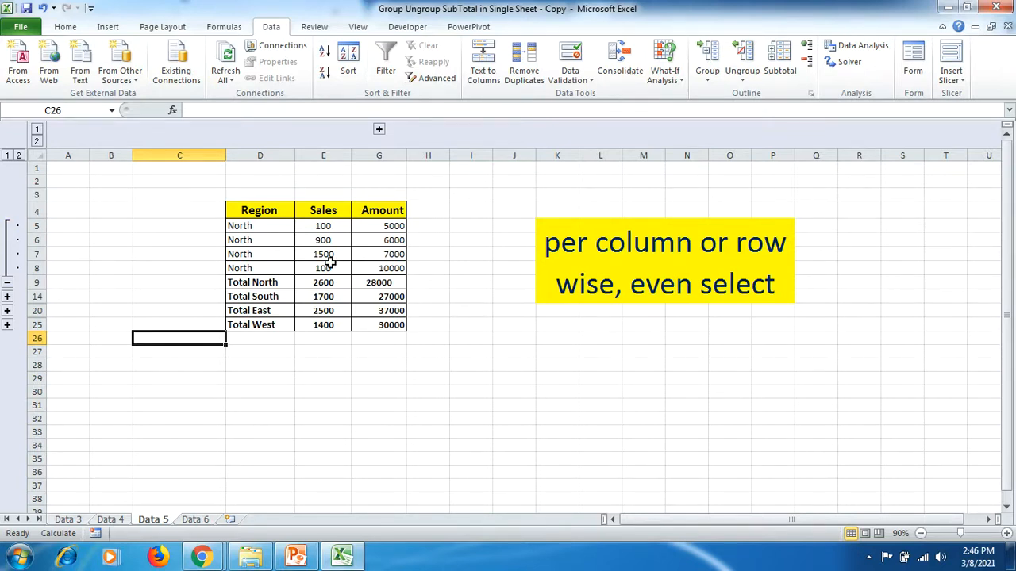
{"action": "left_click", "coordinate": [7, 156]}
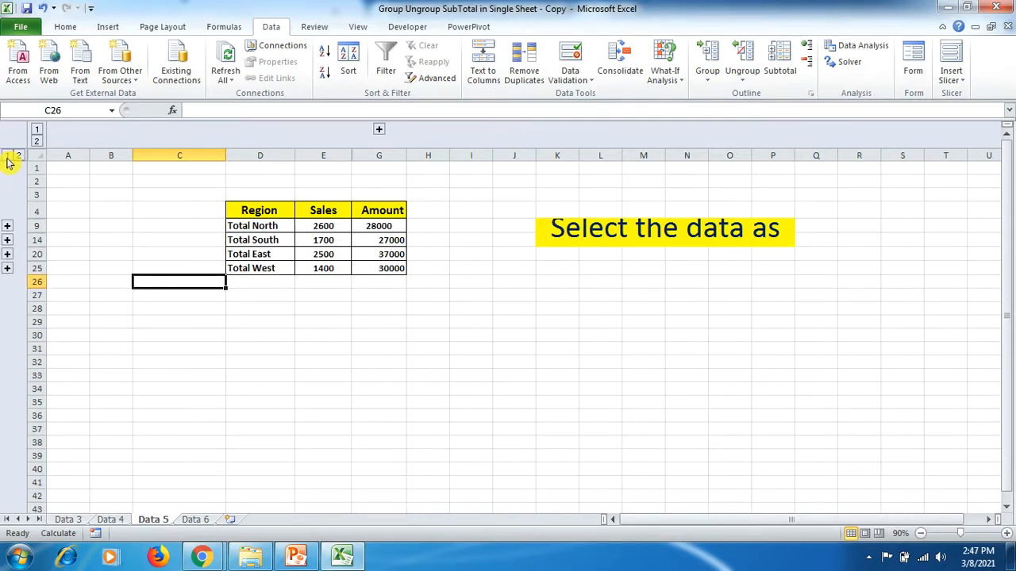
{"action": "left_click", "coordinate": [19, 156]}
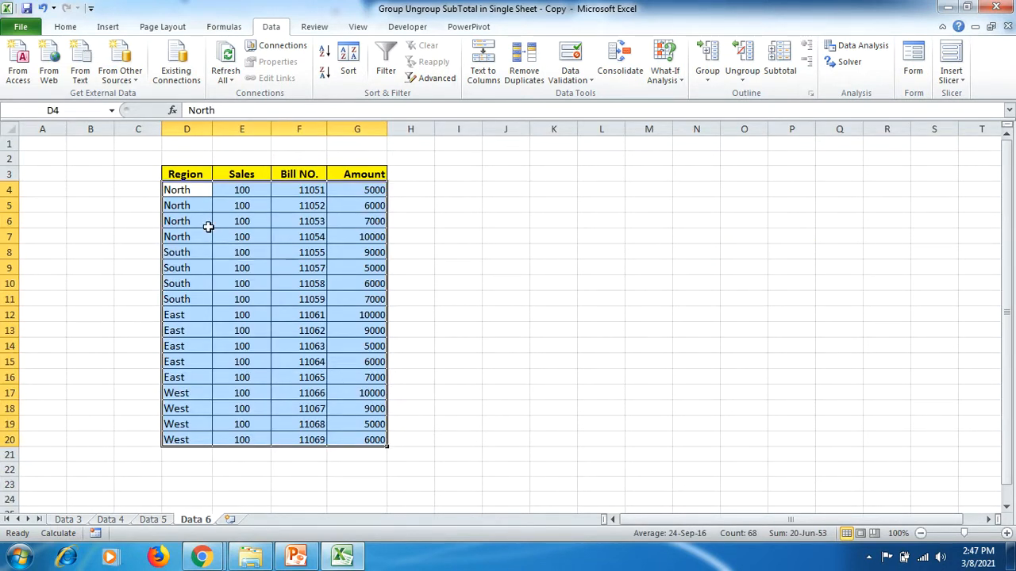
- Add Sum subtotals to the Data 6 table D3:G20 at each change in Region, for the Region and Amount columns
{"action": "left_click_drag", "start_coordinate": [204, 172], "coordinate": [372, 438]}
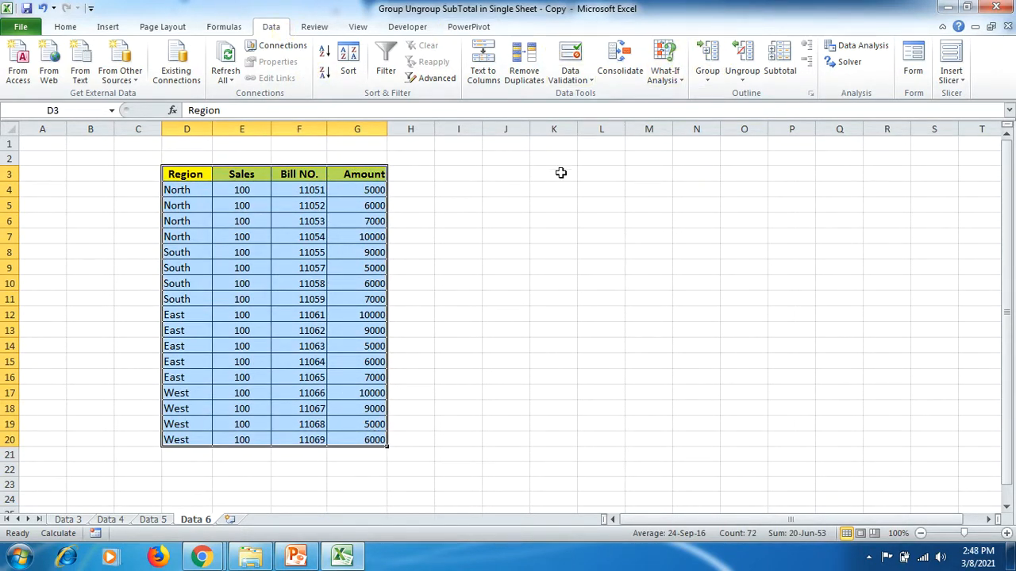
{"action": "left_click", "coordinate": [780, 63]}
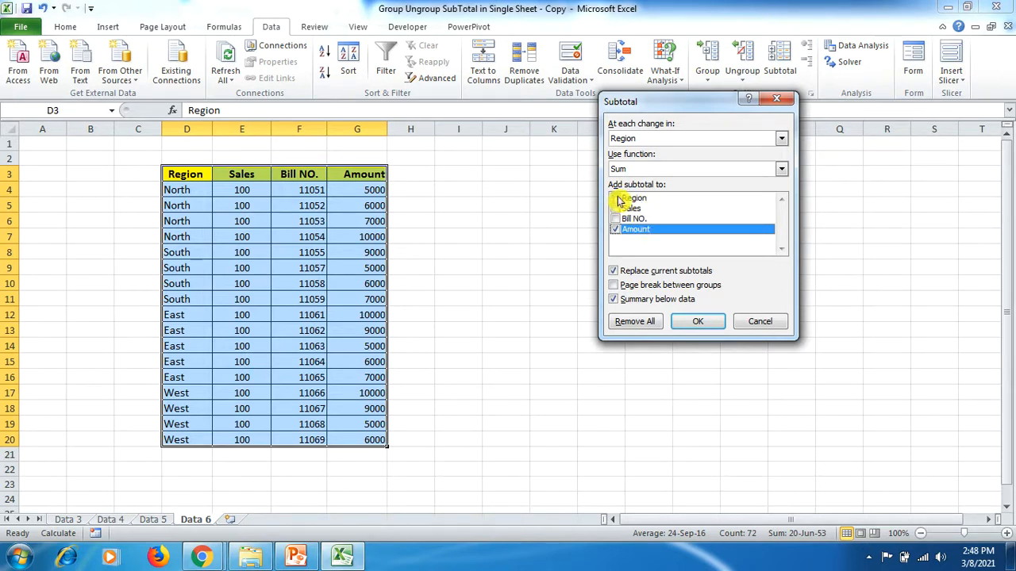
{"action": "left_click", "coordinate": [620, 199]}
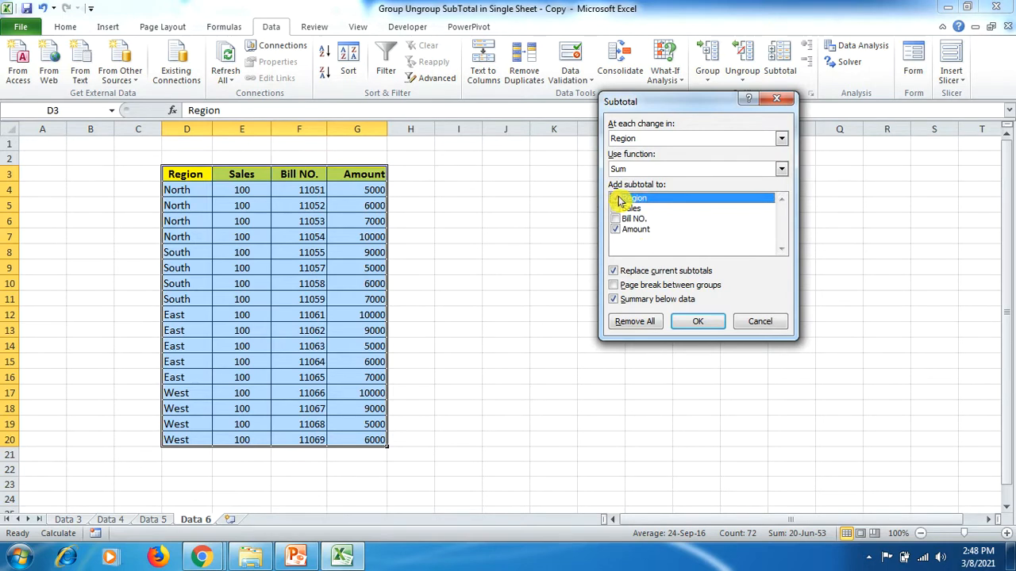
{"action": "left_click", "coordinate": [617, 199]}
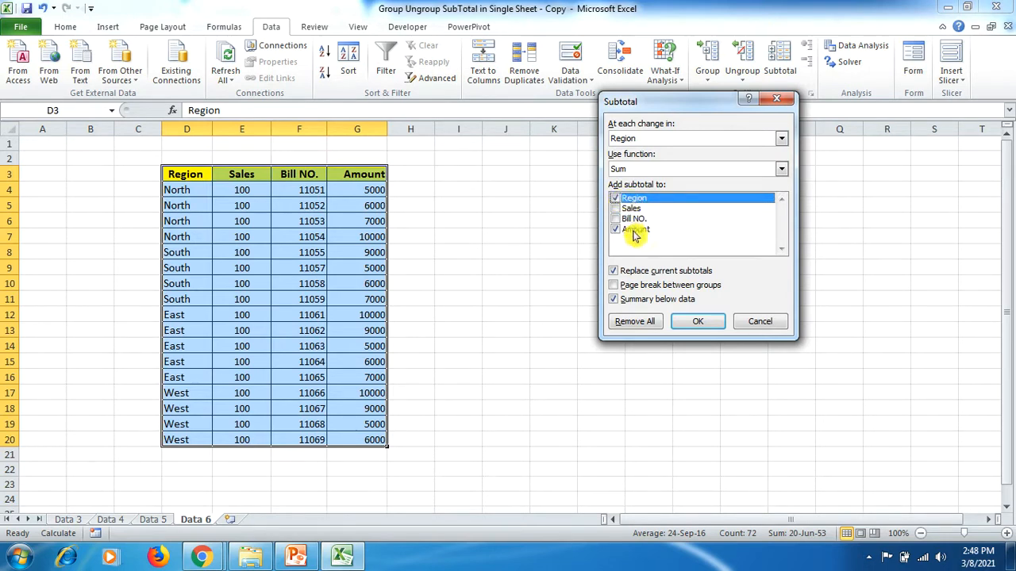
{"action": "left_click", "coordinate": [692, 323]}
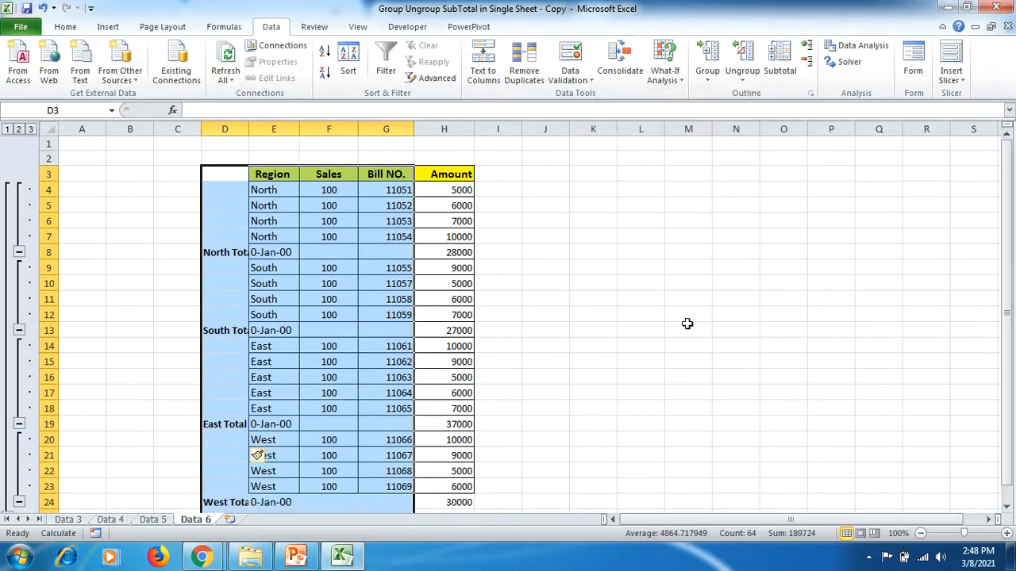
- Widen column D to fit the subtotal labels
{"action": "left_click", "coordinate": [629, 311]}
{"action": "left_click_drag", "start_coordinate": [251, 128], "coordinate": [286, 129]}
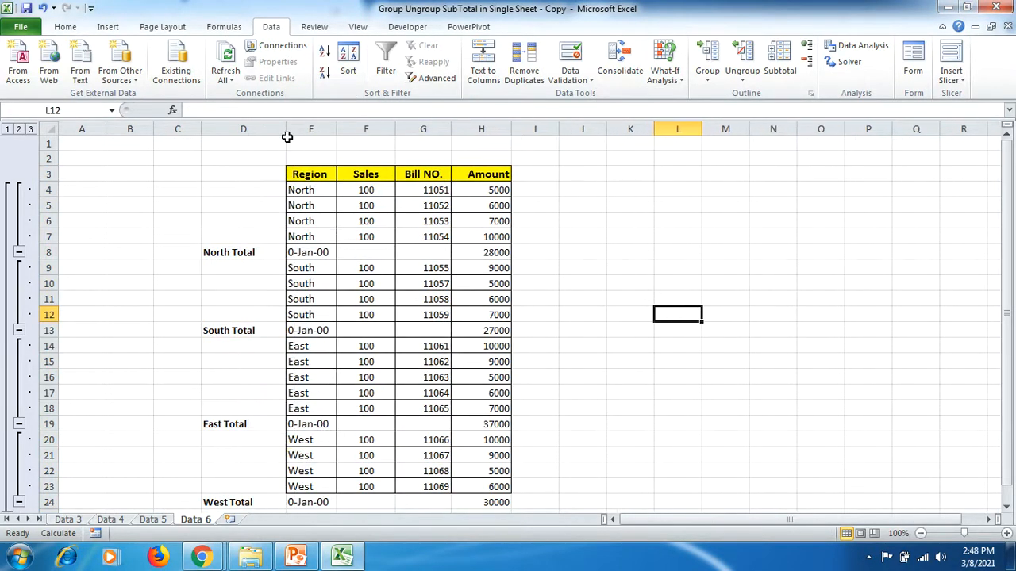
{"action": "left_click", "coordinate": [921, 533]}
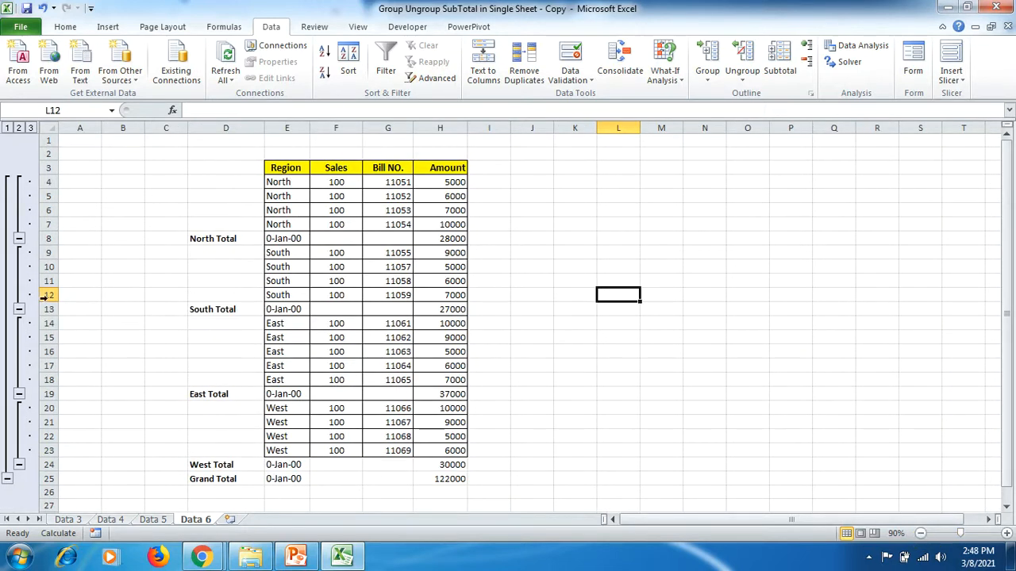
- Collapse the North, South, East and West subtotal groups so only their total rows show
{"action": "left_click", "coordinate": [19, 238]}
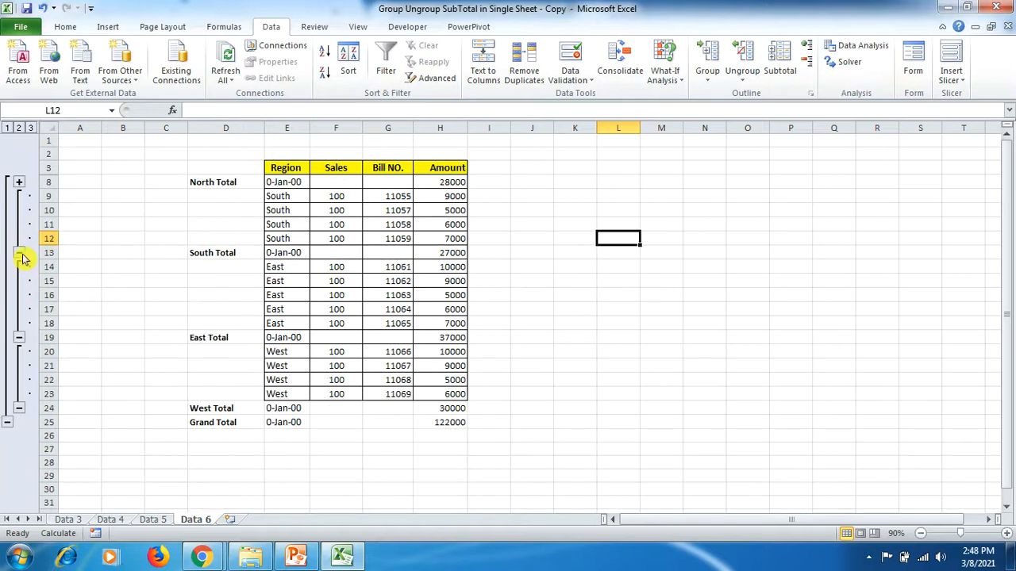
{"action": "left_click", "coordinate": [19, 252]}
{"action": "left_click", "coordinate": [20, 281]}
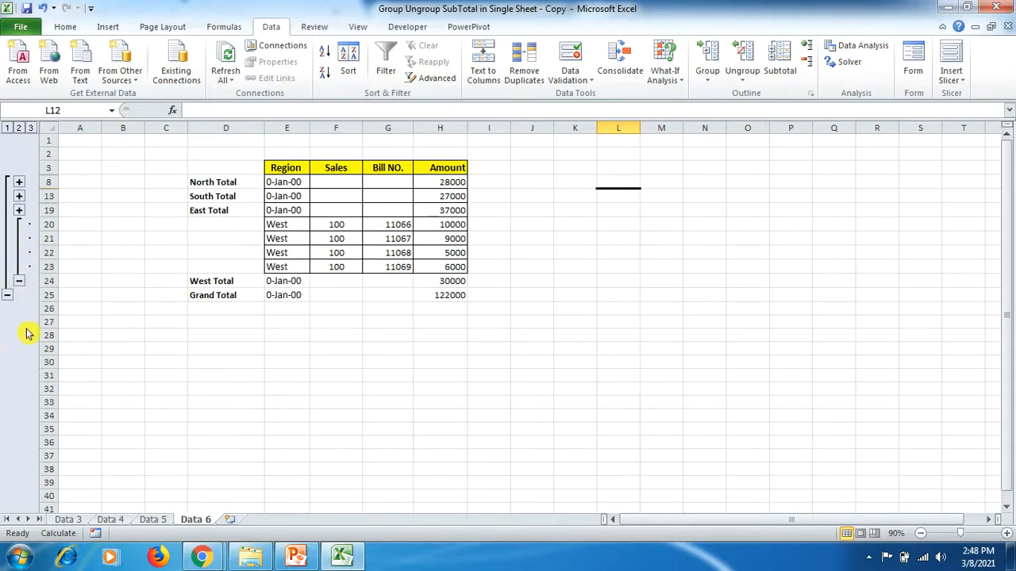
{"action": "left_click", "coordinate": [19, 281]}
- Apply All Borders to the West Total and Grand Total rows, cells E24:H25
{"action": "left_click_drag", "start_coordinate": [291, 222], "coordinate": [433, 236]}
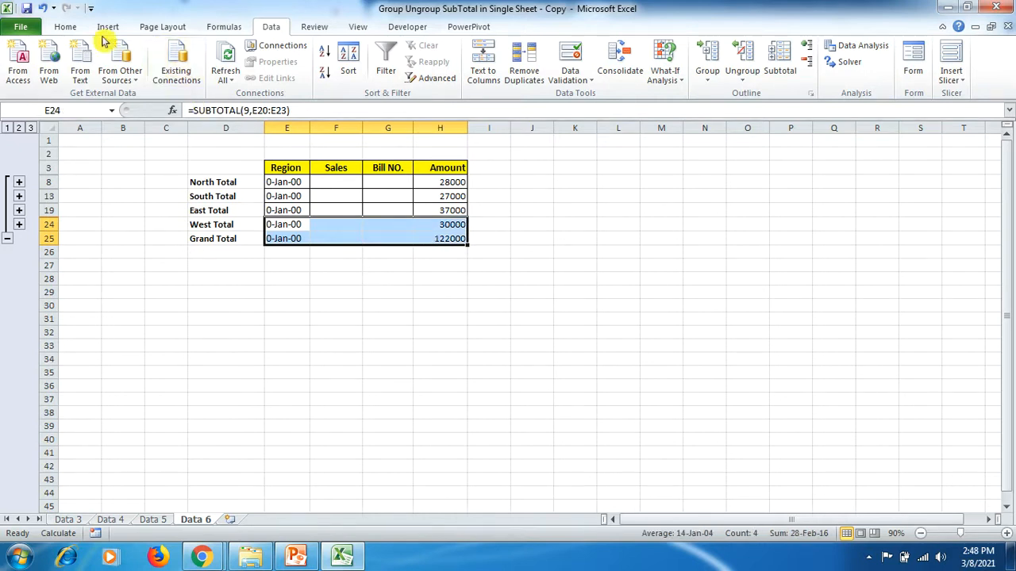
{"action": "left_click", "coordinate": [67, 27]}
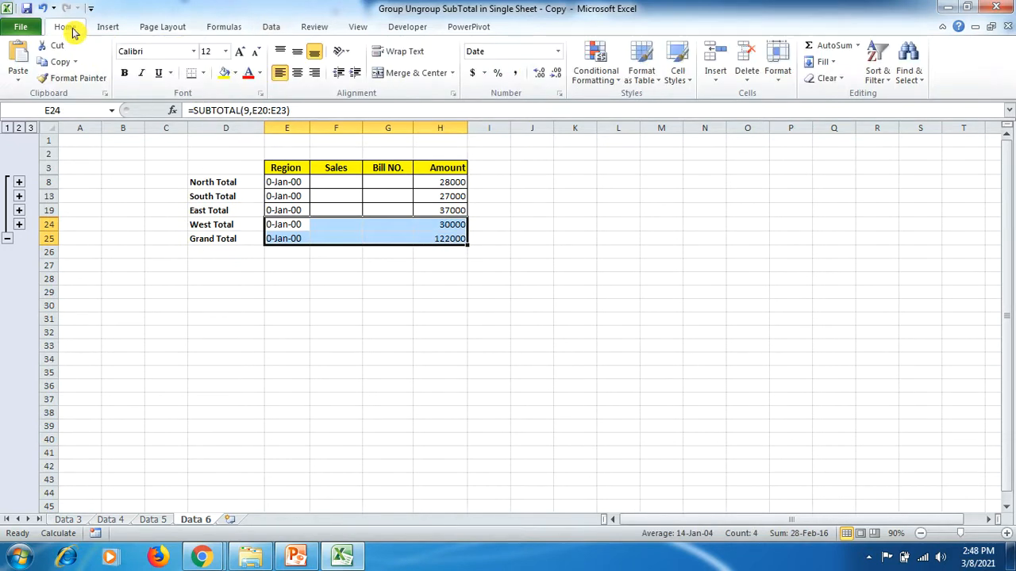
{"action": "left_click", "coordinate": [202, 73]}
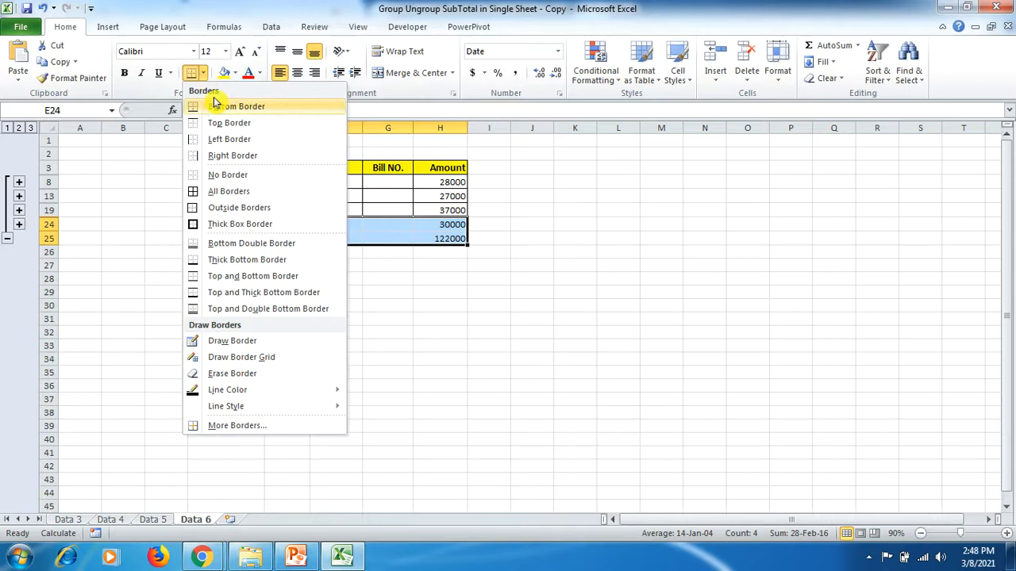
{"action": "left_click", "coordinate": [229, 192]}
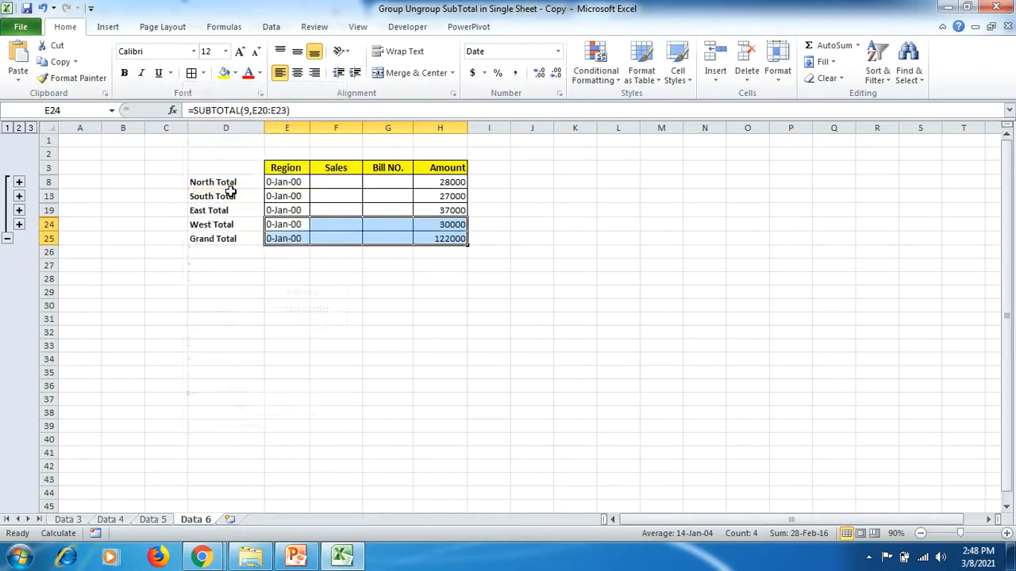
{"action": "left_click", "coordinate": [336, 237]}
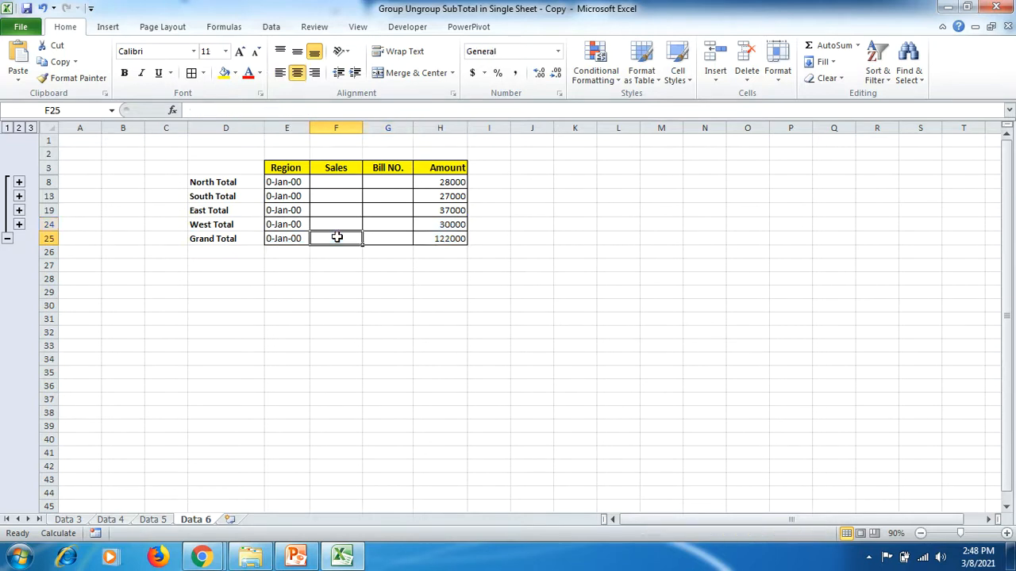
- Expand the West subtotal group and clear the outline from the Data 6 sheet
{"action": "left_click", "coordinate": [19, 225]}
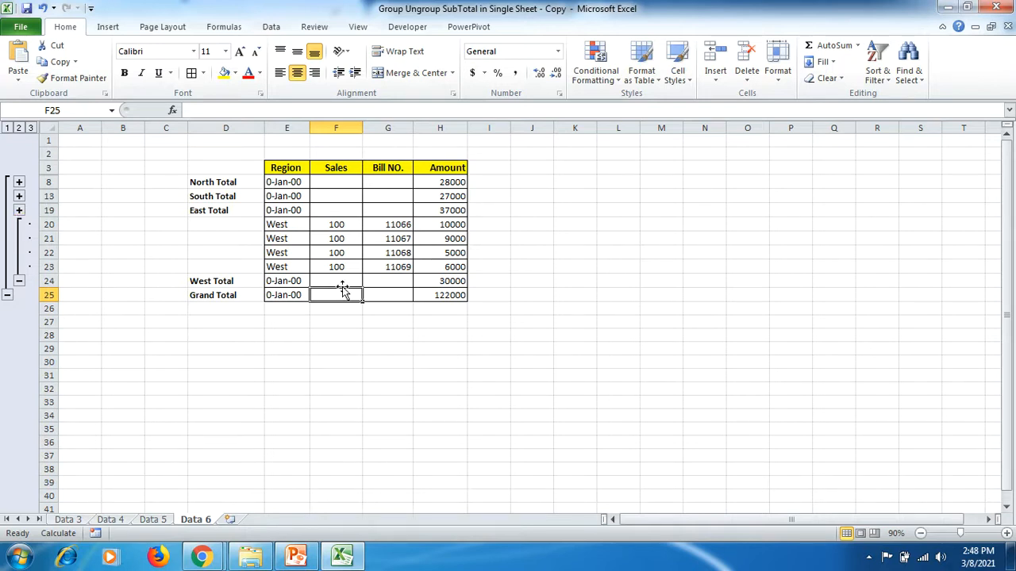
{"action": "left_click_drag", "start_coordinate": [287, 222], "coordinate": [298, 281]}
{"action": "left_click", "coordinate": [449, 281]}
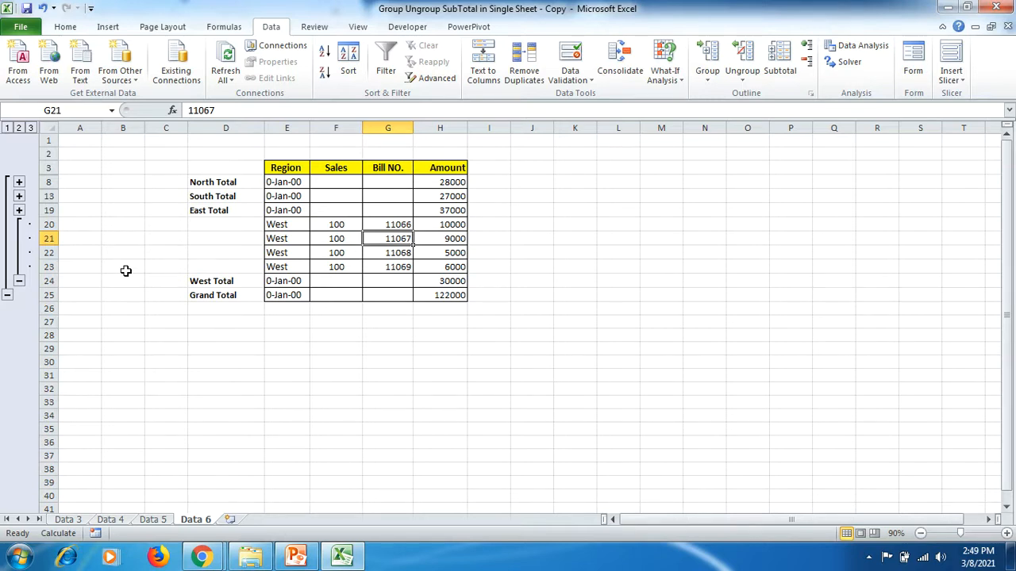
{"action": "left_click", "coordinate": [746, 84]}
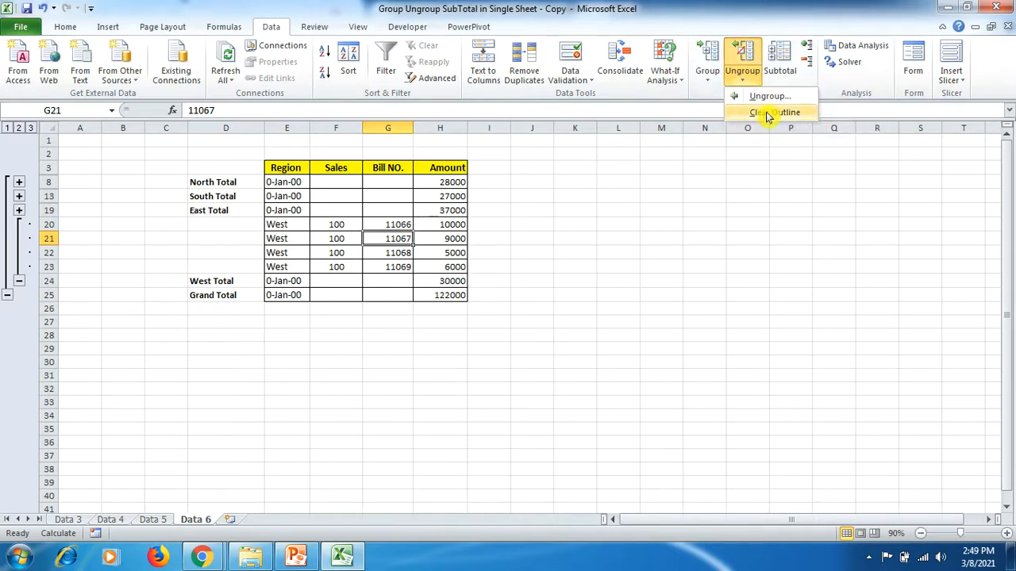
{"action": "left_click", "coordinate": [763, 114]}
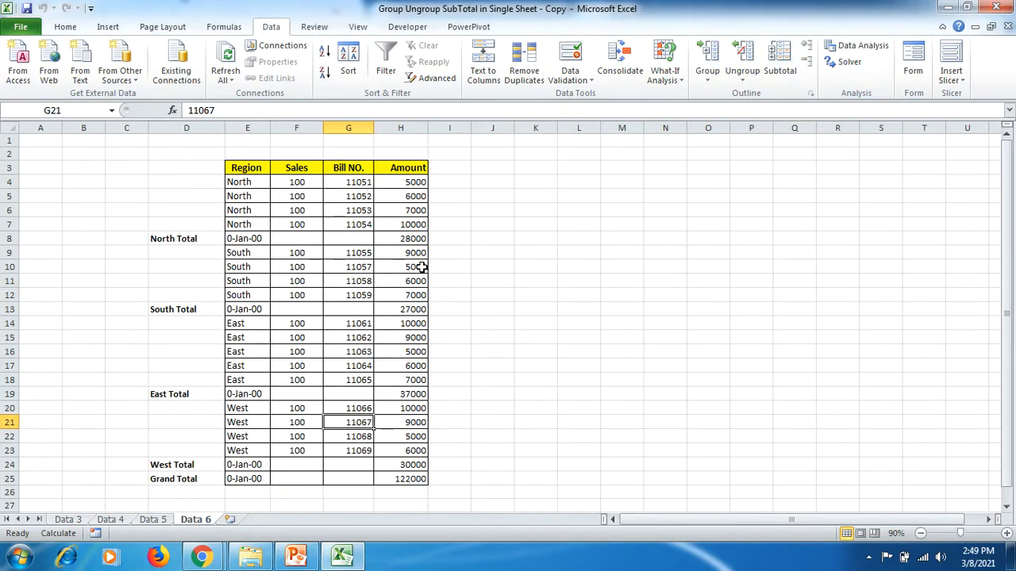
- Switch to PowerPoint and view the slide listing the Excel worksheet topics
{"action": "left_click", "coordinate": [306, 561]}
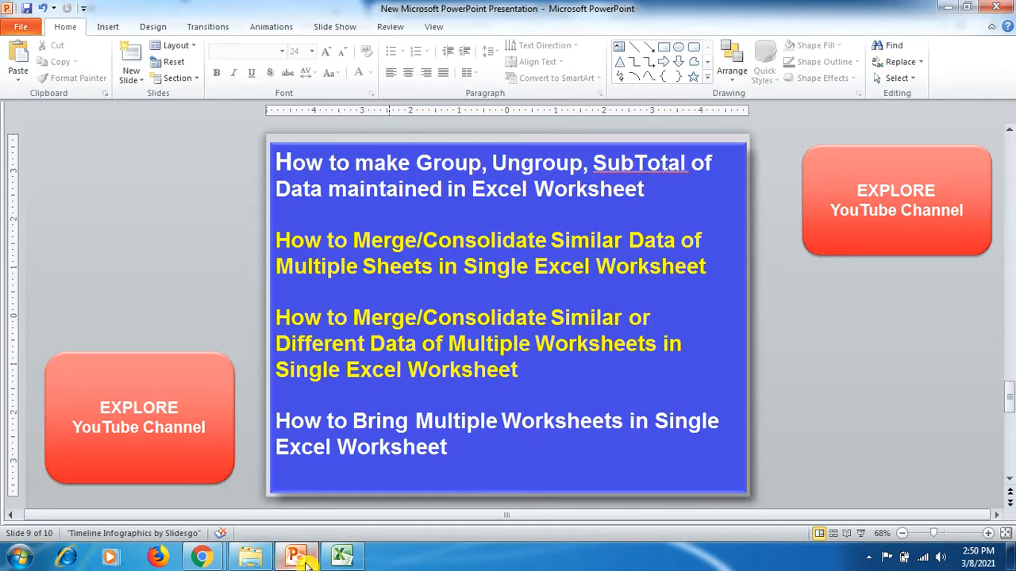
{"action": "left_click", "coordinate": [305, 561]}
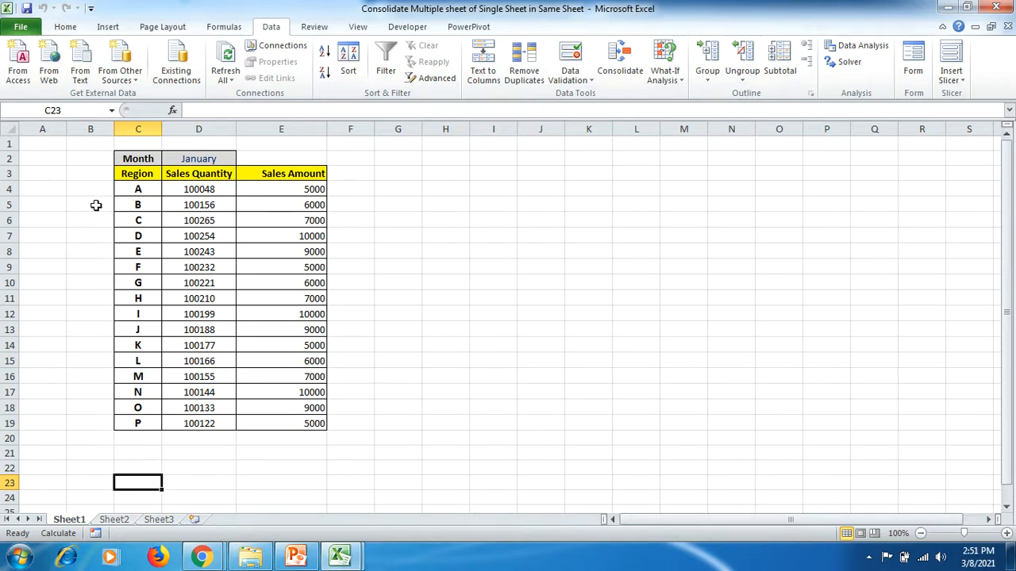
- In the Consolidate workbook, examine the January table C3:E19 on Sheet1 and the February table D3:F19 on Sheet2
{"action": "left_click_drag", "start_coordinate": [123, 180], "coordinate": [295, 419]}
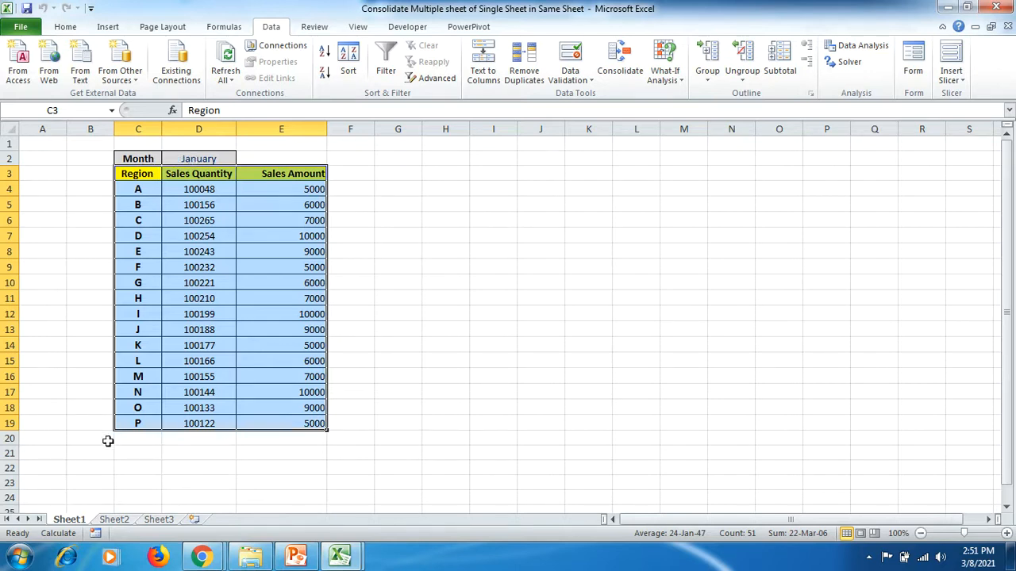
{"action": "left_click", "coordinate": [115, 519]}
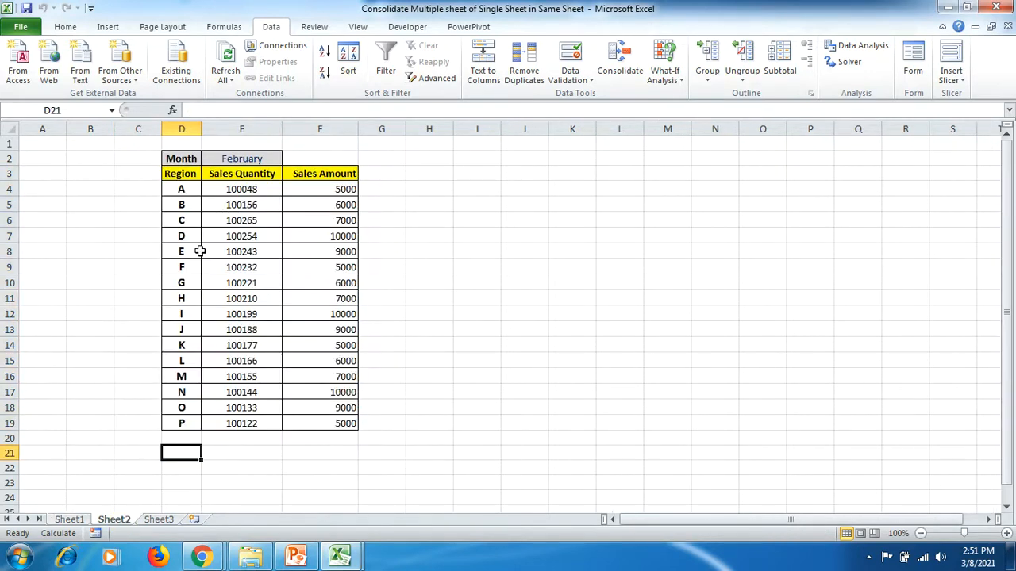
{"action": "left_click_drag", "start_coordinate": [181, 174], "coordinate": [327, 423]}
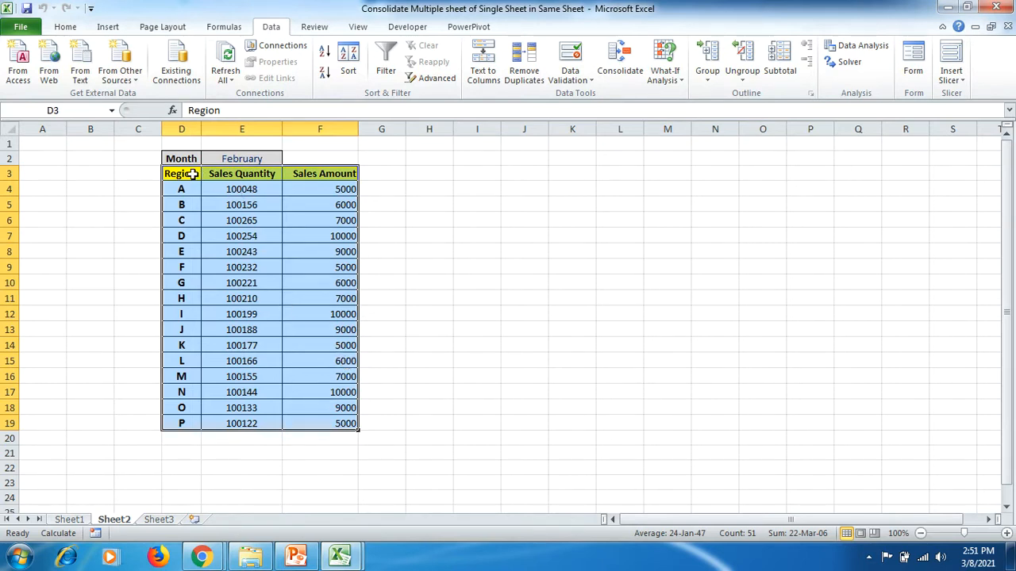
- Start a Consolidate operation at cell E4 of Sheet3, using the Sum function
{"action": "key", "text": "ctrl+Page_Down"}
{"action": "left_click", "coordinate": [229, 192]}
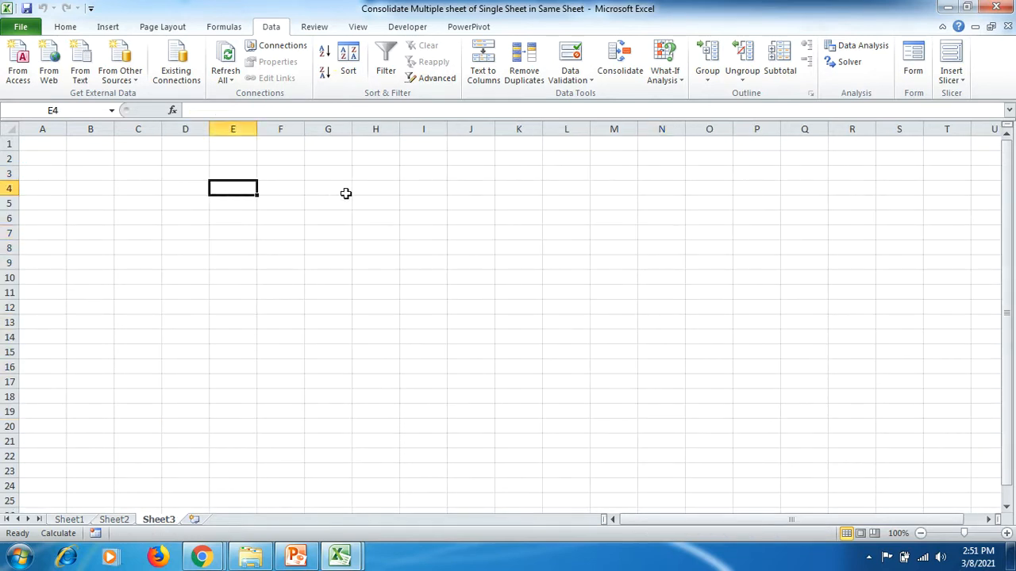
{"action": "left_click", "coordinate": [631, 76]}
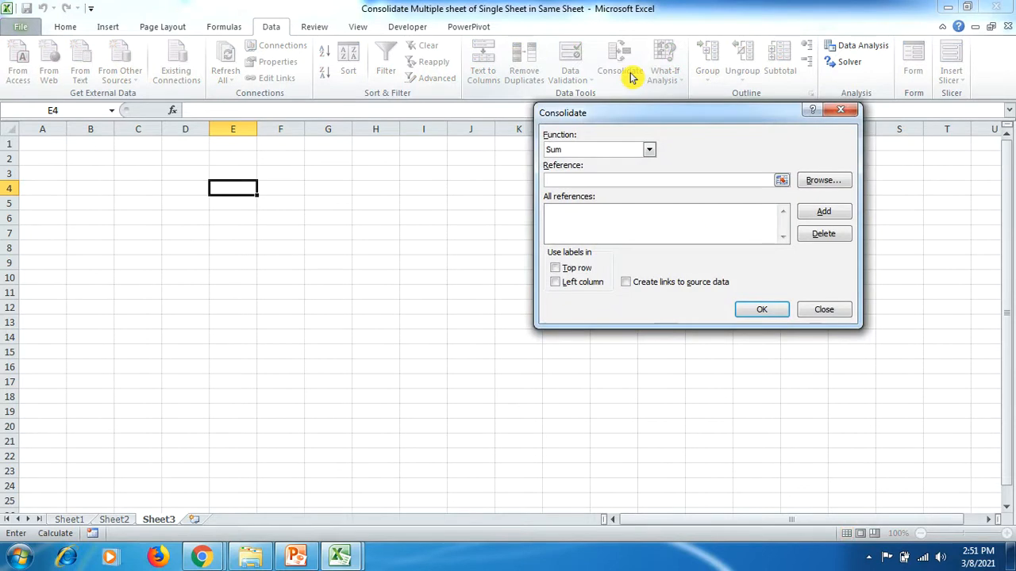
{"action": "left_click", "coordinate": [649, 151]}
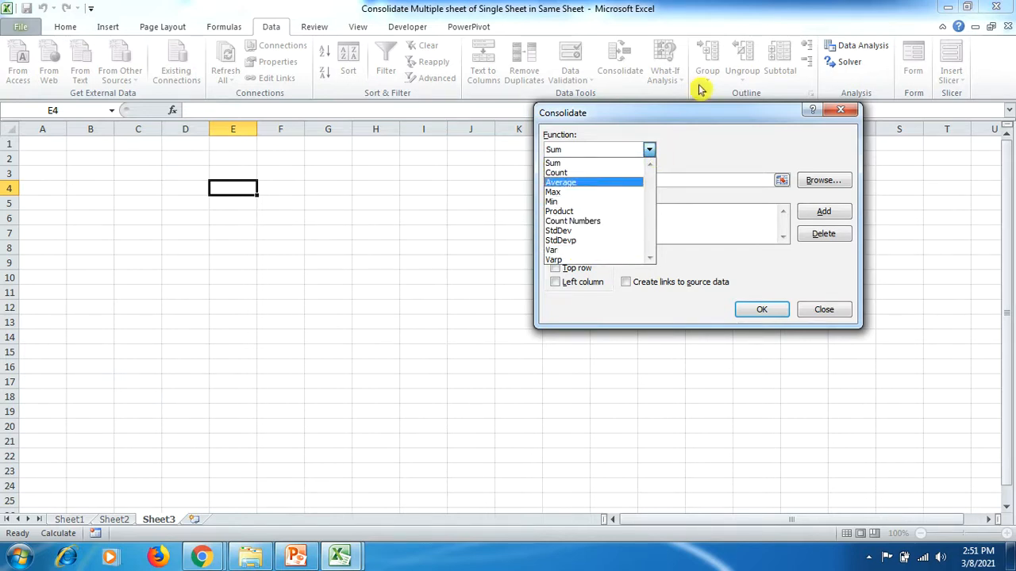
{"action": "left_click", "coordinate": [650, 150]}
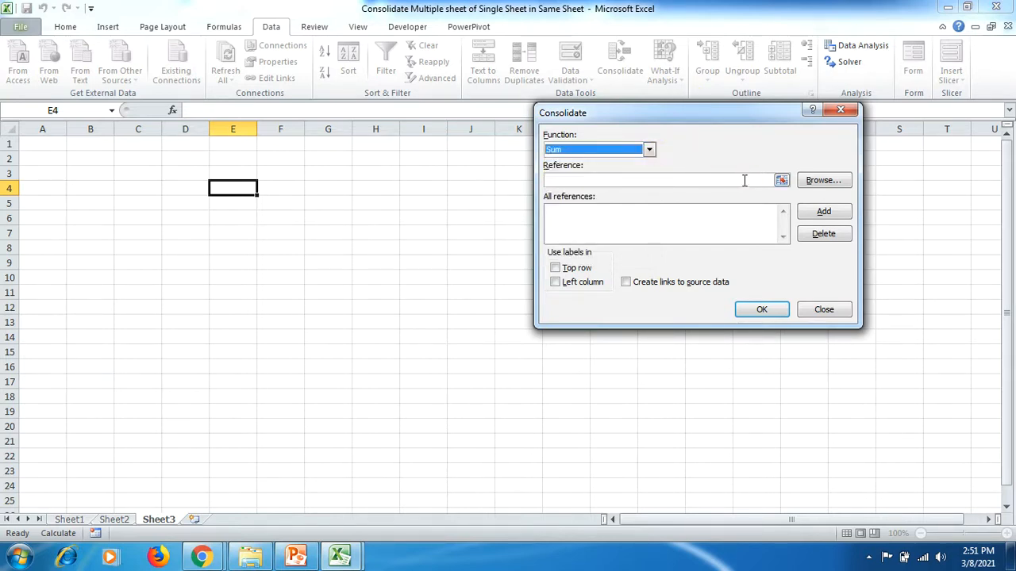
- Add the January table, Sheet1!$C$3:$E$19, to the consolidation references
{"action": "left_click", "coordinate": [744, 180]}
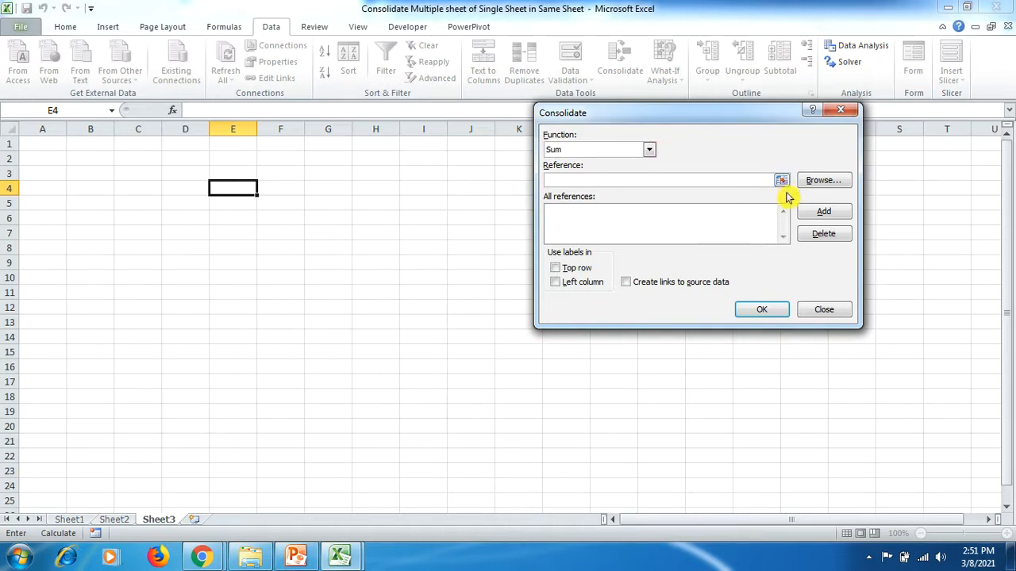
{"action": "left_click", "coordinate": [781, 182]}
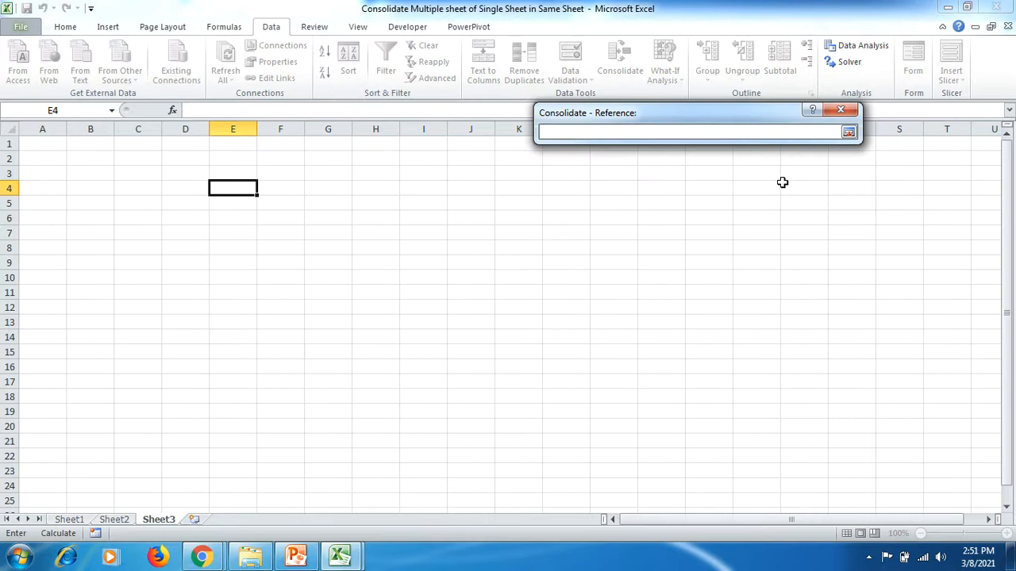
{"action": "left_click", "coordinate": [76, 519]}
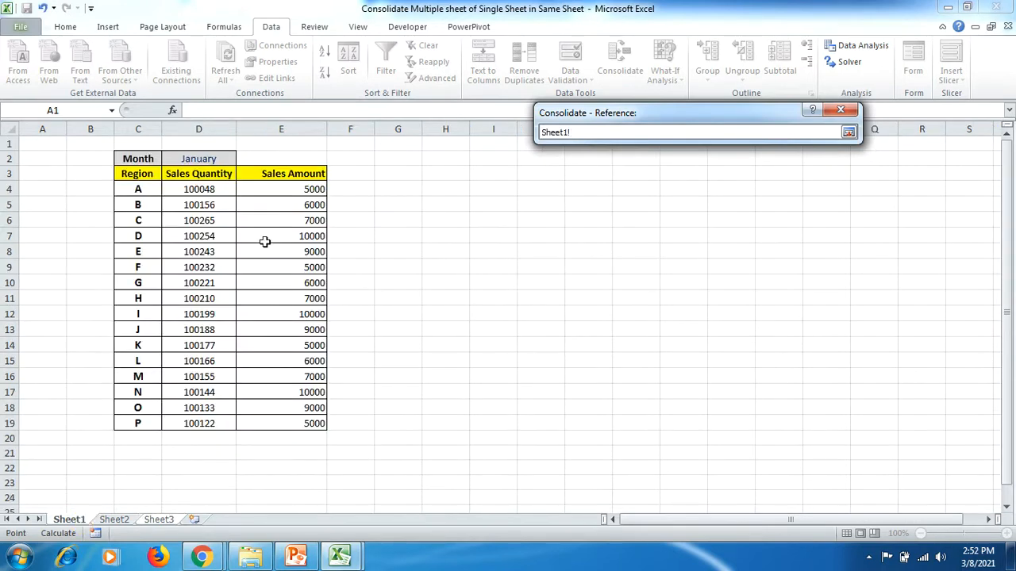
{"action": "left_click_drag", "start_coordinate": [141, 173], "coordinate": [287, 425]}
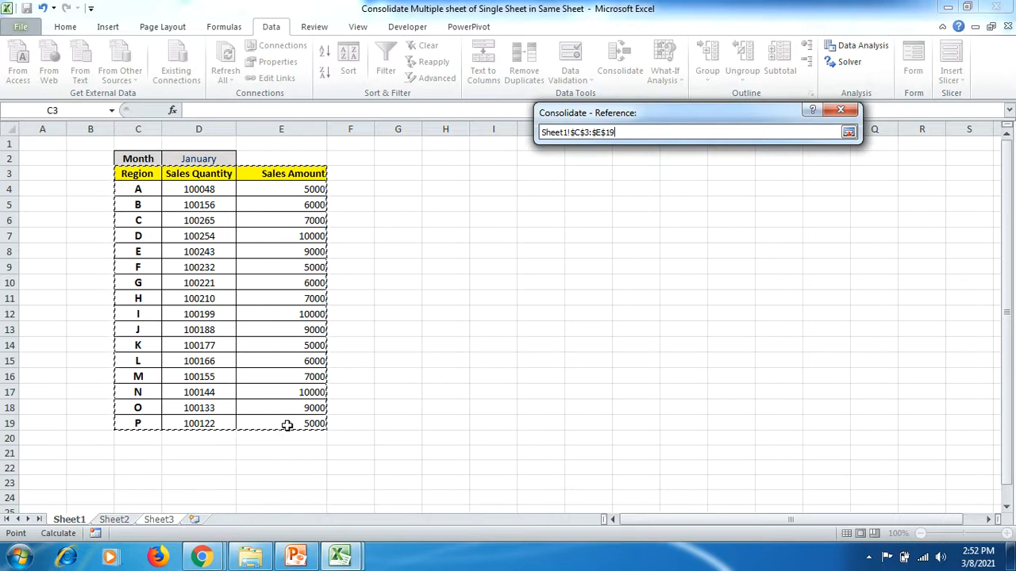
{"action": "left_click", "coordinate": [848, 132]}
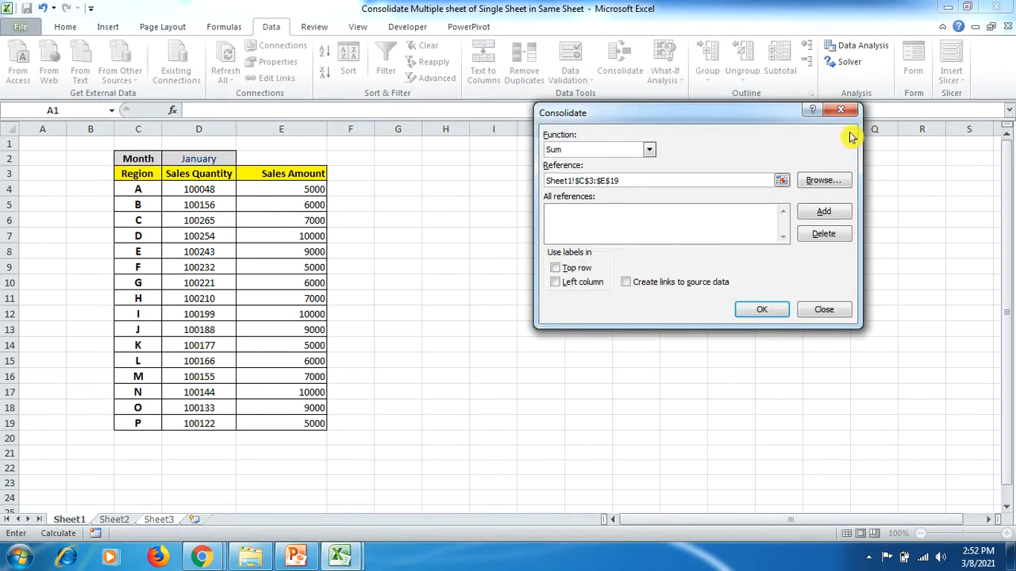
{"action": "left_click", "coordinate": [811, 216]}
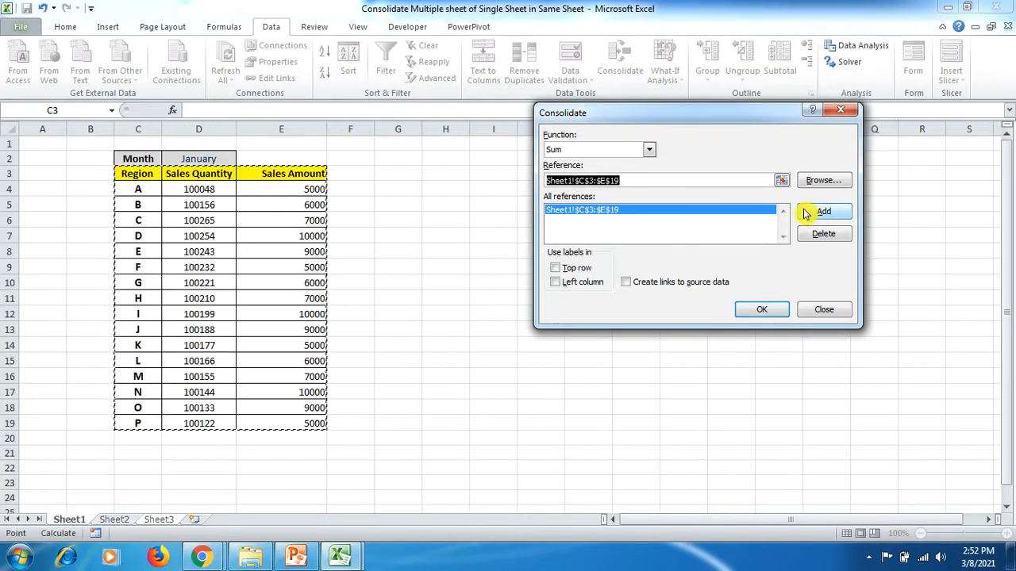
- Add the February table, Sheet2!$D$3:$F$19, to the consolidation references
{"action": "left_click", "coordinate": [782, 182]}
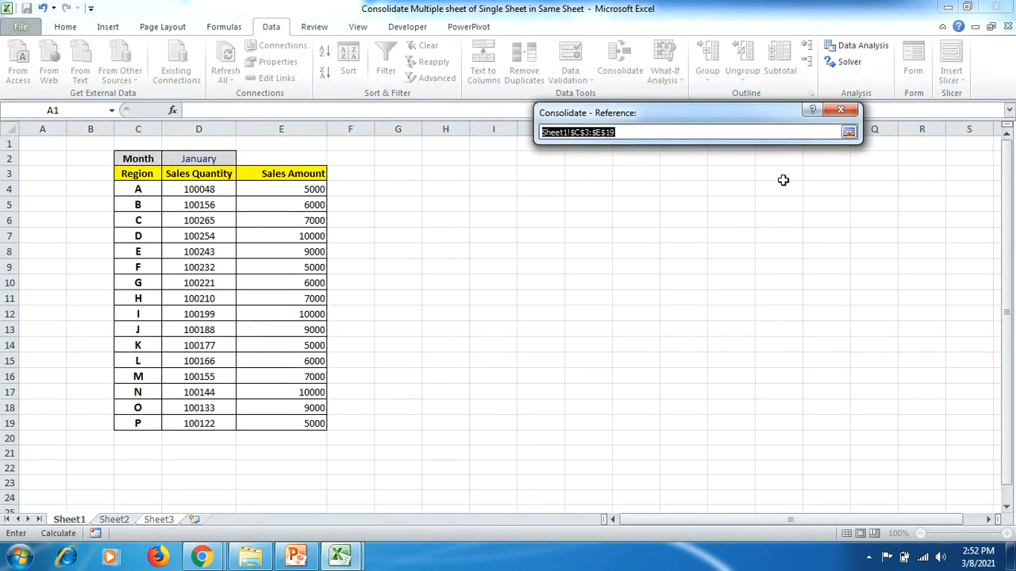
{"action": "left_click", "coordinate": [117, 525]}
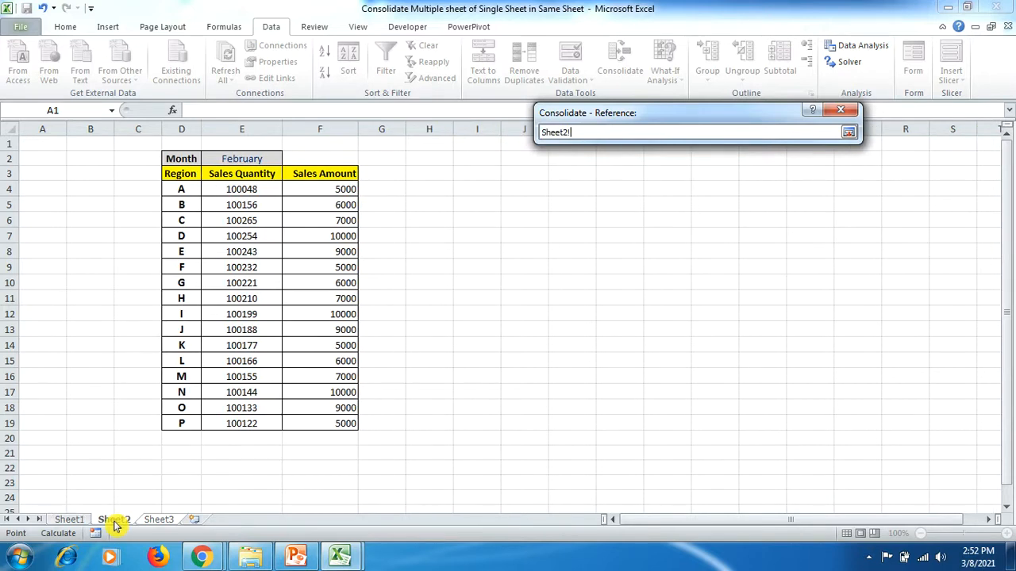
{"action": "left_click_drag", "start_coordinate": [173, 175], "coordinate": [310, 423]}
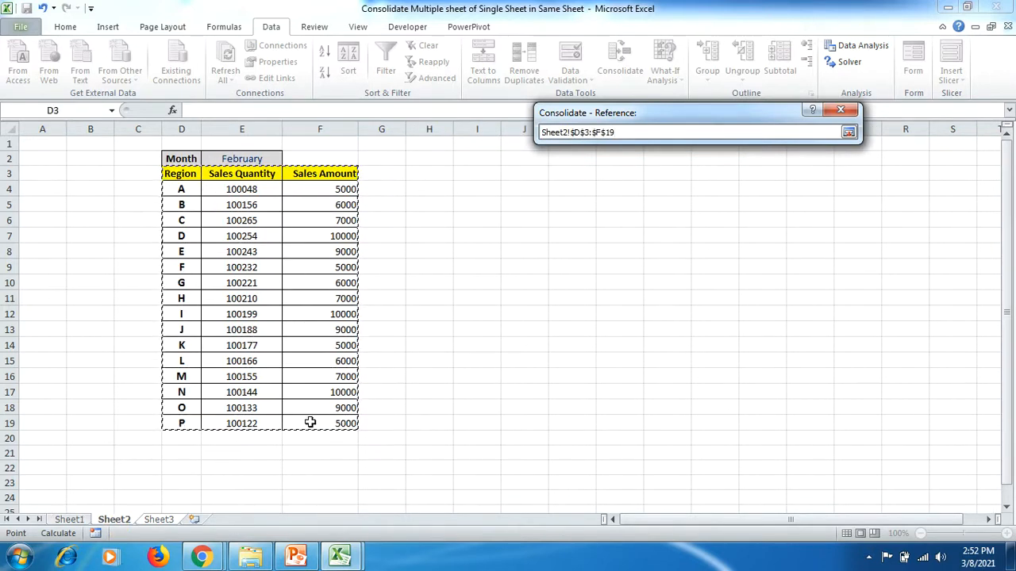
{"action": "left_click", "coordinate": [849, 133]}
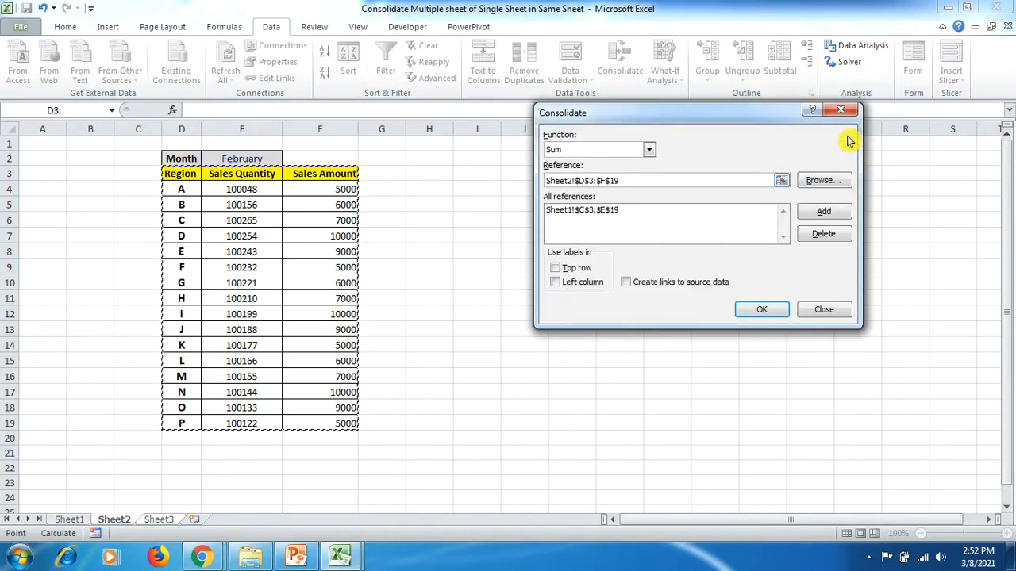
{"action": "left_click", "coordinate": [823, 214]}
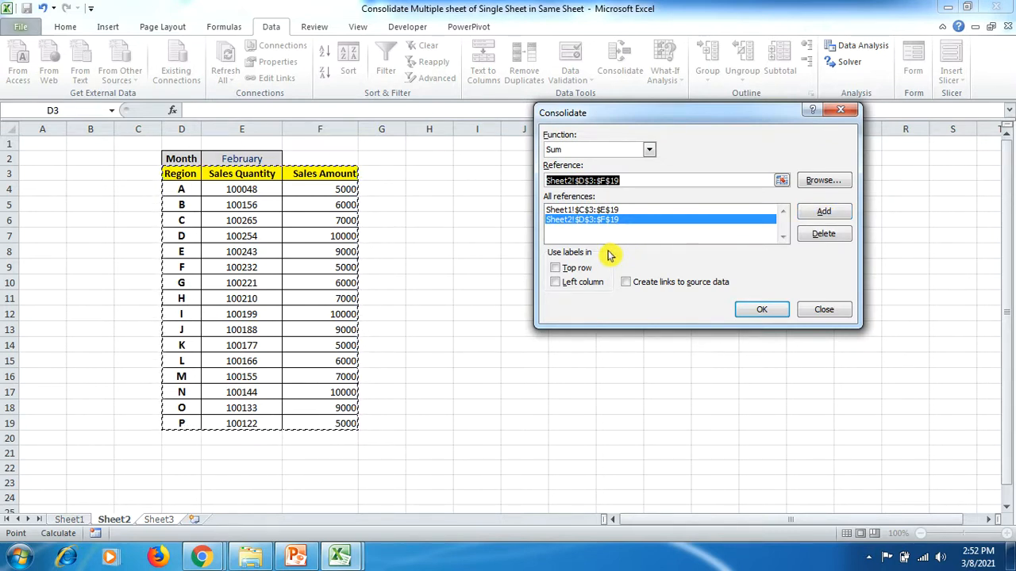
- Run the consolidation with labels from the top row and left column and with links to the source data
{"action": "left_click", "coordinate": [555, 268]}
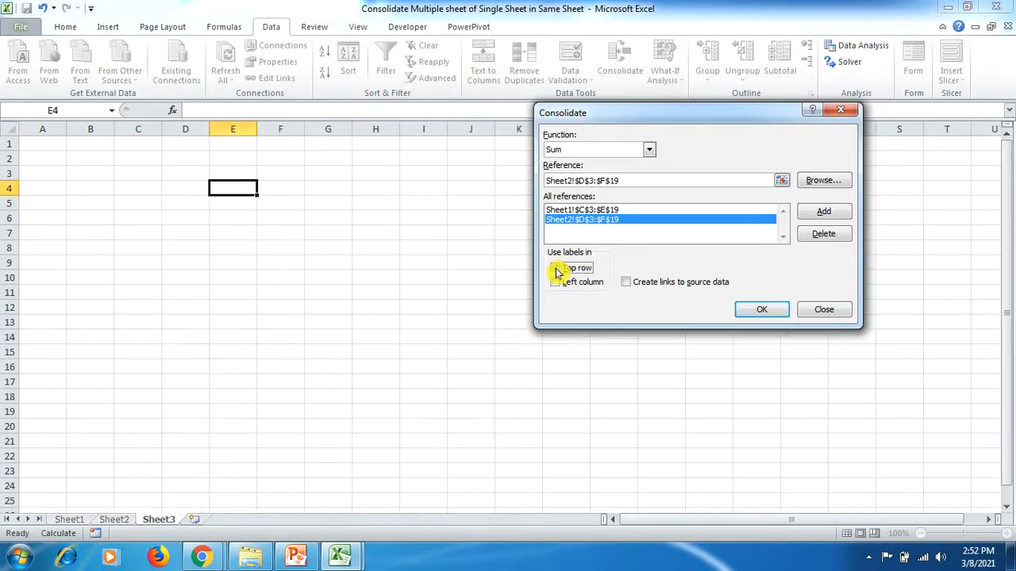
{"action": "left_click", "coordinate": [556, 268]}
{"action": "left_click", "coordinate": [556, 284]}
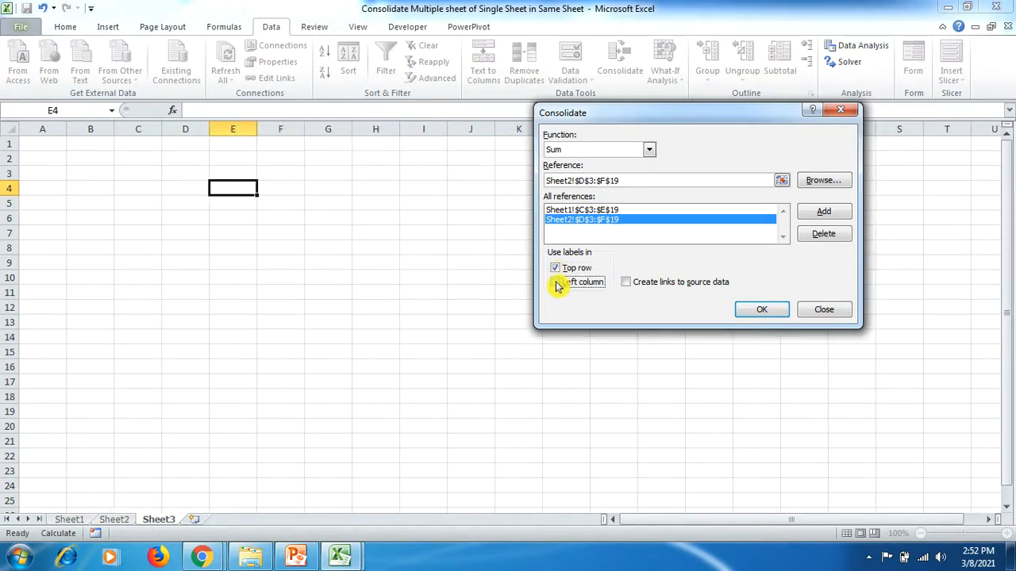
{"action": "left_click", "coordinate": [627, 284]}
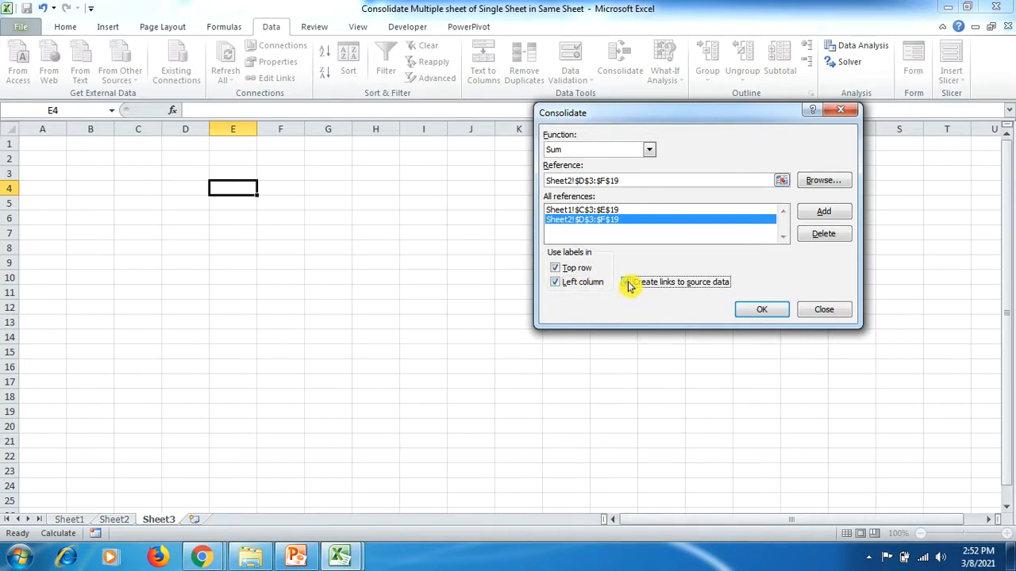
{"action": "left_click", "coordinate": [749, 311]}
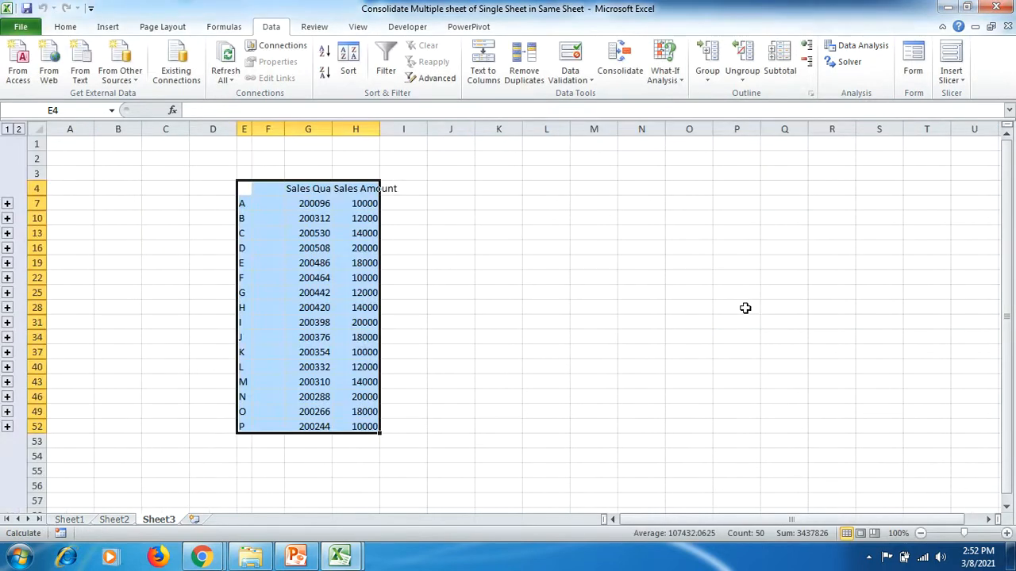
- Widen columns G and H on Sheet3 to fit the Sales Quantity and Sales Amount headings
{"action": "left_click", "coordinate": [416, 256]}
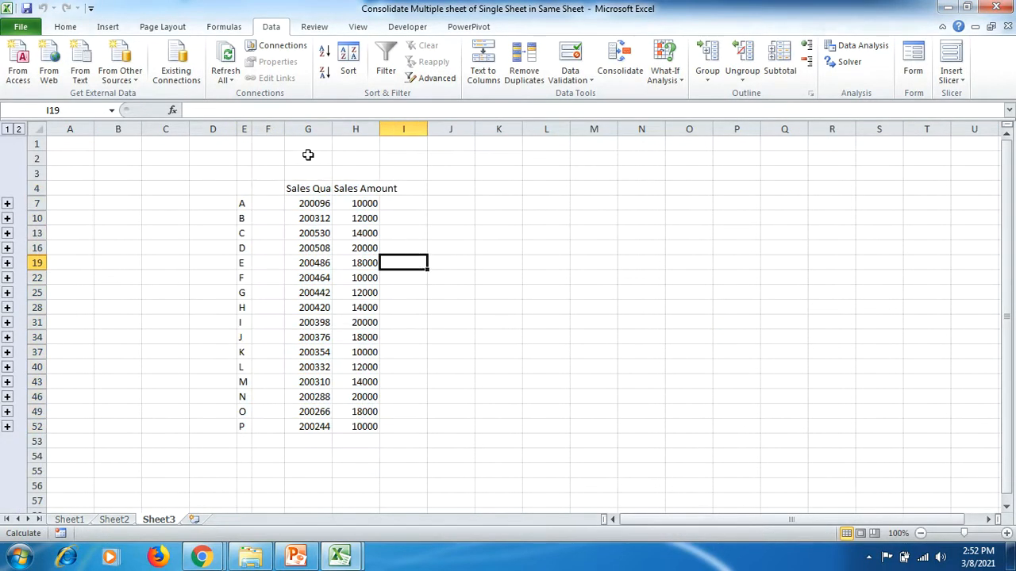
{"action": "left_click_drag", "start_coordinate": [331, 131], "coordinate": [469, 129]}
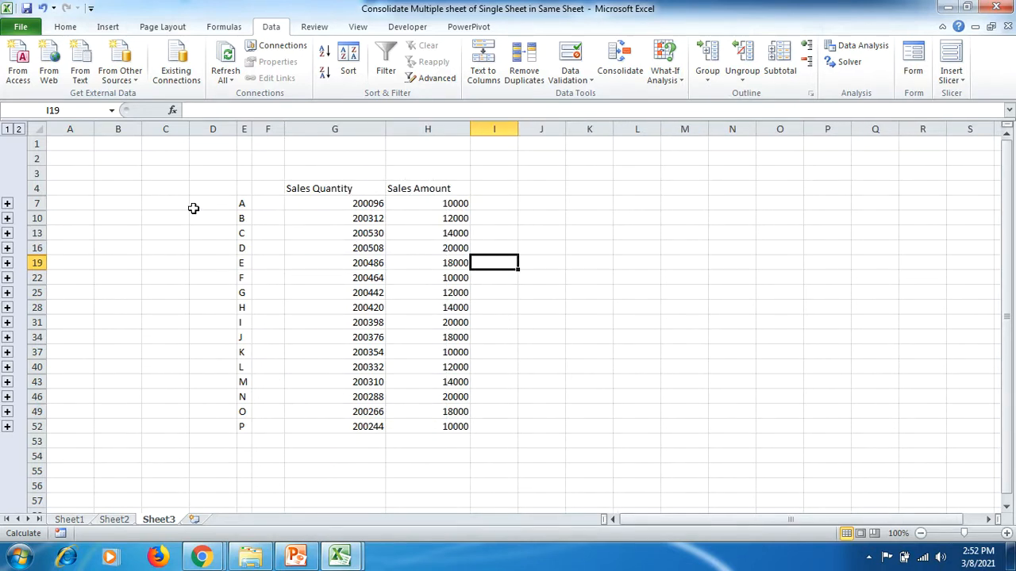
- Expand region A's group on Sheet3 and examine its source rows, its total and the other regions' consolidated figures
{"action": "left_click", "coordinate": [7, 204]}
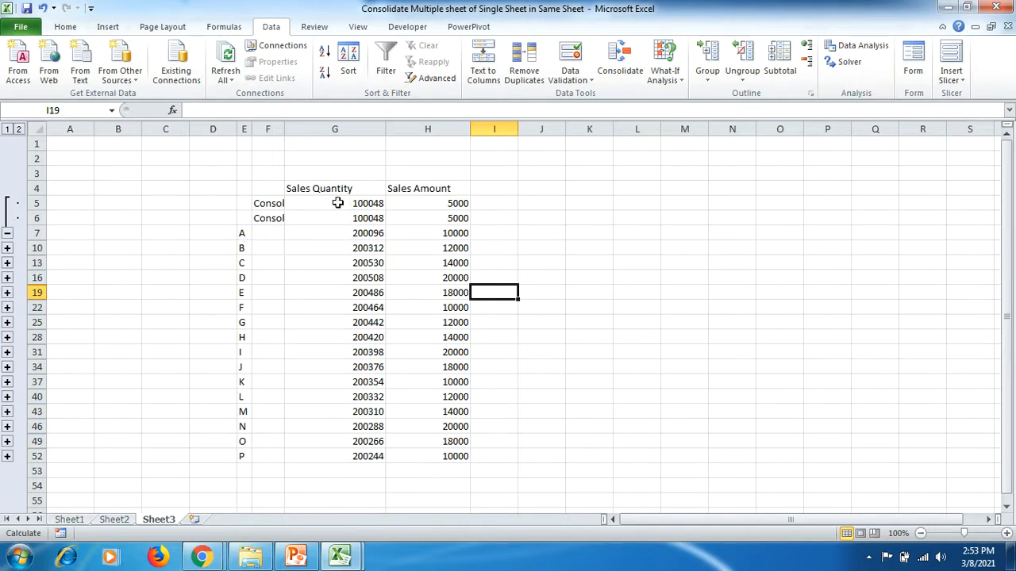
{"action": "left_click_drag", "start_coordinate": [447, 203], "coordinate": [448, 217]}
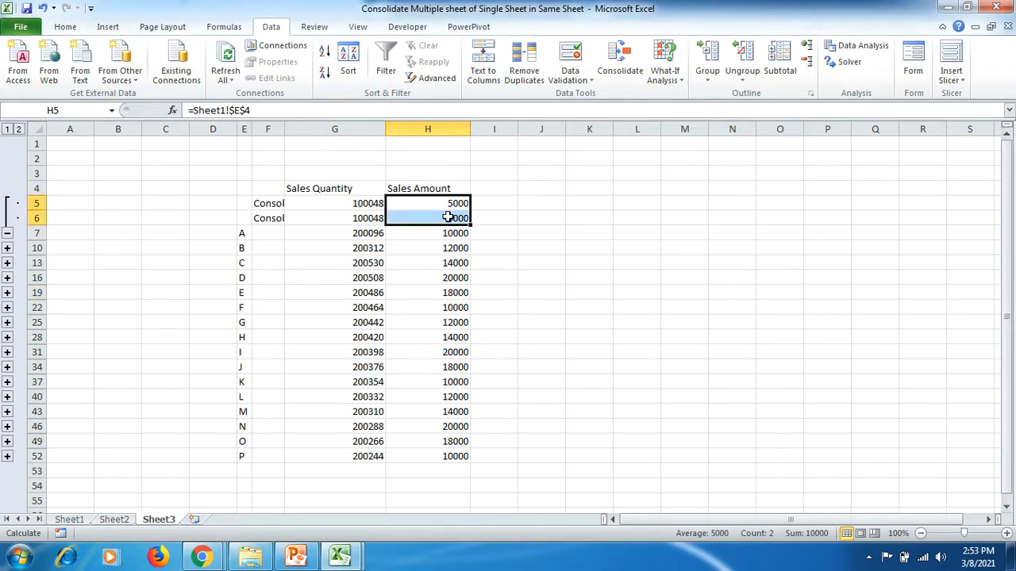
{"action": "left_click", "coordinate": [451, 232]}
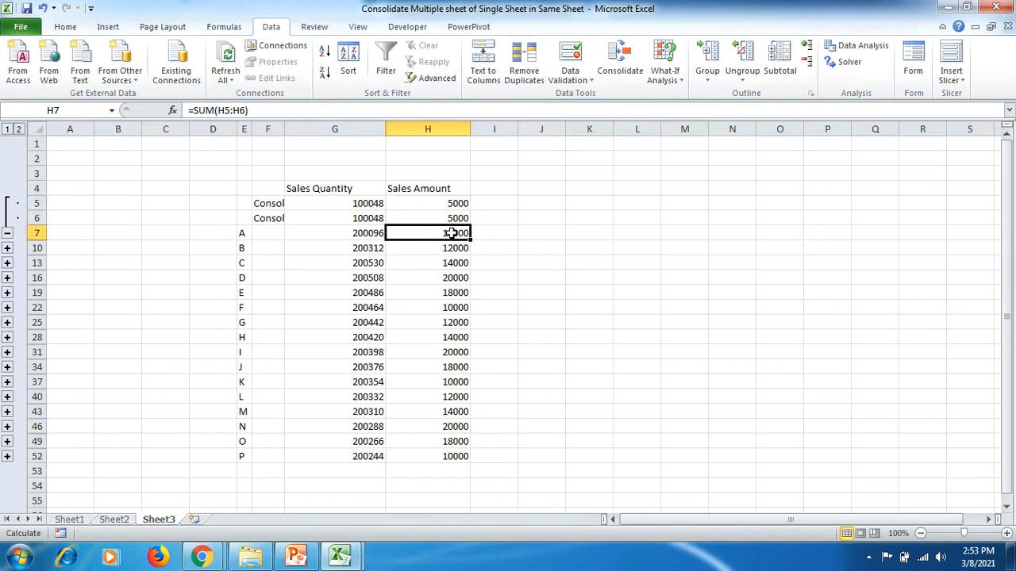
{"action": "left_click_drag", "start_coordinate": [450, 233], "coordinate": [351, 220]}
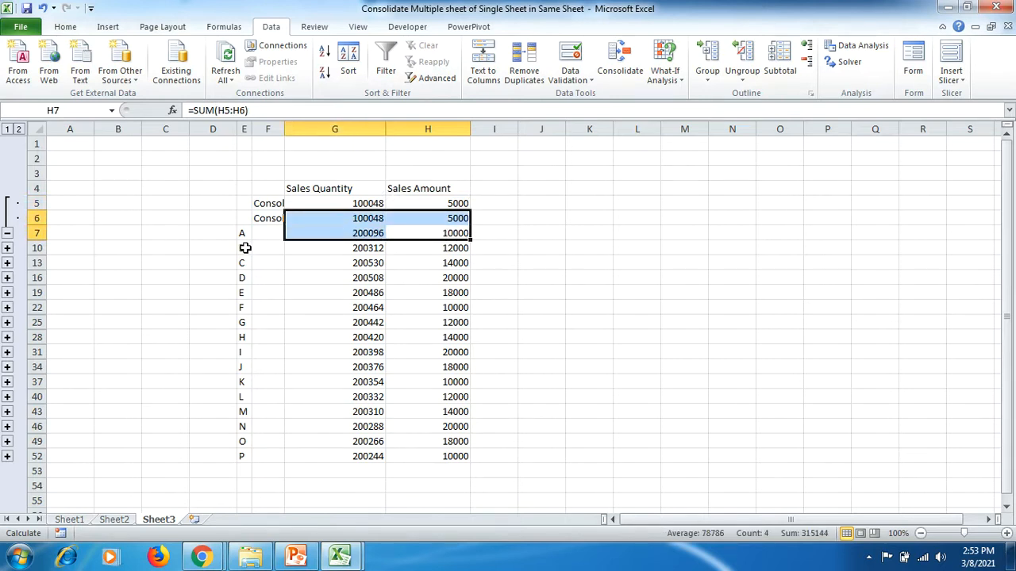
{"action": "left_click_drag", "start_coordinate": [245, 248], "coordinate": [456, 453]}
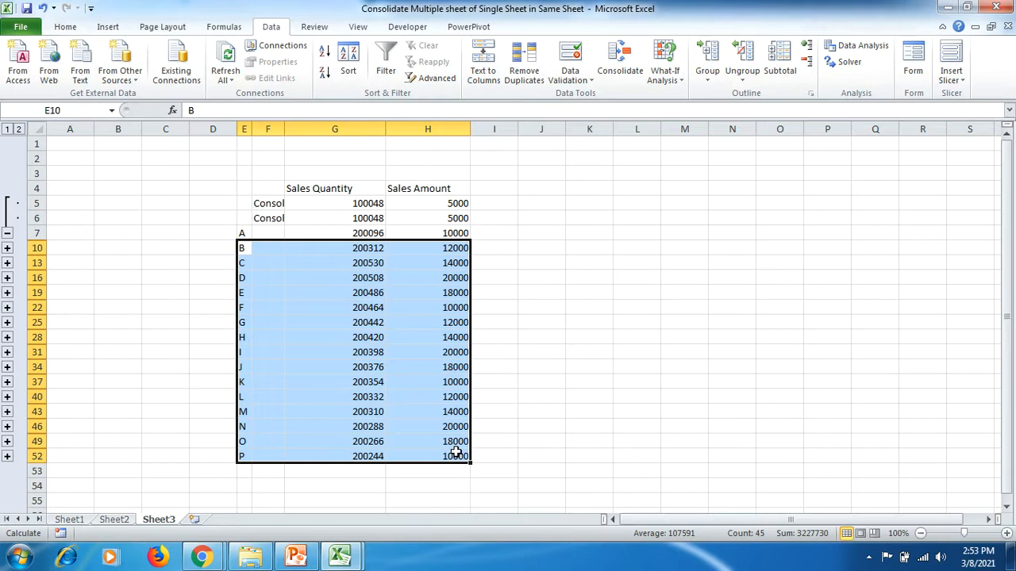
- Review the monthly source tables on Sheet1 and Sheet2, and return to the consolidated Sheet3
{"action": "left_click", "coordinate": [64, 521]}
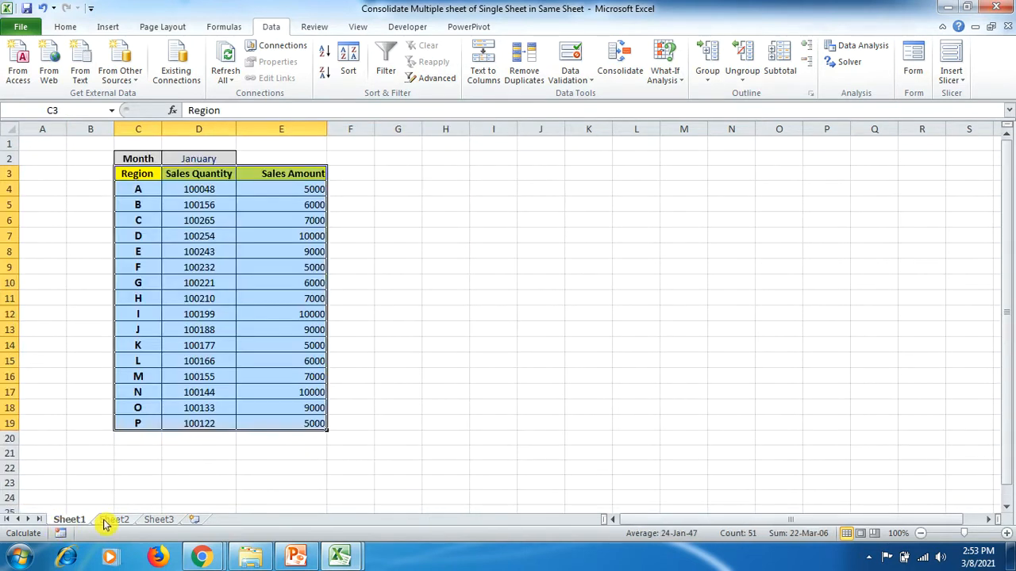
{"action": "left_click", "coordinate": [189, 435]}
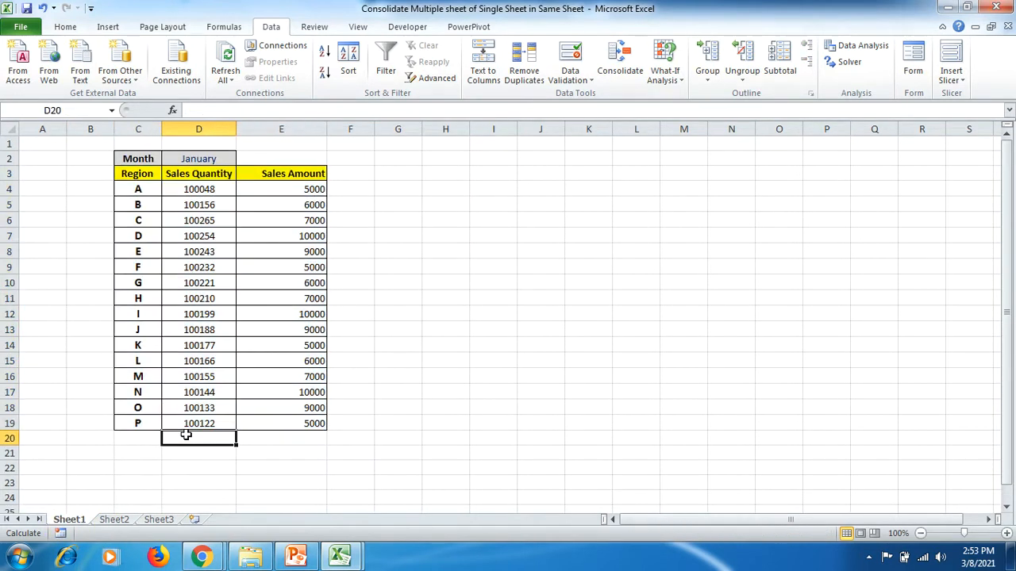
{"action": "left_click", "coordinate": [114, 520]}
{"action": "left_click", "coordinate": [155, 520]}
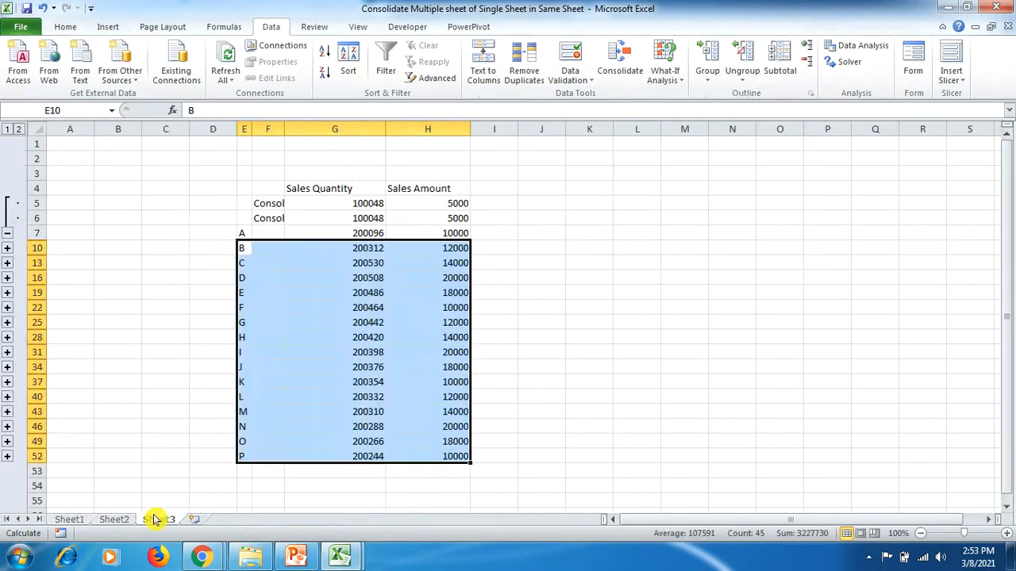
- Show region C's detail rows on Sheet3 instead of region A's, and widen column F slightly
{"action": "left_click", "coordinate": [8, 233]}
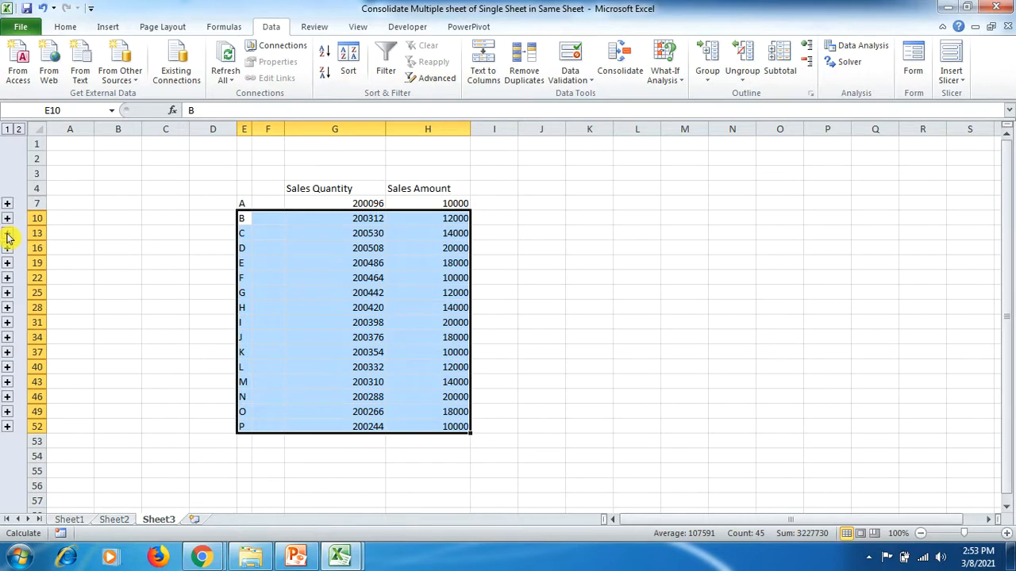
{"action": "left_click", "coordinate": [8, 234]}
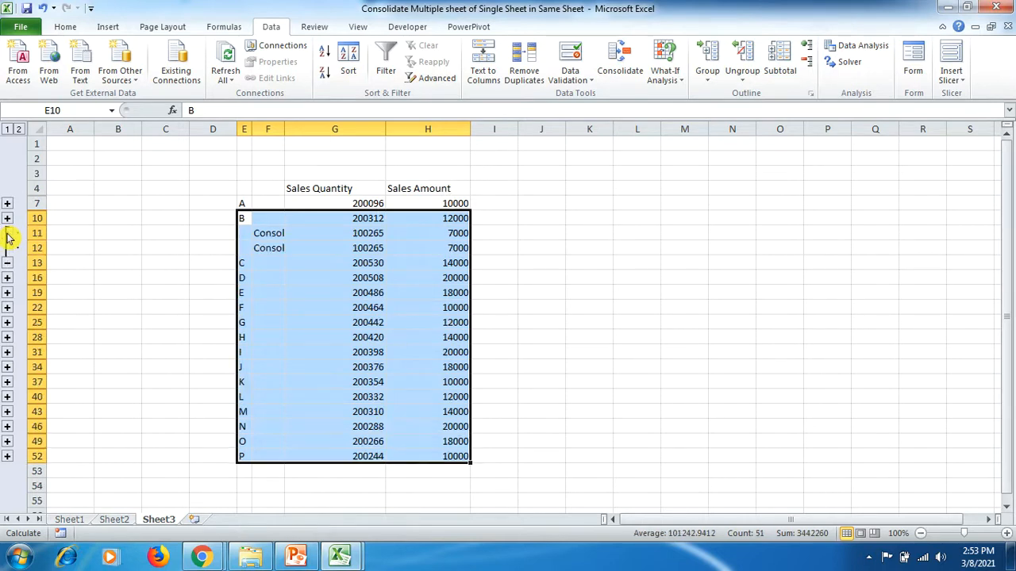
{"action": "left_click", "coordinate": [179, 262]}
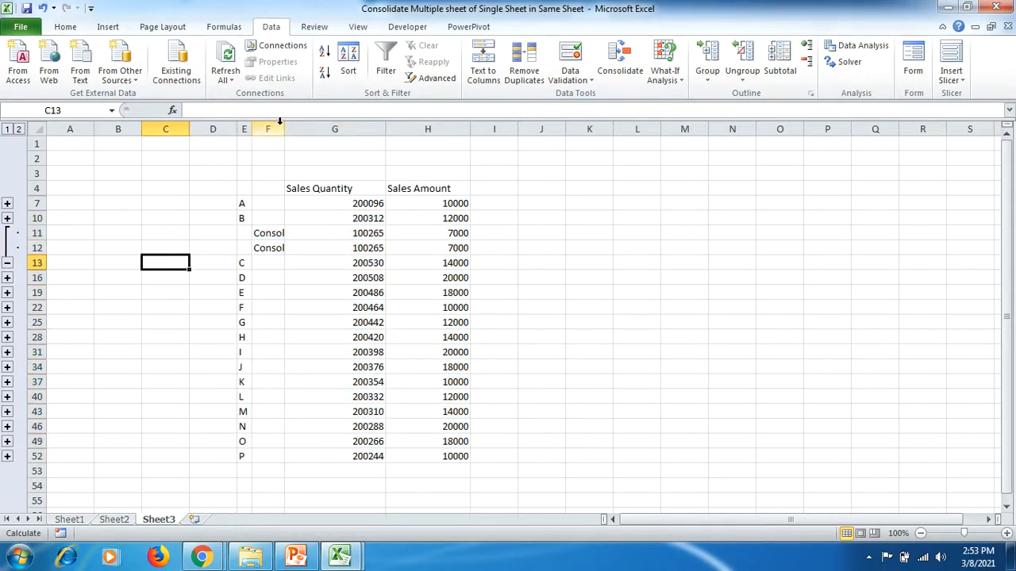
{"action": "left_click_drag", "start_coordinate": [284, 128], "coordinate": [296, 129]}
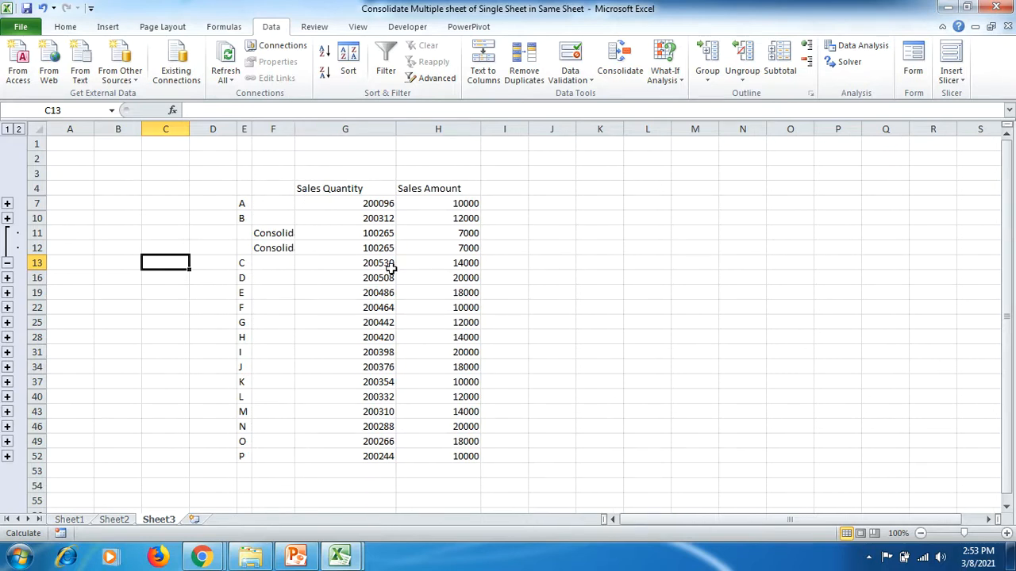
- Examine region C's linked detail rows in G11:H12 and its total in row 13
{"action": "left_click_drag", "start_coordinate": [388, 234], "coordinate": [452, 242]}
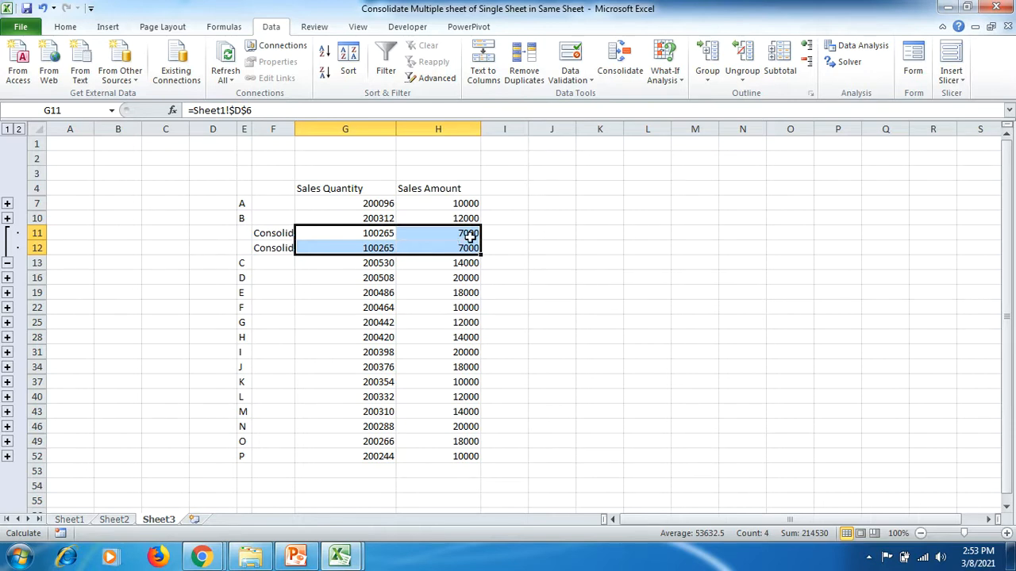
{"action": "left_click_drag", "start_coordinate": [245, 265], "coordinate": [453, 263]}
{"action": "left_click", "coordinate": [505, 263]}
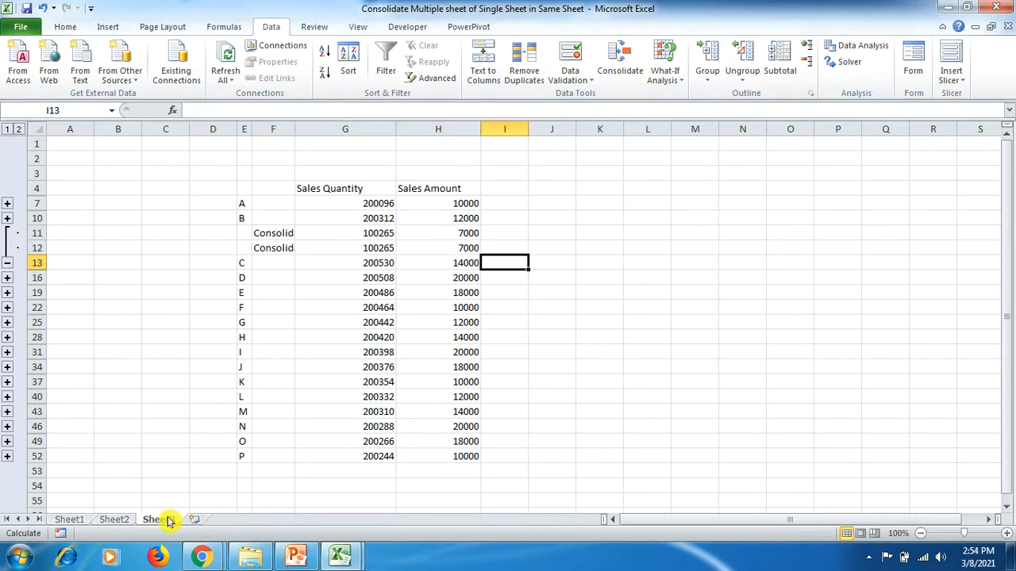
- Switch to the file explorer and open the Sheet 1 and Sheet 2 workbooks together from New folder
{"action": "left_click", "coordinate": [295, 558]}
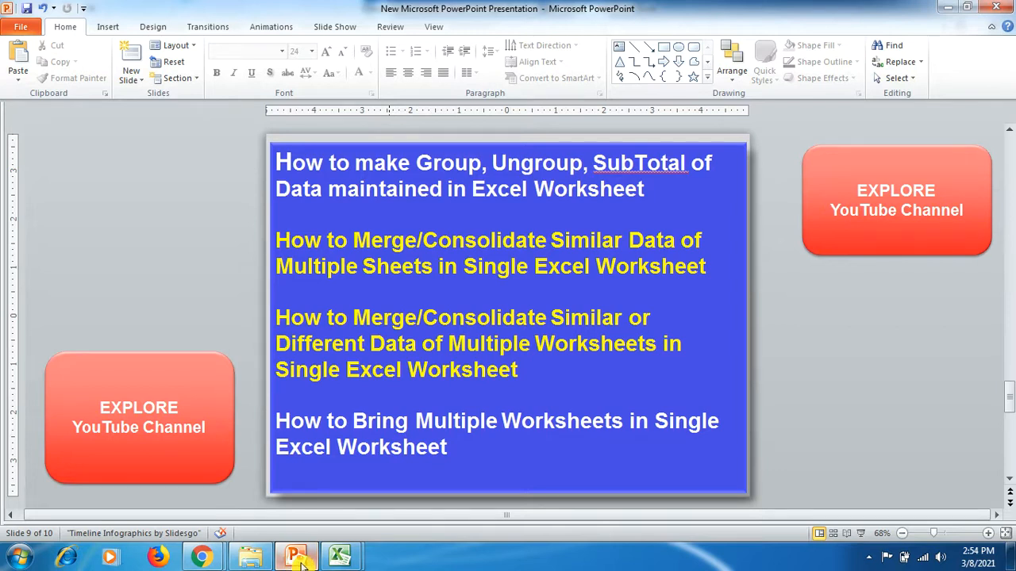
{"action": "left_click", "coordinate": [251, 557]}
{"action": "left_click", "coordinate": [234, 192]}
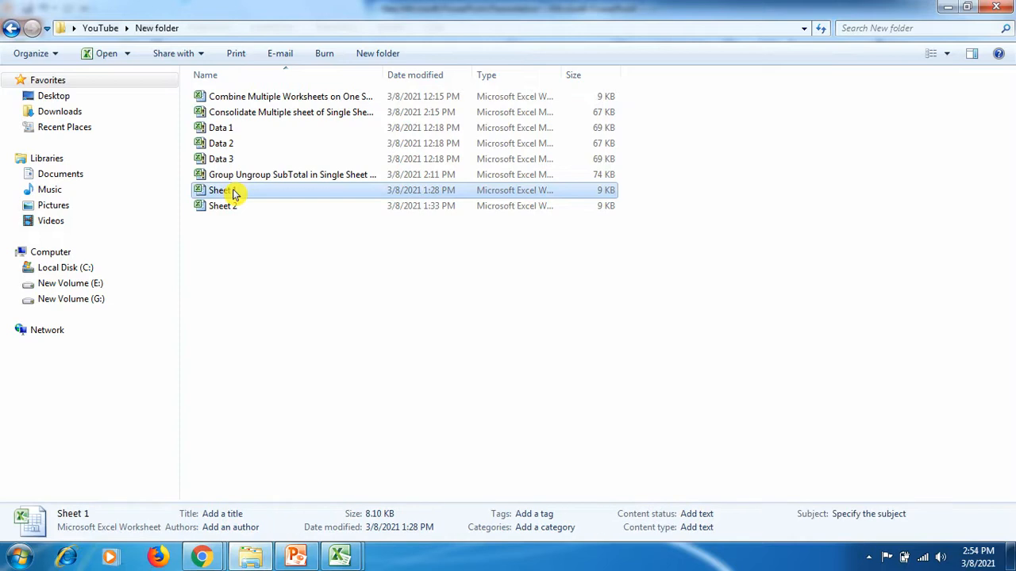
{"action": "left_click", "coordinate": [234, 208], "text": "ctrl"}
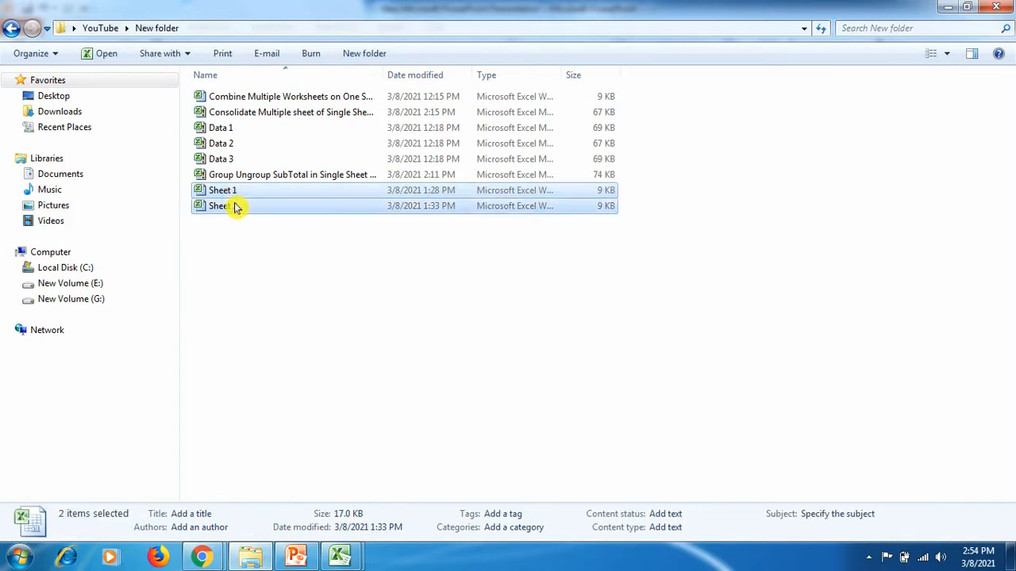
{"action": "right_click", "coordinate": [235, 207]}
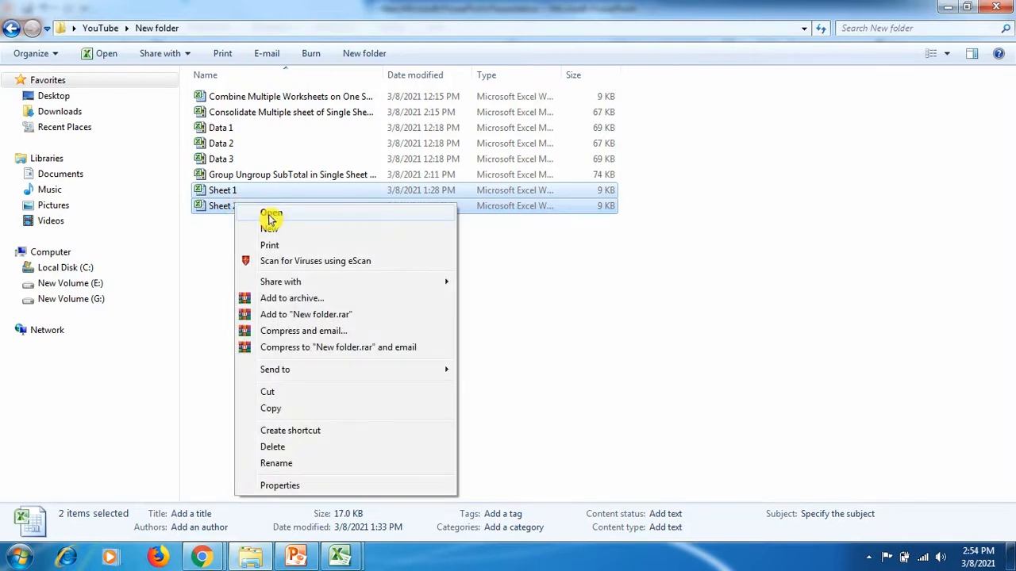
{"action": "left_click", "coordinate": [268, 213]}
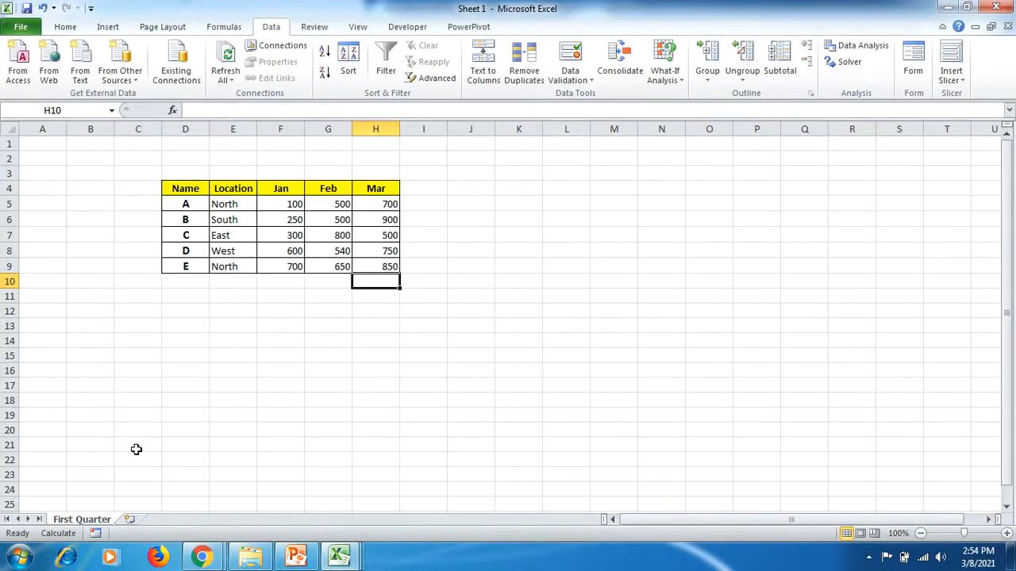
- View the quarterly tables in the Sheet 1 and Sheet 2 workbooks
{"action": "mouse_move", "coordinate": [339, 555]}
{"action": "left_click", "coordinate": [492, 471]}
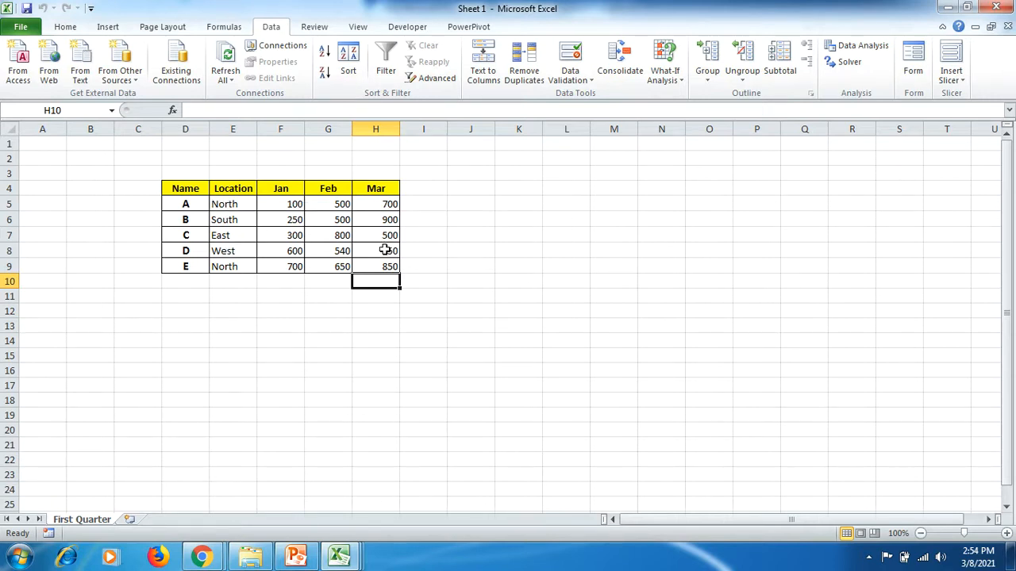
{"action": "mouse_move", "coordinate": [340, 554]}
{"action": "left_click", "coordinate": [353, 439]}
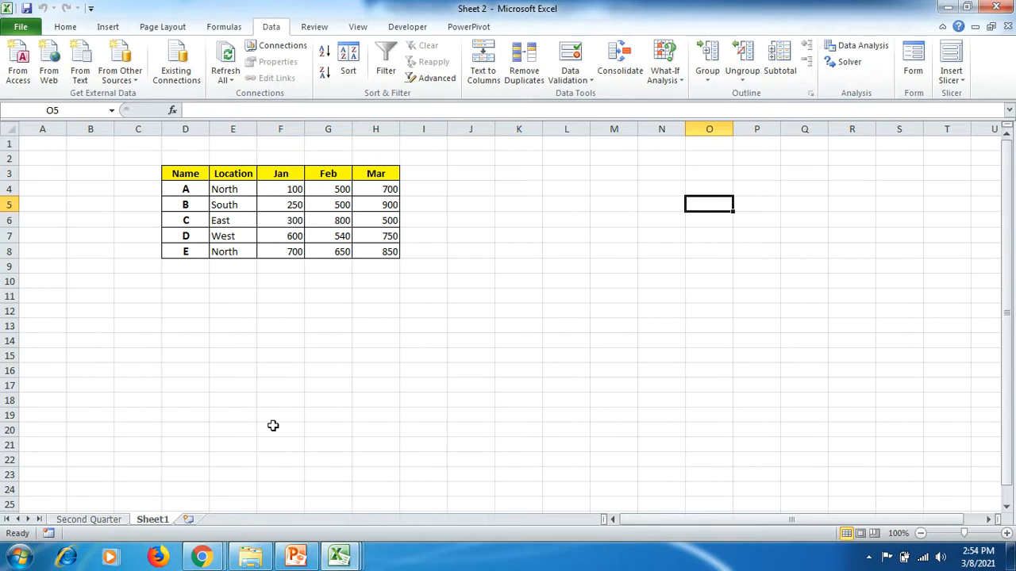
- Return to the Consolidate Multiple sheet workbook and add a new blank worksheet after Sheet3
{"action": "mouse_move", "coordinate": [340, 561]}
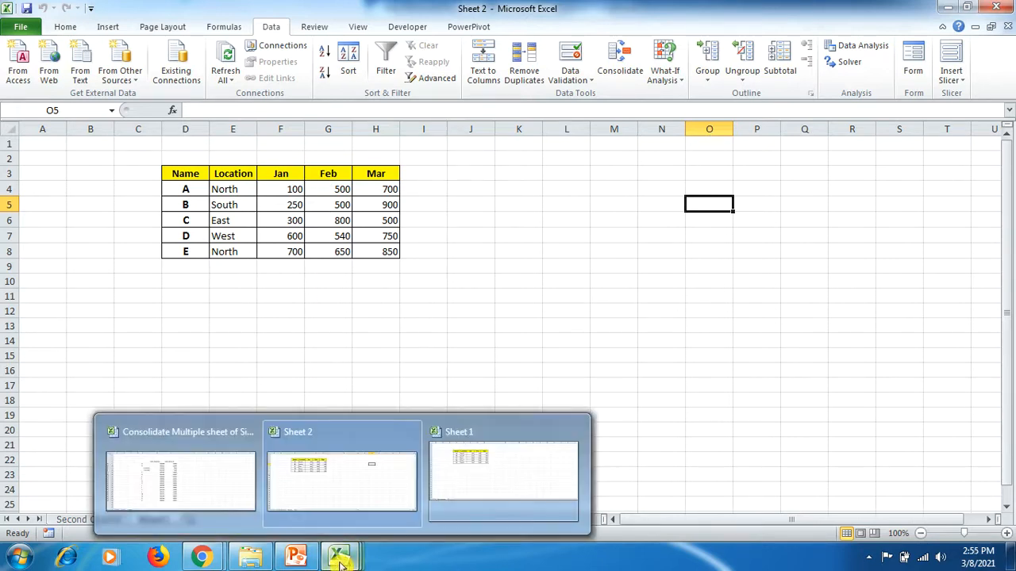
{"action": "left_click", "coordinate": [209, 463]}
{"action": "left_click", "coordinate": [193, 522]}
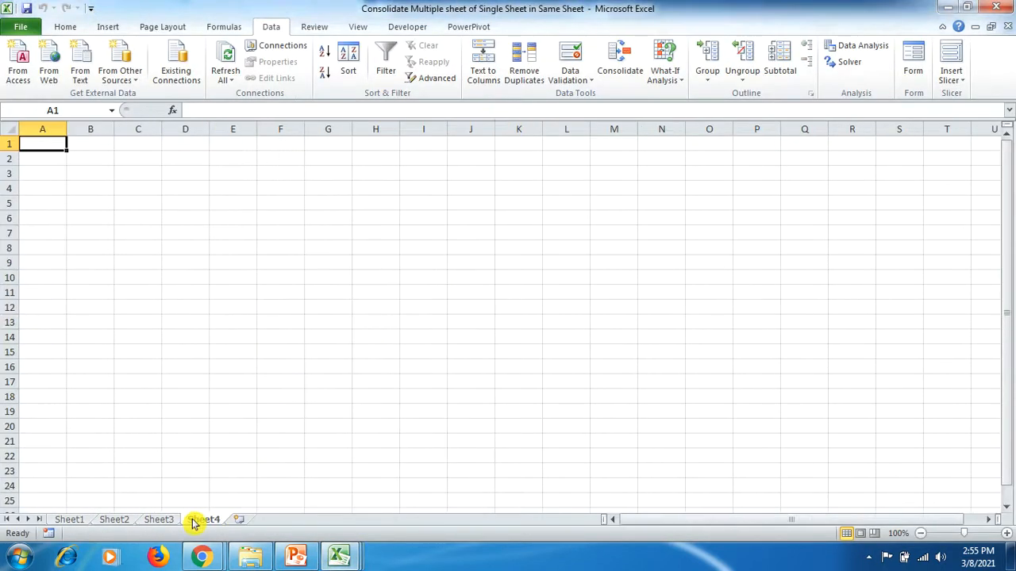
- Start a consolidation at cell E4 of Sheet4 using the Sum function
{"action": "left_click", "coordinate": [233, 192]}
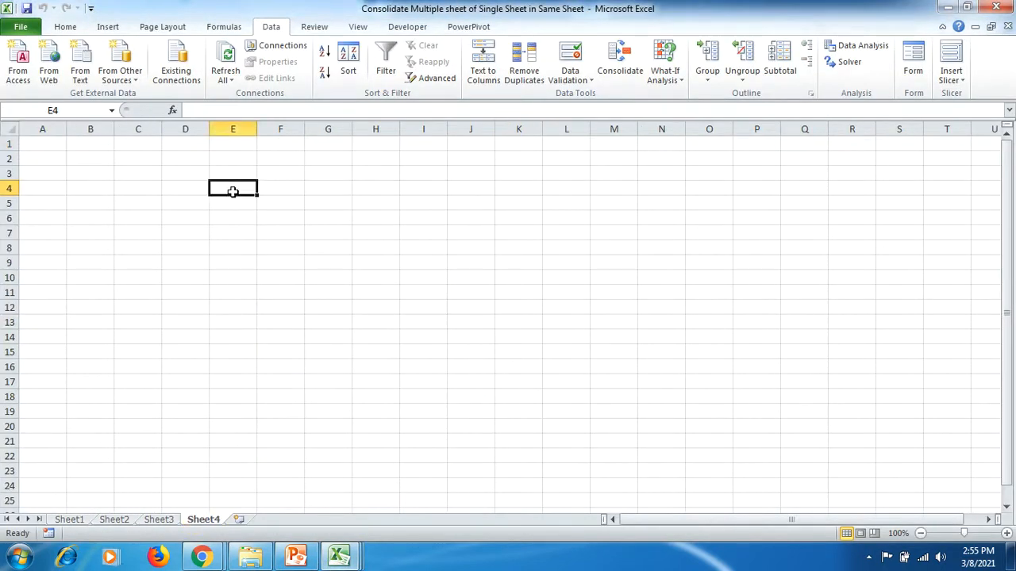
{"action": "left_click", "coordinate": [611, 71]}
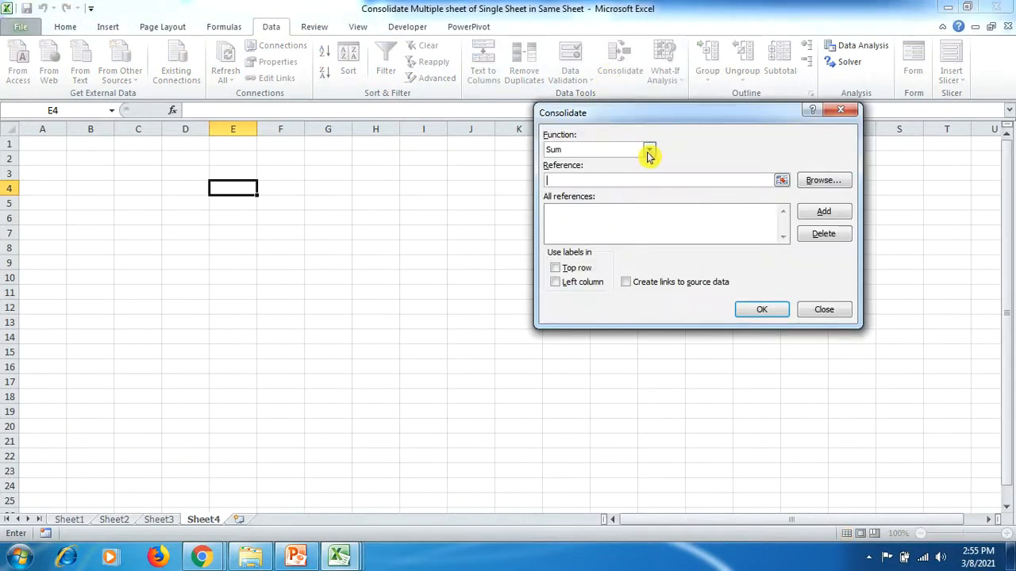
{"action": "left_click", "coordinate": [648, 151]}
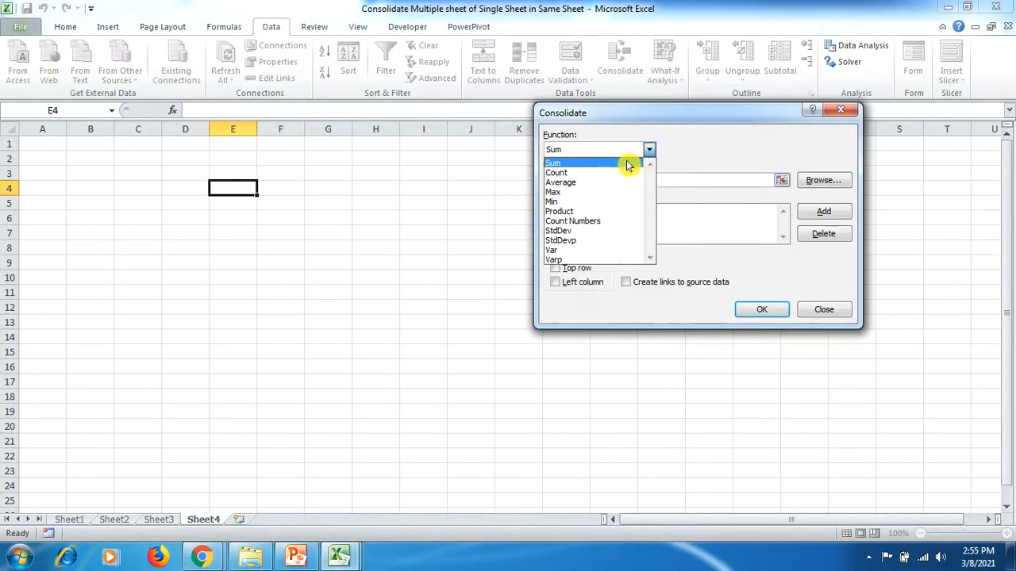
{"action": "left_click", "coordinate": [630, 163]}
{"action": "left_click", "coordinate": [621, 179]}
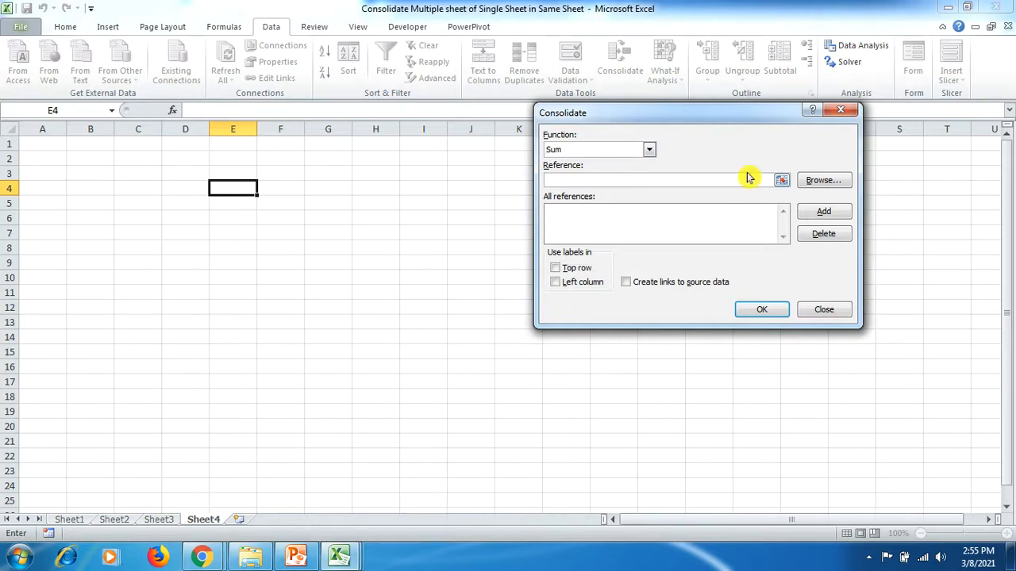
- Add the First Quarter table, $D$4:$H$9 in Sheet 1.xlsx, to the consolidation references
{"action": "left_click", "coordinate": [781, 181]}
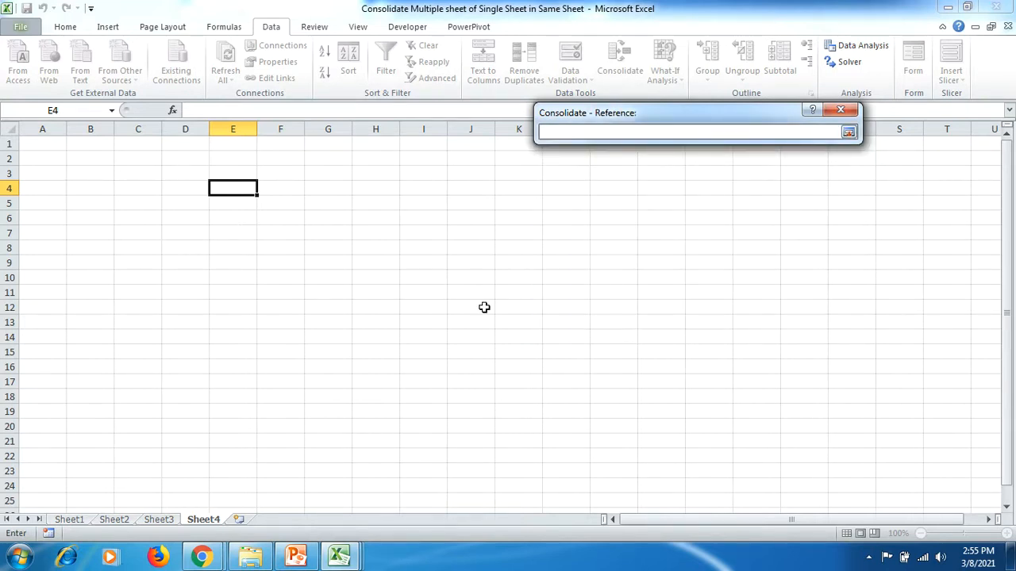
{"action": "left_click", "coordinate": [349, 559]}
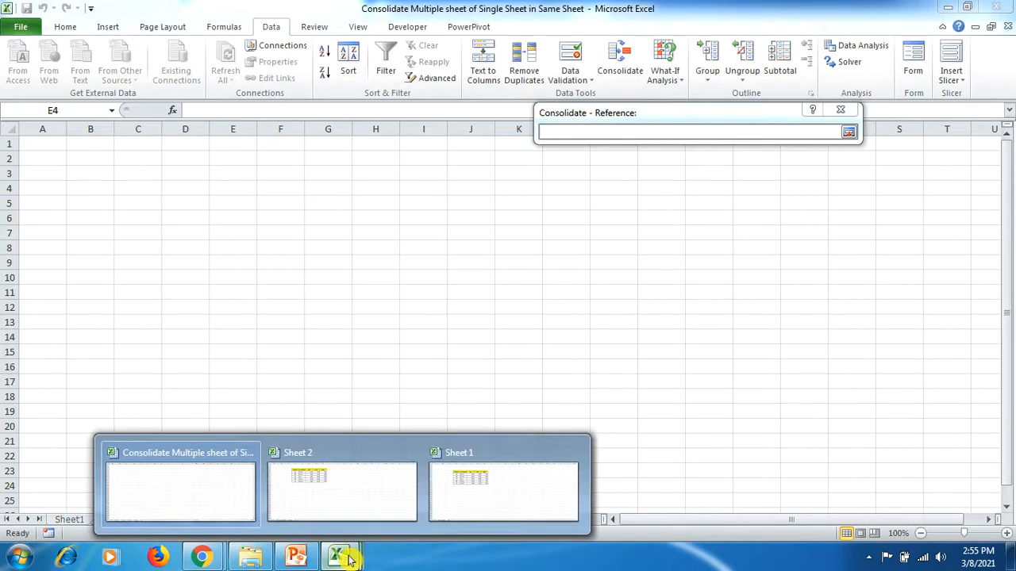
{"action": "left_click", "coordinate": [446, 496]}
{"action": "left_click_drag", "start_coordinate": [185, 193], "coordinate": [376, 265]}
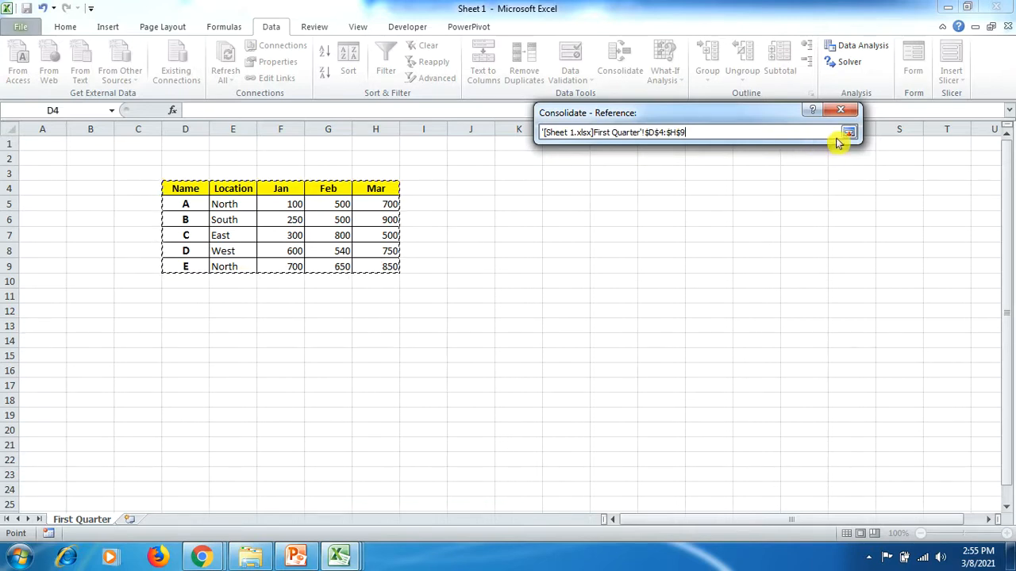
{"action": "left_click", "coordinate": [848, 132]}
{"action": "left_click", "coordinate": [823, 213]}
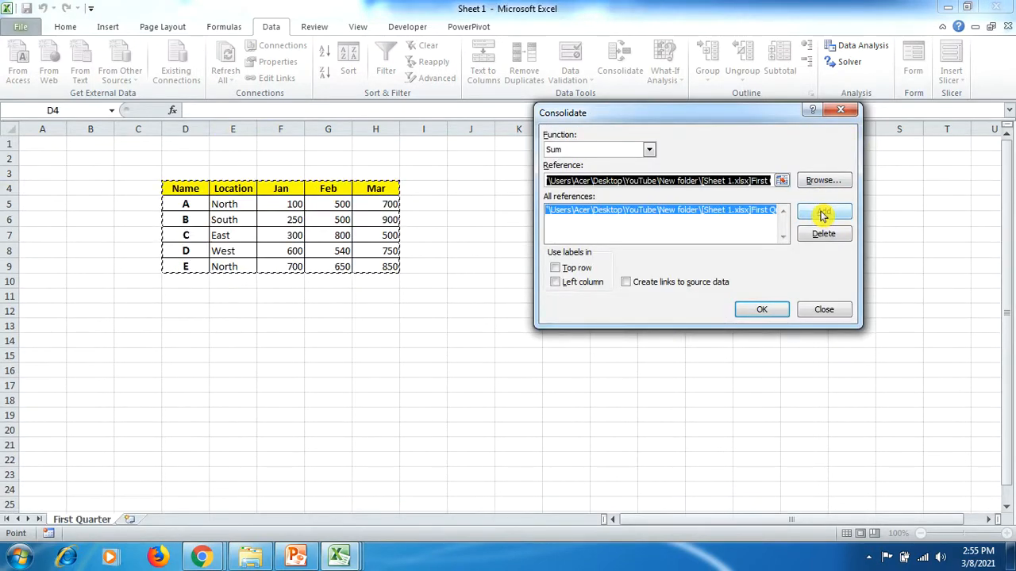
- Add the January–March table on Sheet1 of Sheet 2.xlsx, $D$3:$H$8, to the consolidation references
{"action": "left_click", "coordinate": [783, 180]}
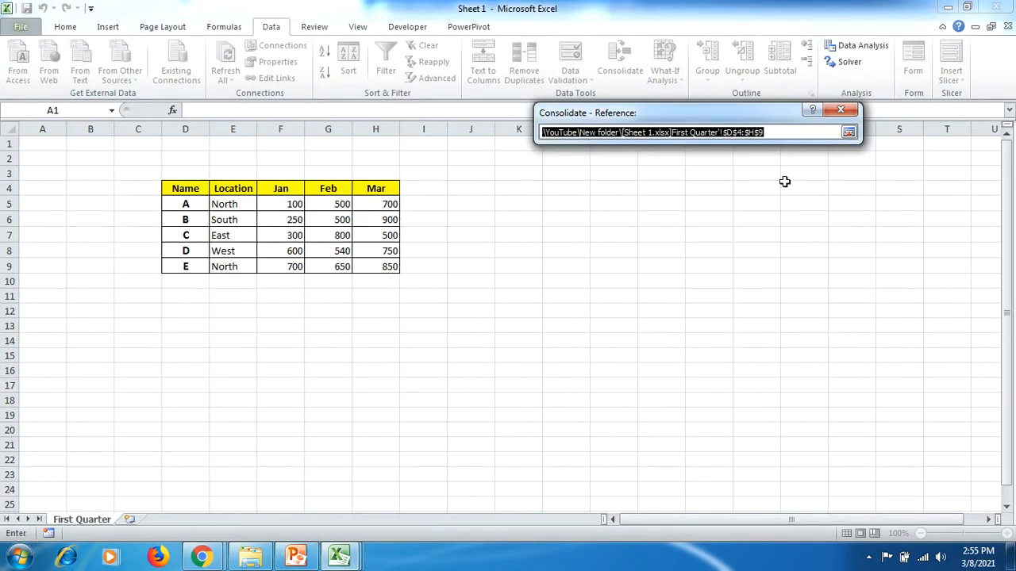
{"action": "left_click", "coordinate": [341, 558]}
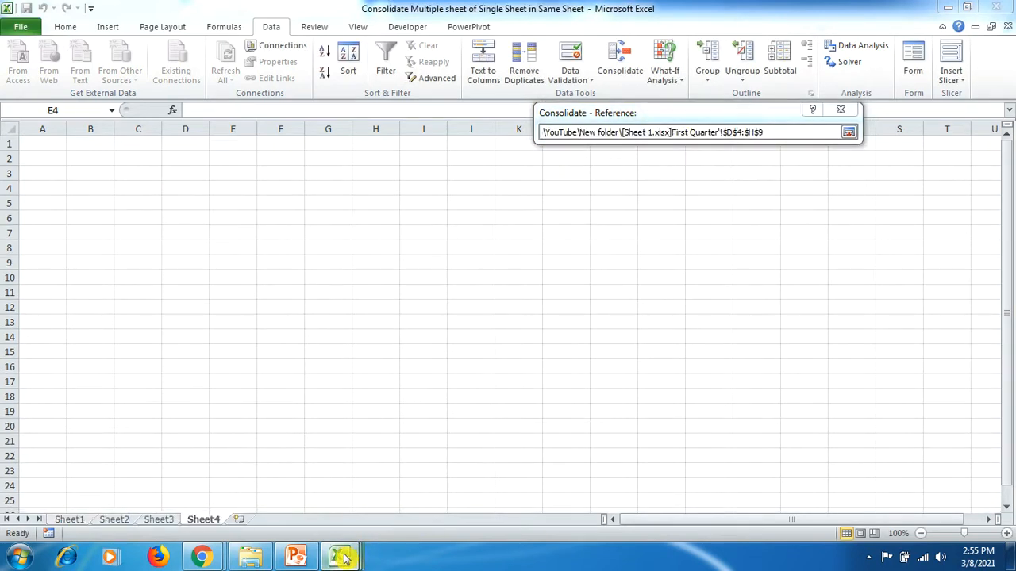
{"action": "left_click", "coordinate": [347, 512]}
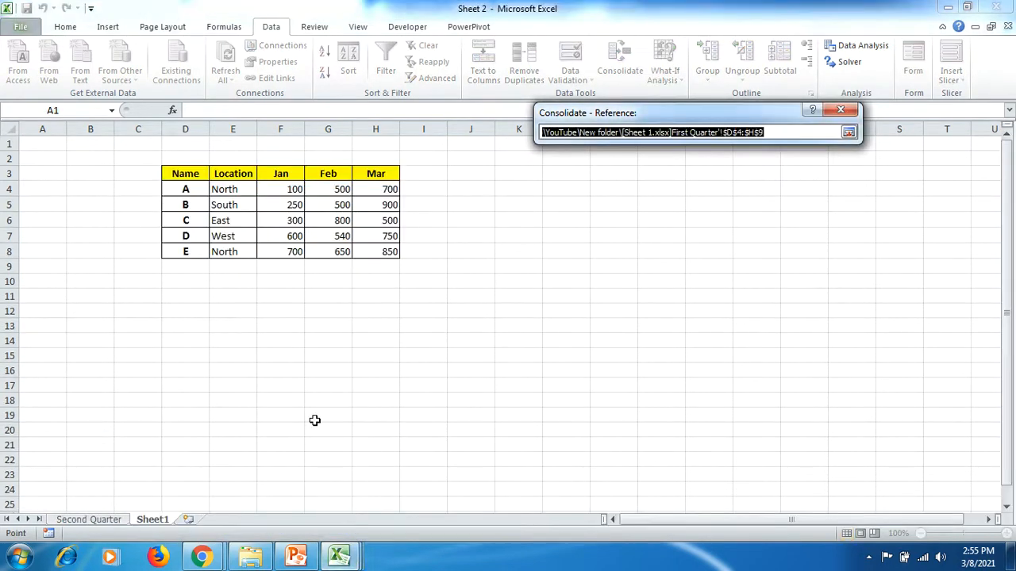
{"action": "left_click_drag", "start_coordinate": [185, 175], "coordinate": [372, 248]}
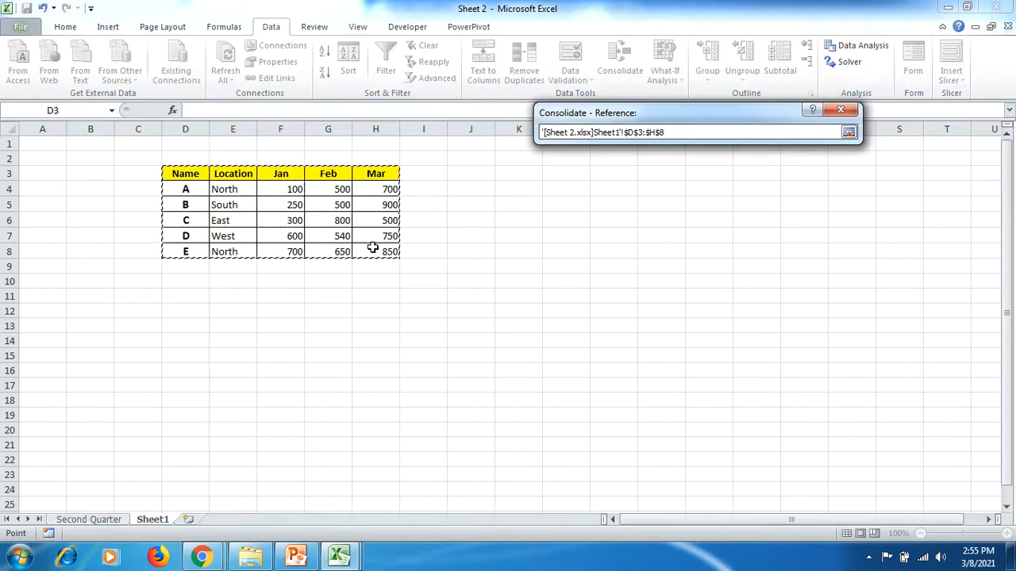
{"action": "left_click", "coordinate": [850, 136]}
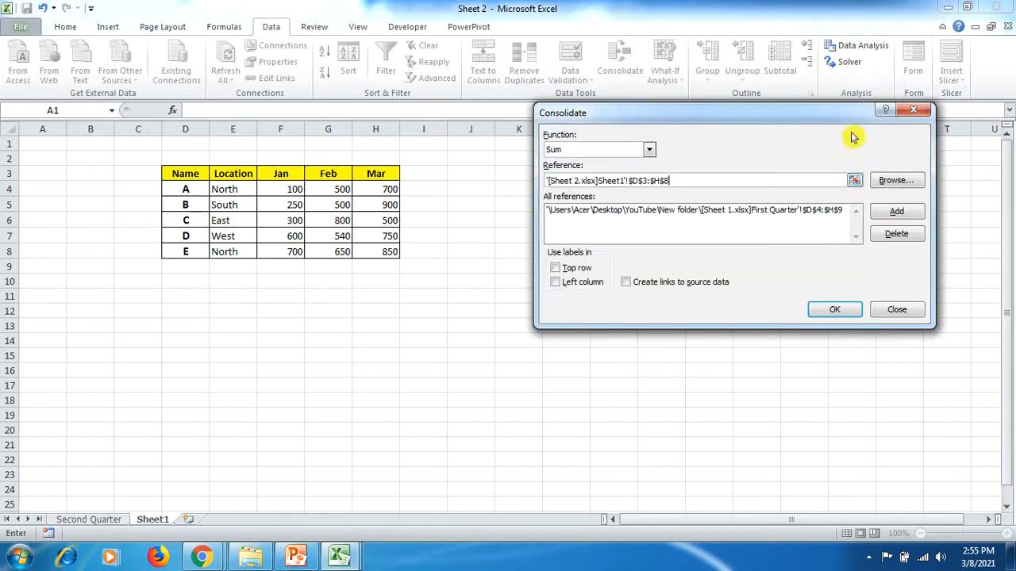
{"action": "left_click", "coordinate": [883, 218]}
- Use top row and left column labels, create links to source data, and run the consolidation on Sheet4
{"action": "left_click", "coordinate": [555, 268]}
{"action": "left_click", "coordinate": [557, 283]}
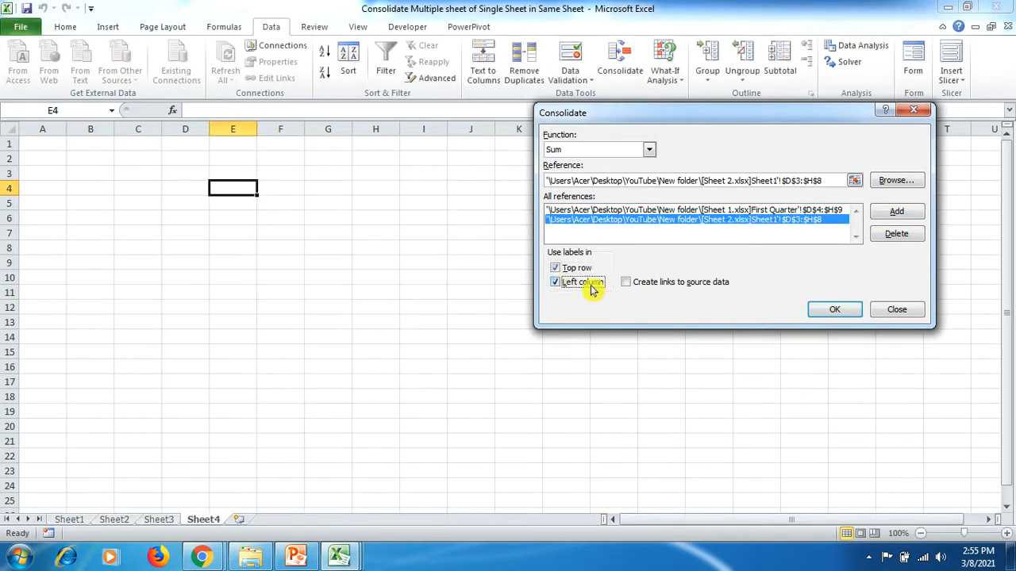
{"action": "left_click", "coordinate": [625, 283]}
{"action": "left_click", "coordinate": [829, 312]}
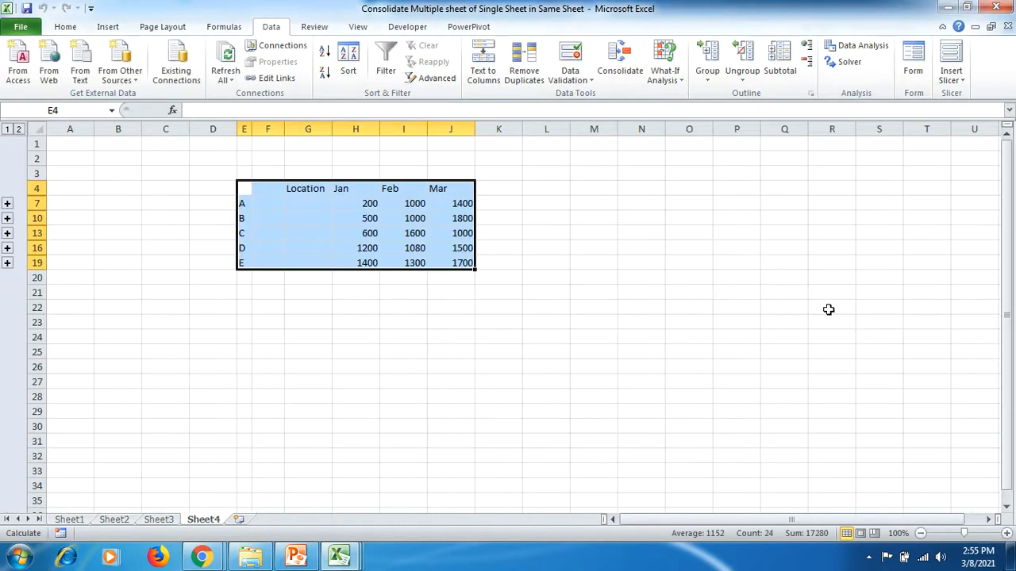
{"action": "left_click", "coordinate": [475, 317]}
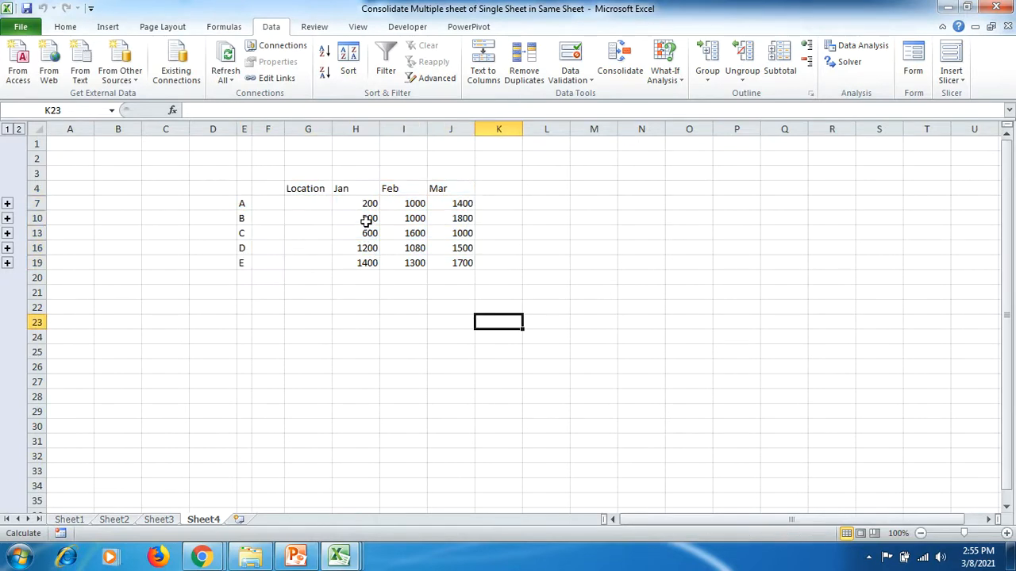
- Compare the source tables in the Sheet 1 and Sheet 2 workbooks with the consolidated table on Sheet4
{"action": "left_click", "coordinate": [338, 559]}
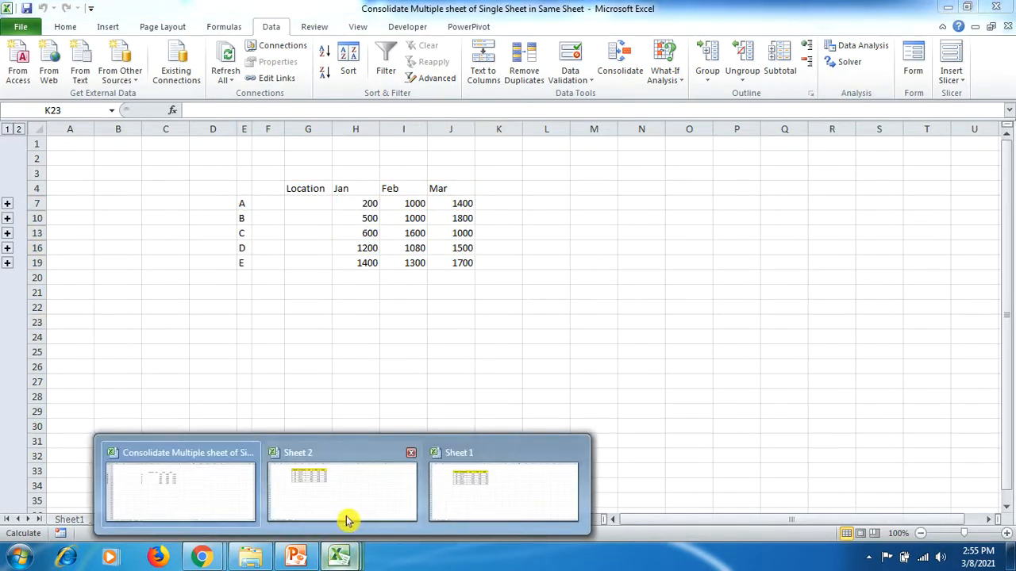
{"action": "left_click", "coordinate": [453, 499]}
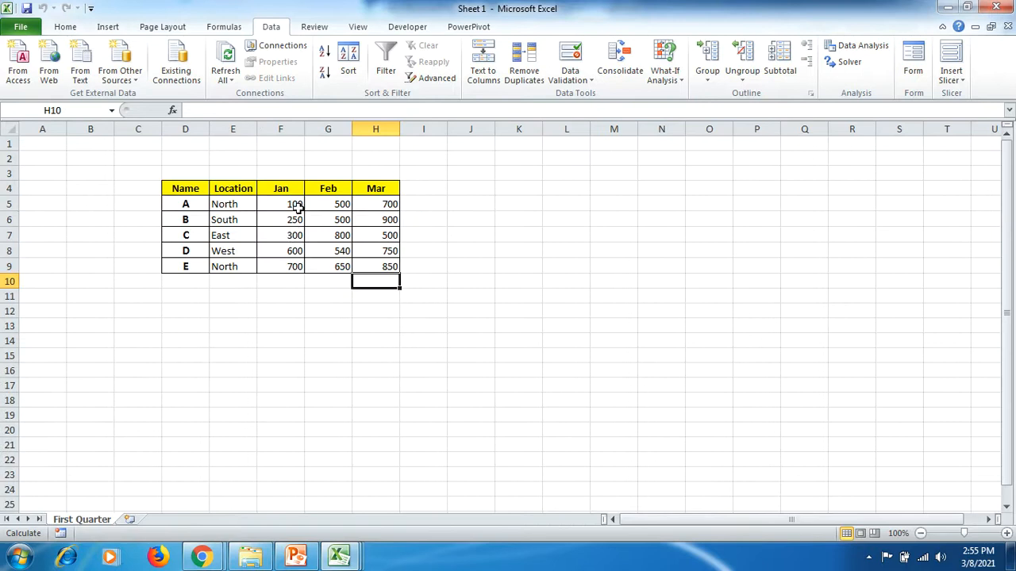
{"action": "left_click", "coordinate": [339, 555]}
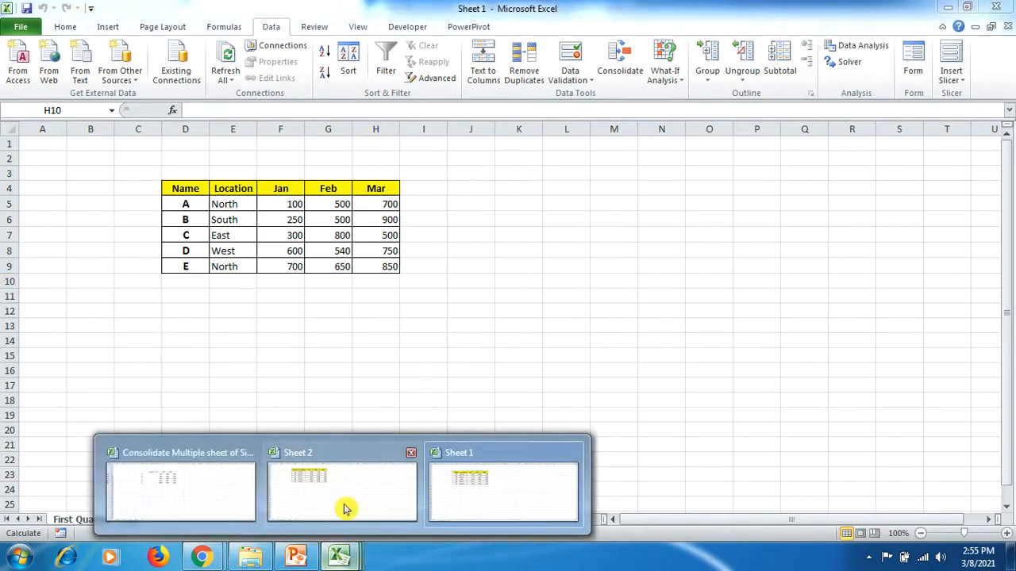
{"action": "left_click", "coordinate": [350, 482]}
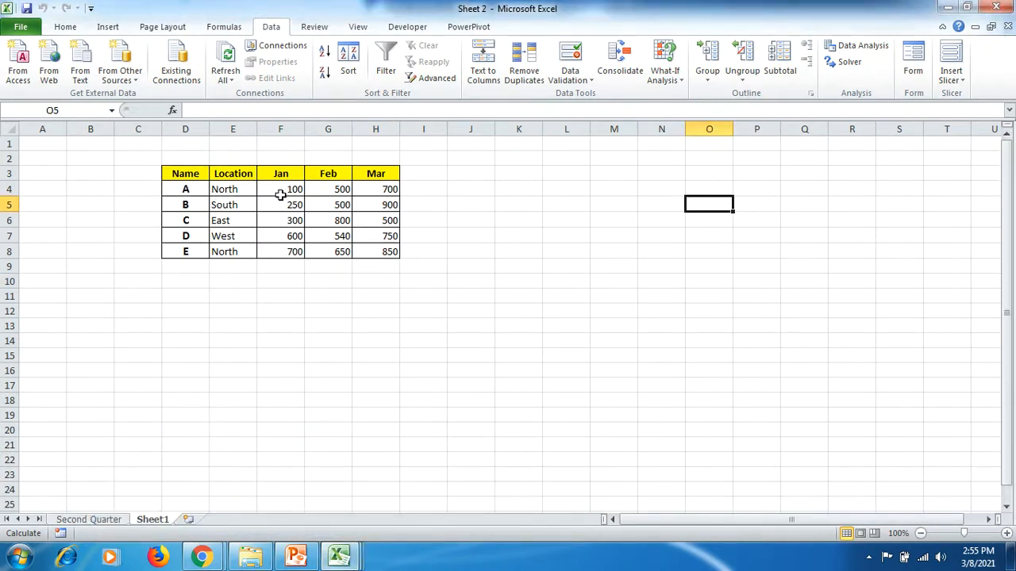
{"action": "left_click", "coordinate": [339, 556]}
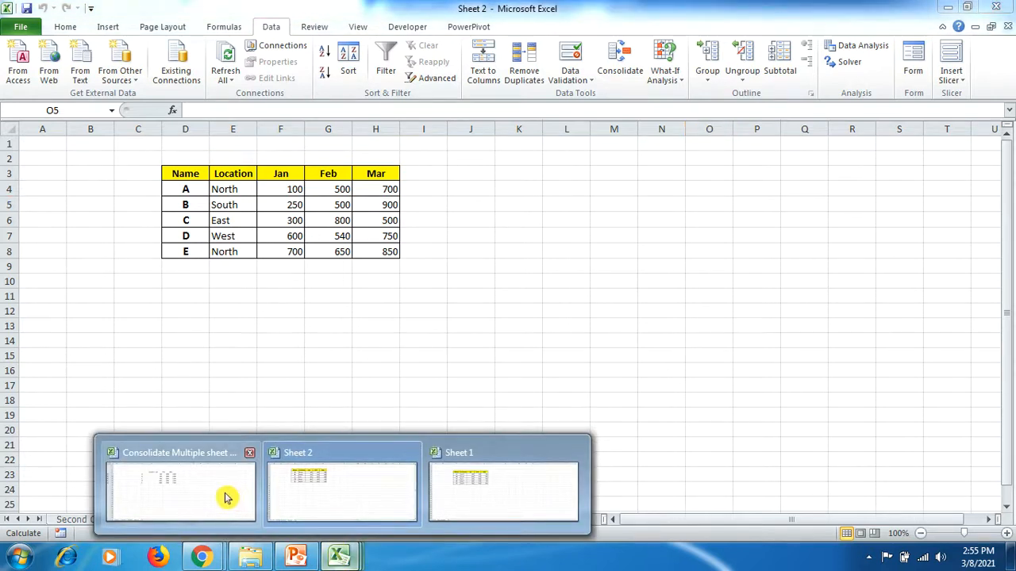
{"action": "left_click", "coordinate": [227, 494]}
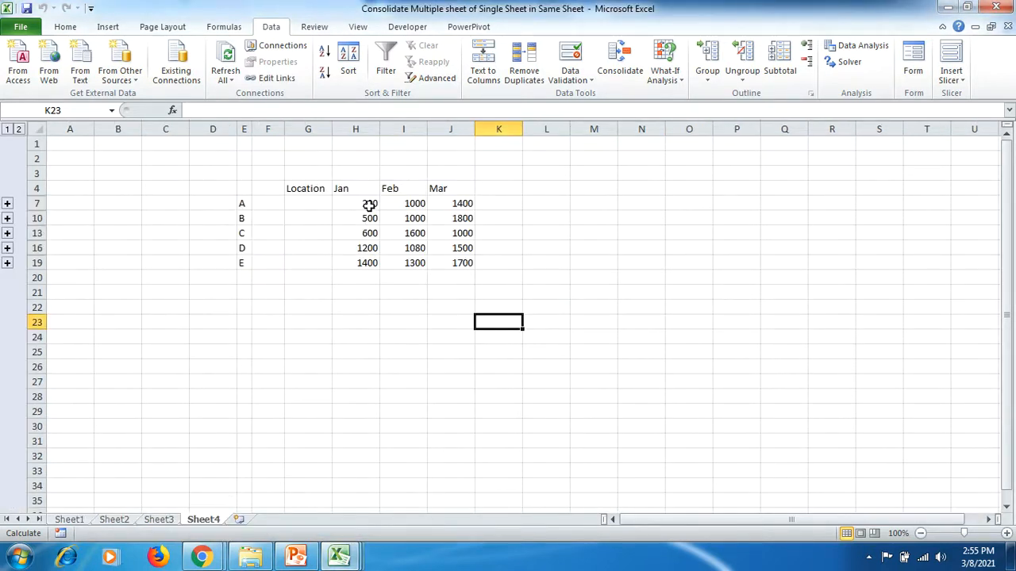
- Expand the source rows for A and C in the consolidated table and examine their monthly totals
{"action": "left_click", "coordinate": [6, 204]}
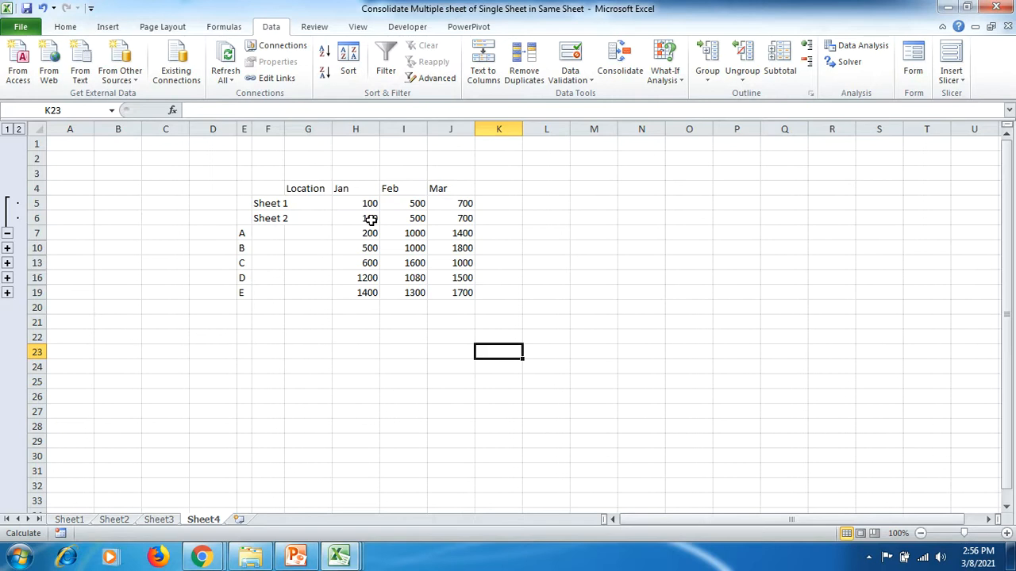
{"action": "left_click_drag", "start_coordinate": [243, 234], "coordinate": [467, 235]}
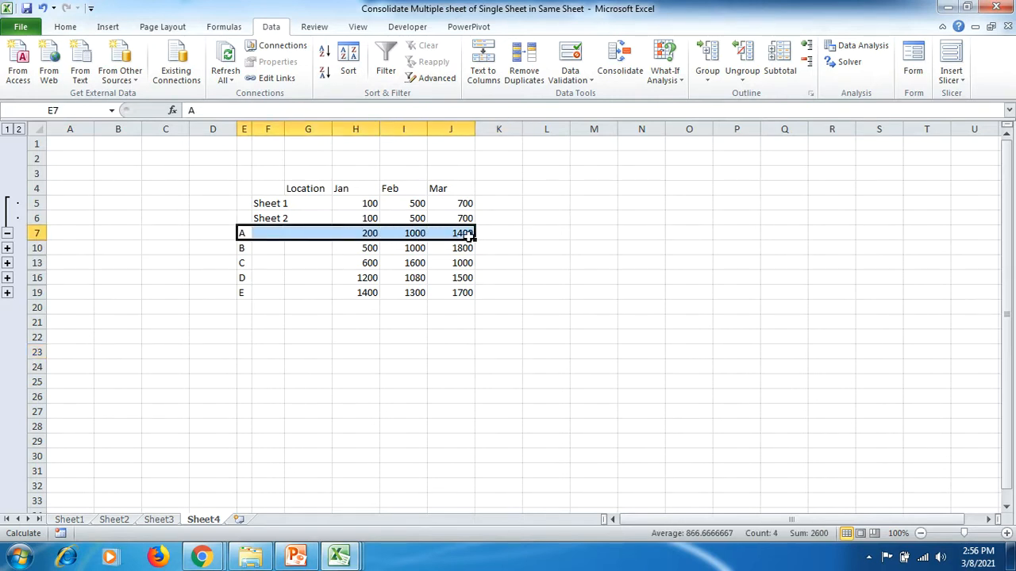
{"action": "left_click", "coordinate": [8, 264]}
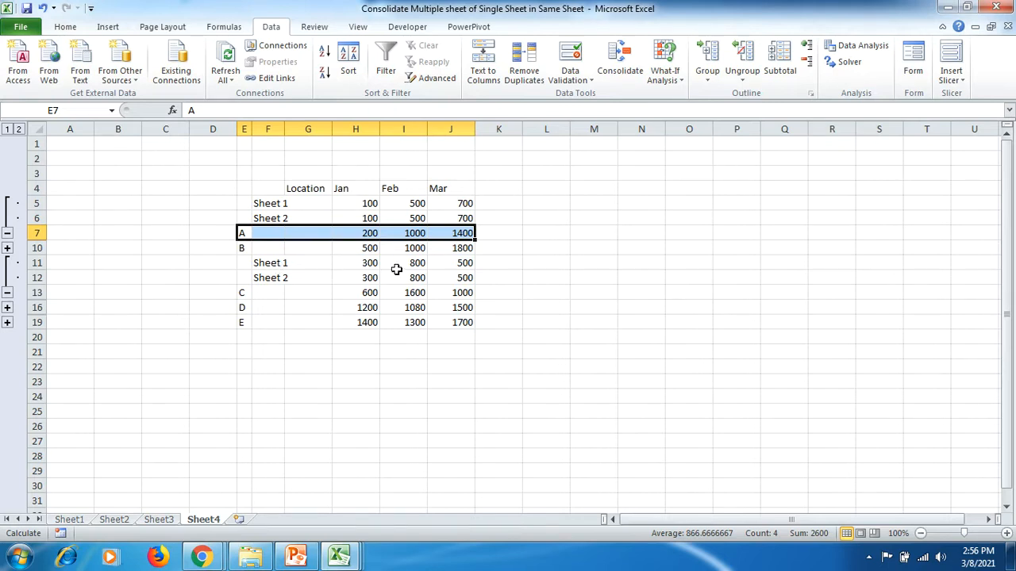
{"action": "left_click_drag", "start_coordinate": [357, 262], "coordinate": [463, 277]}
{"action": "left_click_drag", "start_coordinate": [245, 292], "coordinate": [464, 292]}
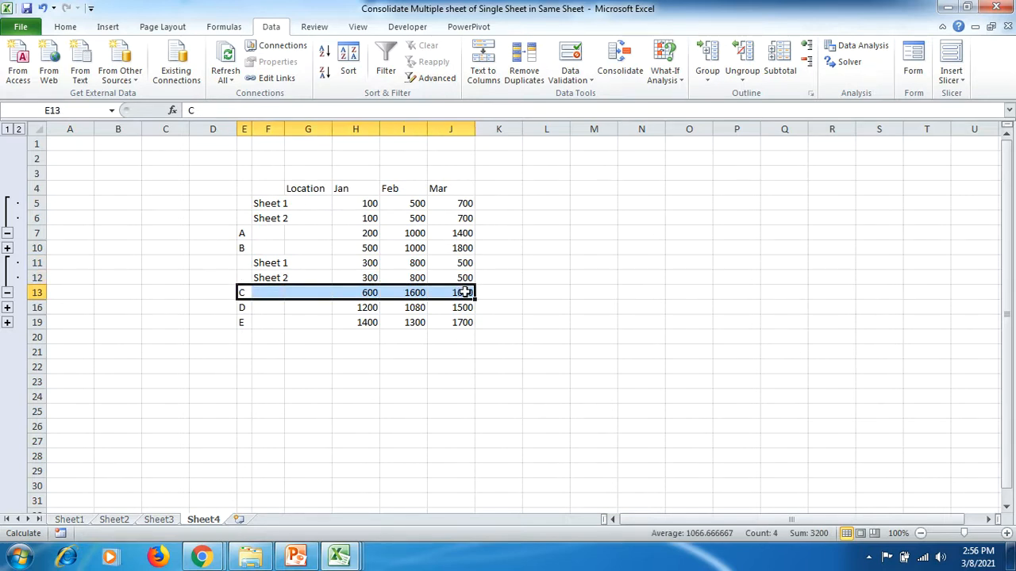
- Check the topic slide in PowerPoint, and review the First Quarter table in Sheet 1 and the Second Quarter table in Sheet 2
{"action": "left_click", "coordinate": [296, 556]}
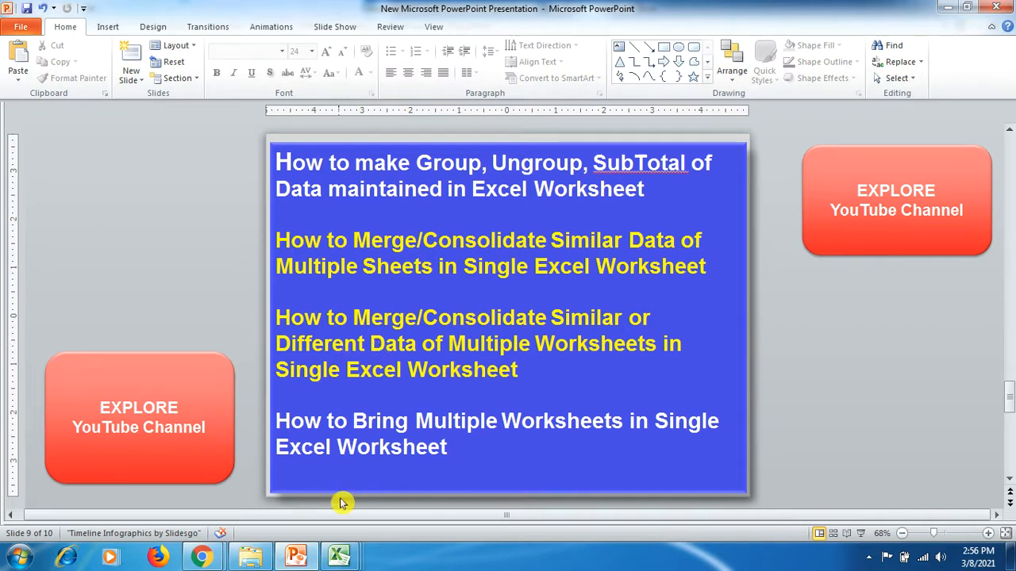
{"action": "mouse_move", "coordinate": [343, 559]}
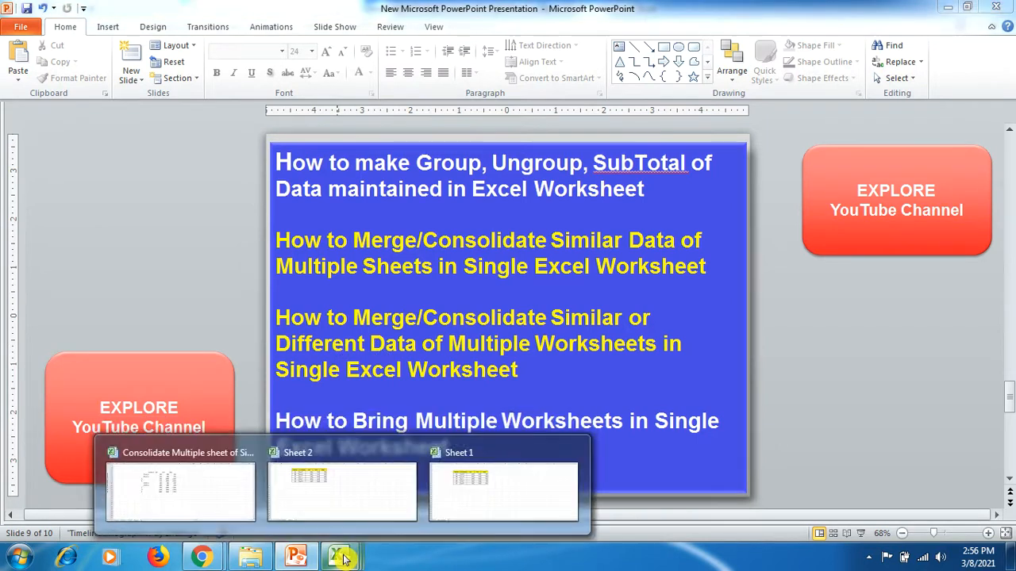
{"action": "left_click", "coordinate": [460, 498]}
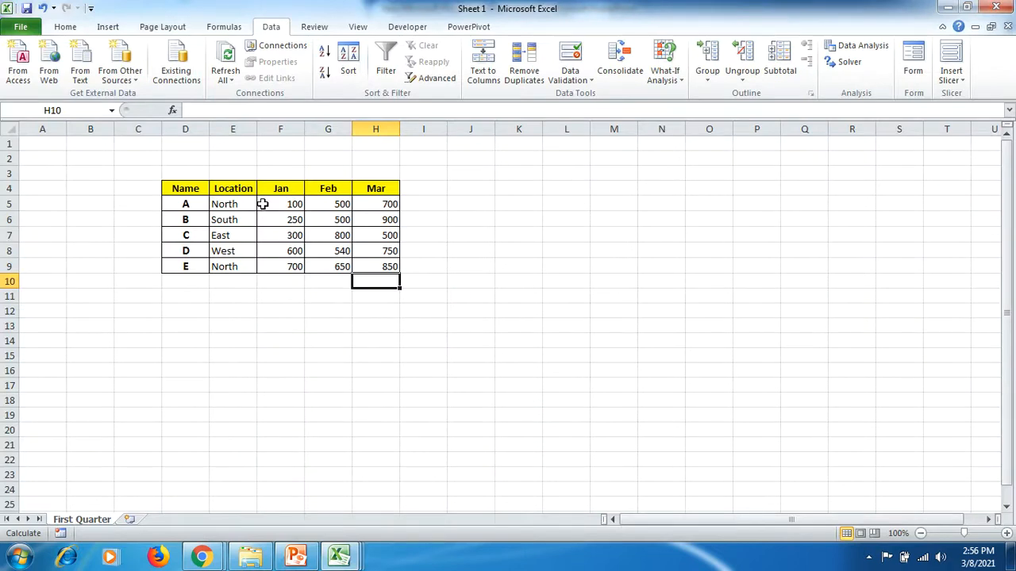
{"action": "mouse_move", "coordinate": [341, 556]}
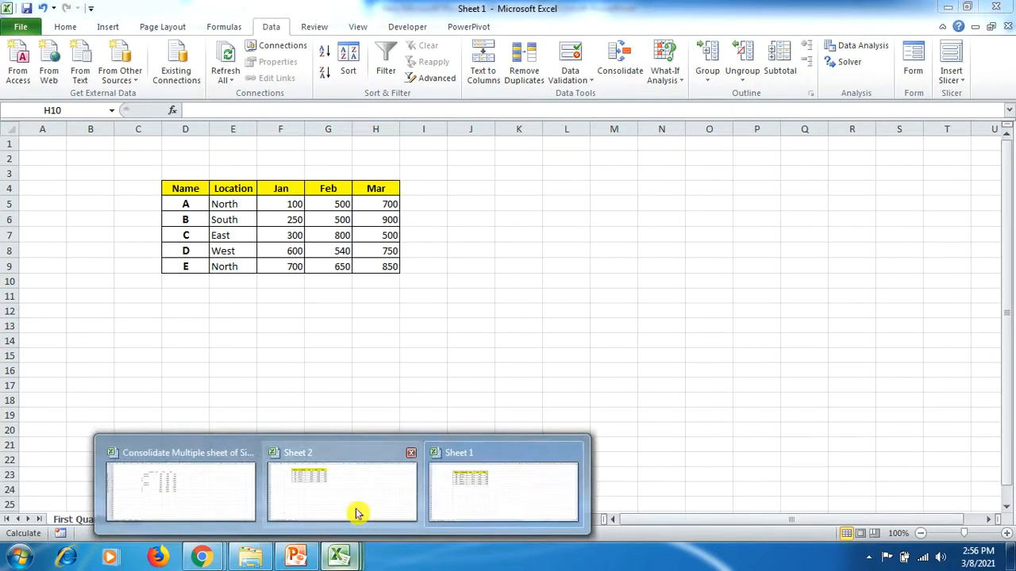
{"action": "left_click", "coordinate": [356, 508]}
{"action": "left_click", "coordinate": [94, 520]}
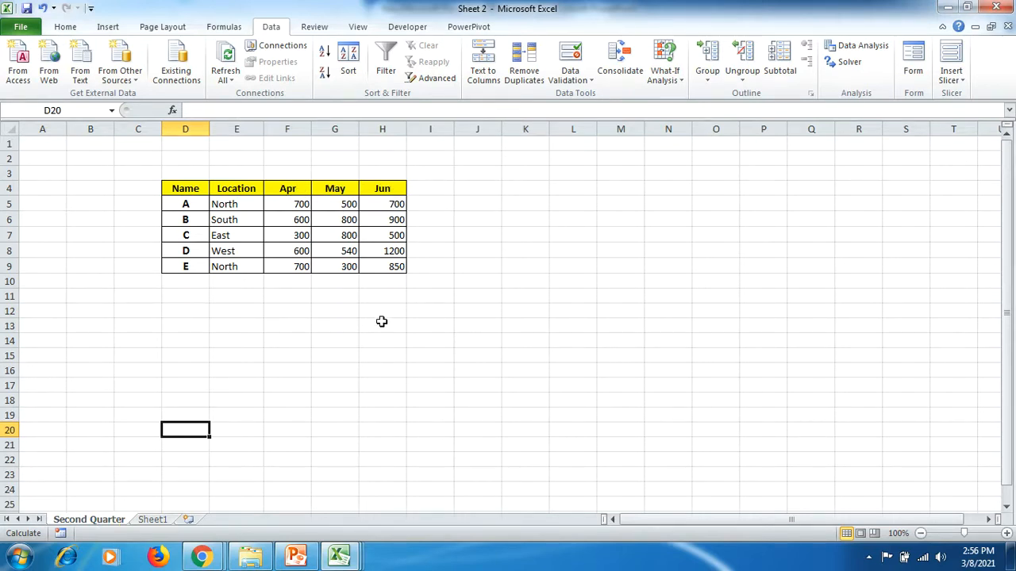
- Add a blank worksheet after Sheet4 in the Consolidate Multiple sheet workbook and start a Sum consolidation at cell A1
{"action": "left_click", "coordinate": [222, 496]}
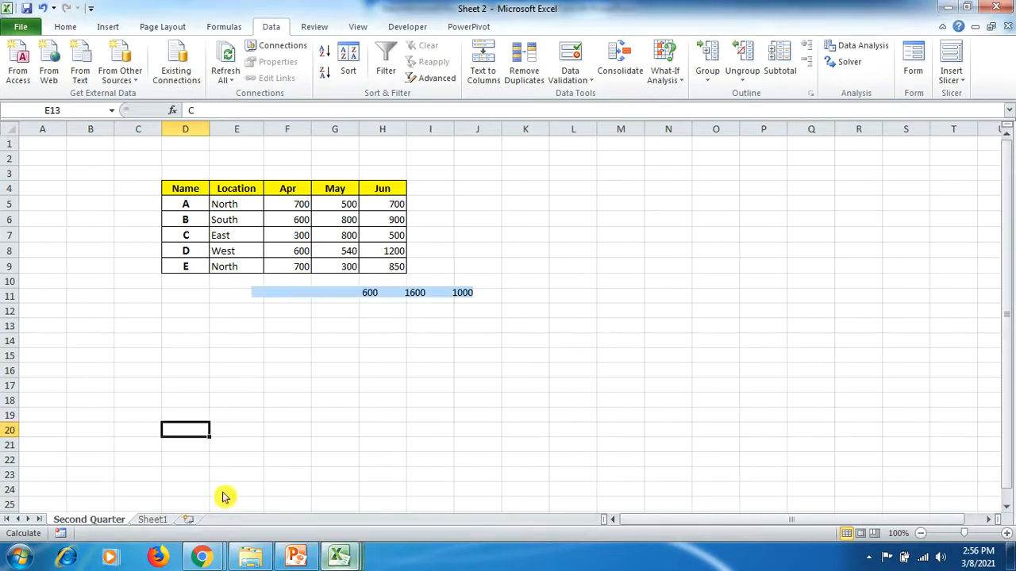
{"action": "left_click", "coordinate": [242, 521]}
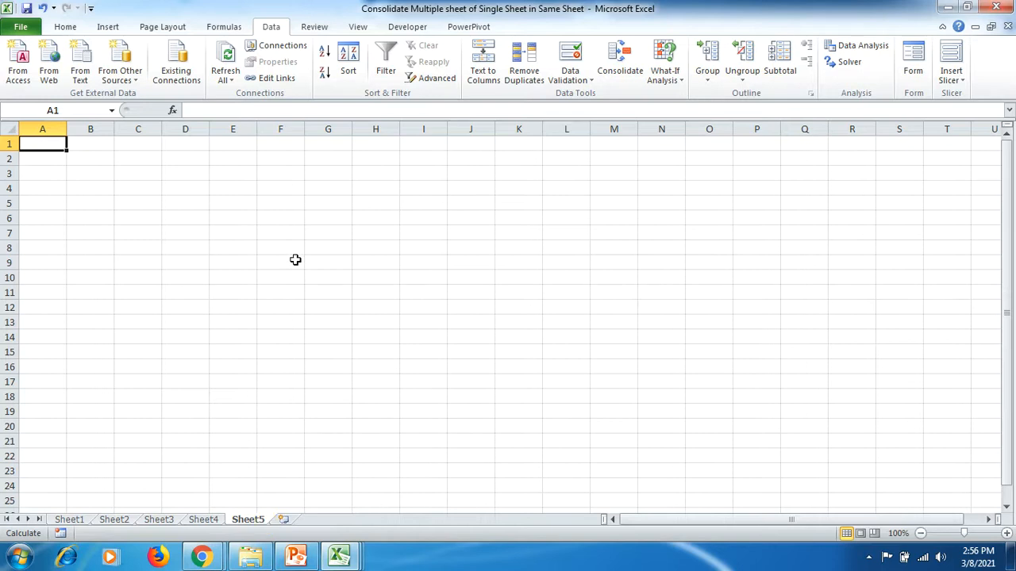
{"action": "left_click", "coordinate": [620, 61]}
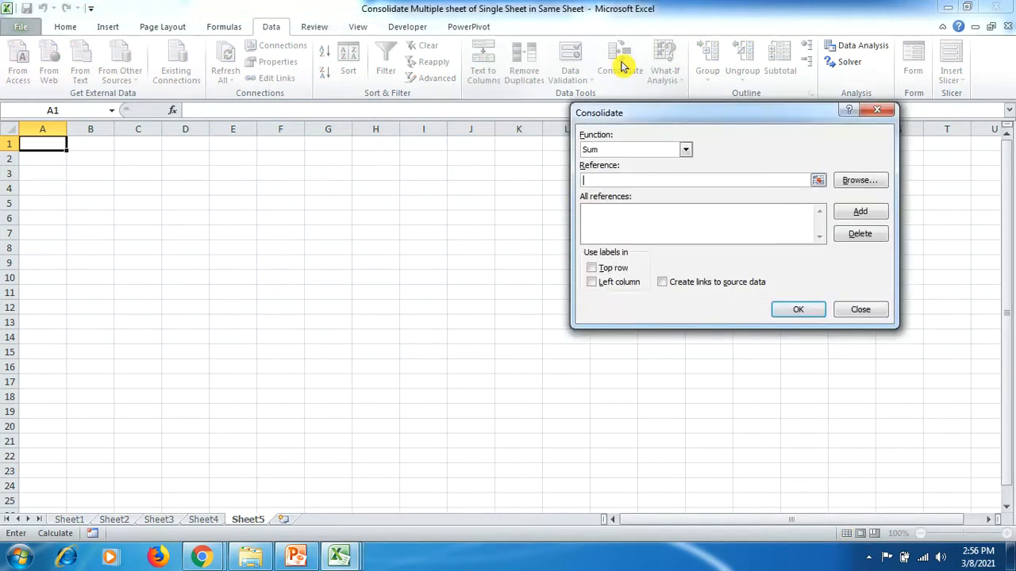
{"action": "left_click", "coordinate": [685, 150]}
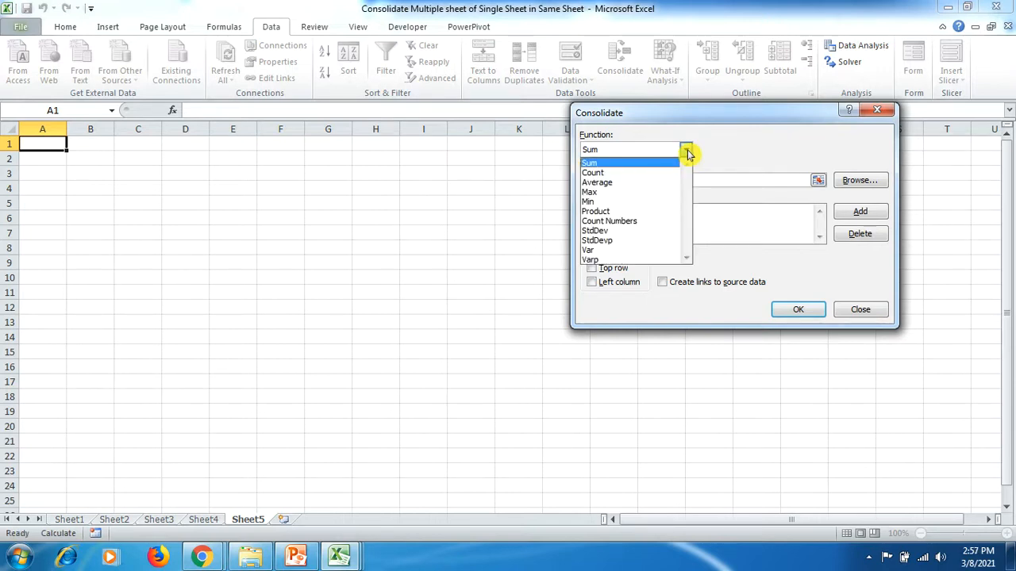
{"action": "left_click", "coordinate": [687, 151]}
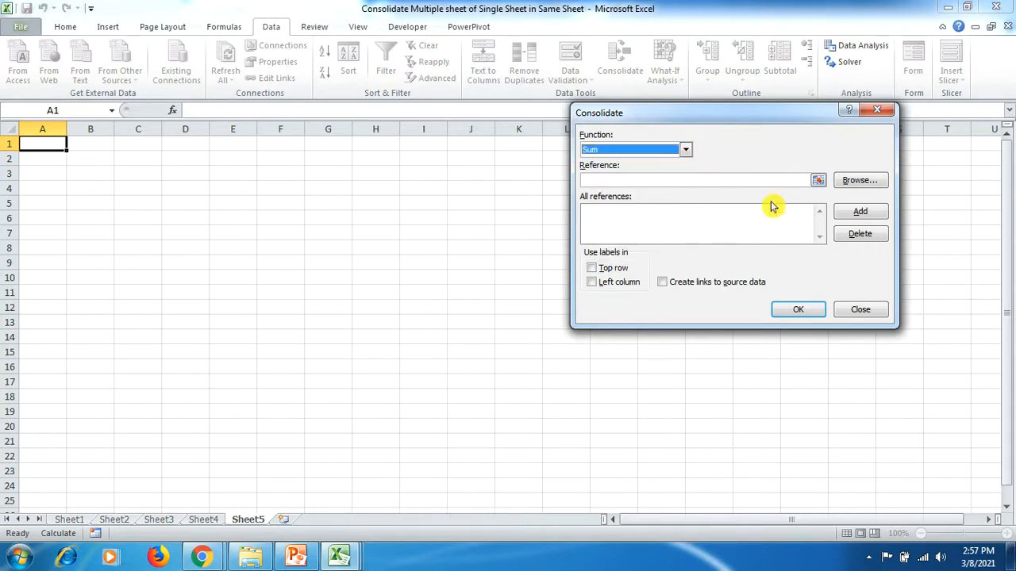
- Add the First Quarter table, $D$4:$H$9 in Sheet 1.xlsx, to the consolidation references
{"action": "left_click", "coordinate": [769, 180]}
{"action": "left_click", "coordinate": [817, 180]}
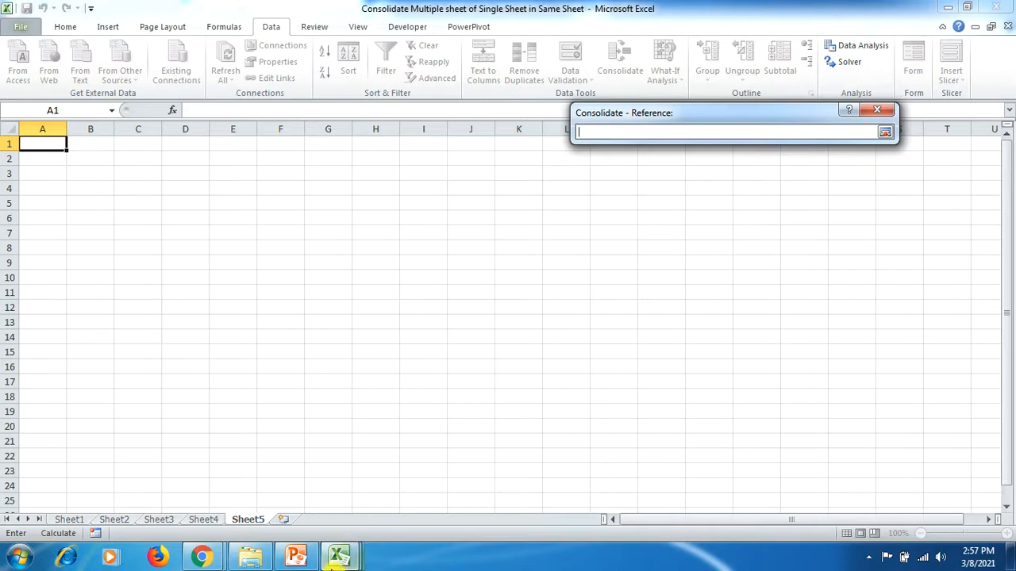
{"action": "left_click", "coordinate": [339, 555]}
{"action": "left_click", "coordinate": [474, 470]}
{"action": "left_click_drag", "start_coordinate": [172, 190], "coordinate": [386, 273]}
{"action": "left_click", "coordinate": [884, 132]}
{"action": "left_click", "coordinate": [859, 211]}
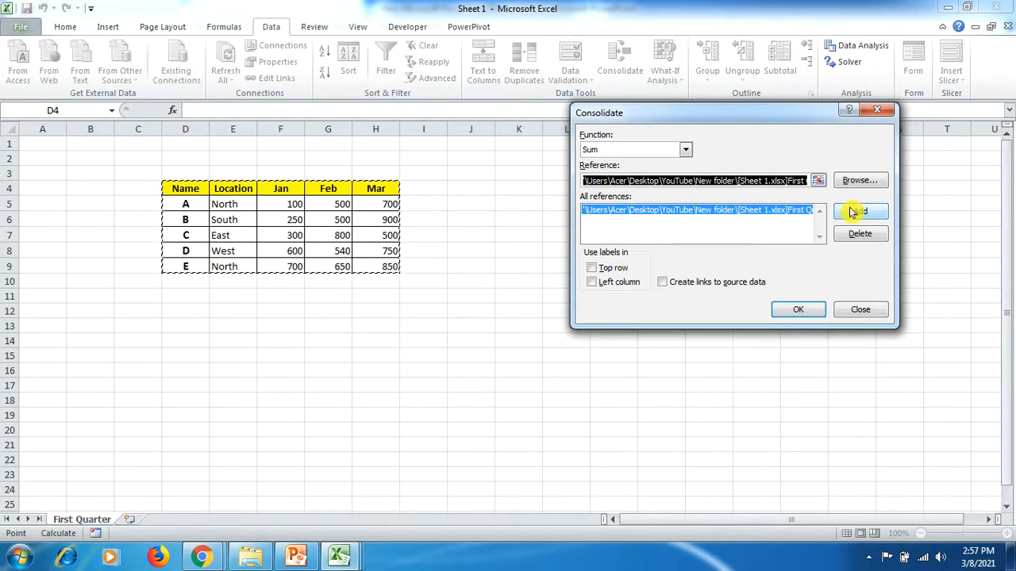
- Add the Second Quarter table, $D$4:$H$9 in Sheet 2.xlsx, to the consolidation references
{"action": "left_click", "coordinate": [817, 180]}
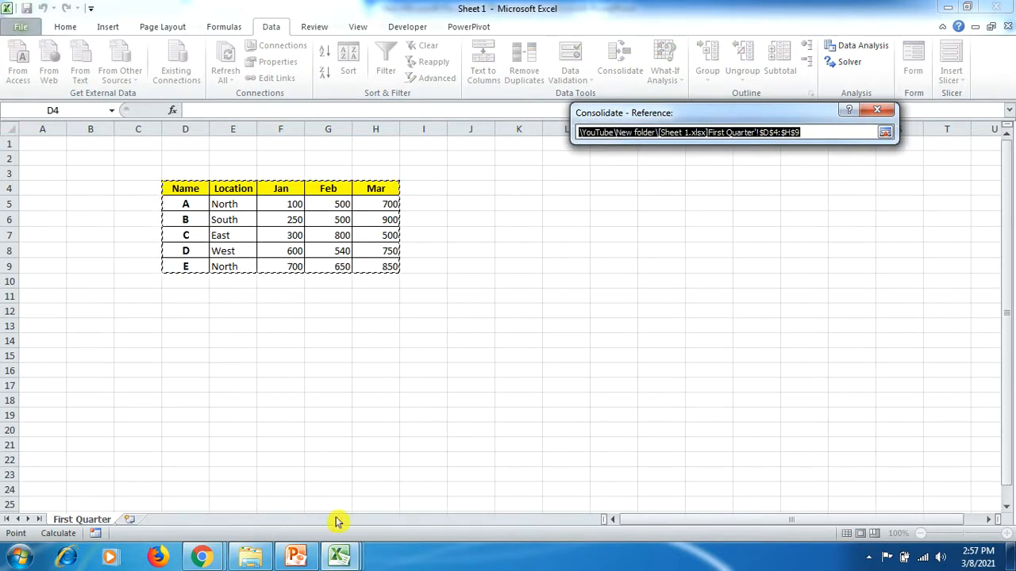
{"action": "left_click", "coordinate": [341, 557]}
{"action": "left_click", "coordinate": [328, 484]}
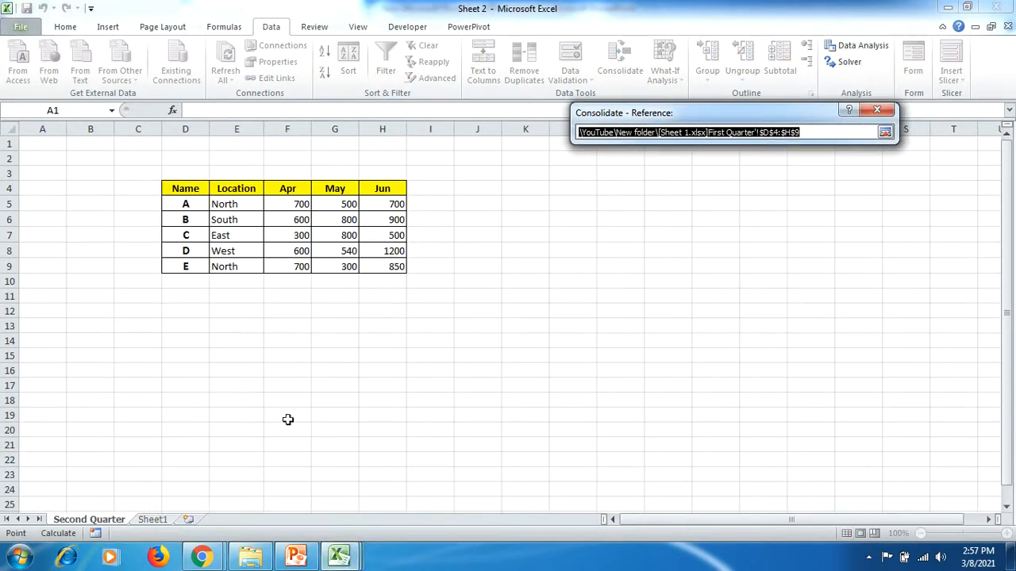
{"action": "left_click_drag", "start_coordinate": [199, 190], "coordinate": [377, 265]}
{"action": "left_click", "coordinate": [886, 136]}
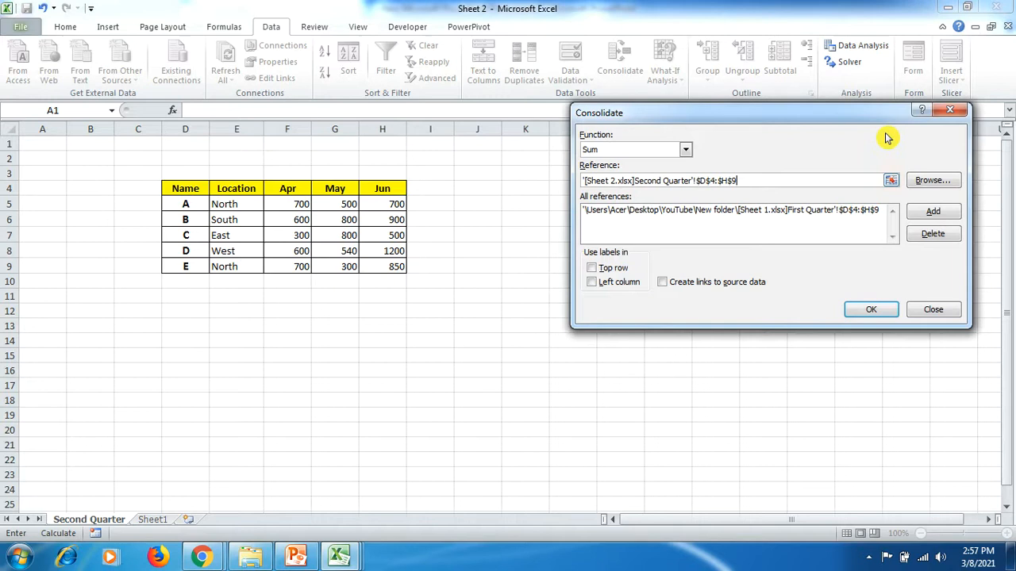
{"action": "left_click", "coordinate": [933, 213]}
- Use top row and left column labels, create links to the source data, and run the consolidation
{"action": "left_click", "coordinate": [593, 268]}
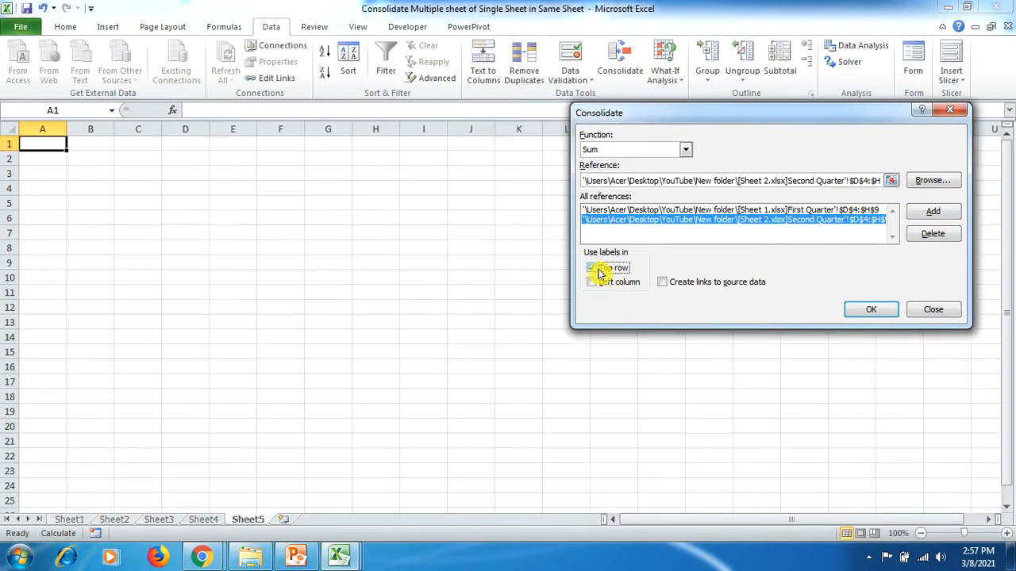
{"action": "left_click", "coordinate": [592, 283]}
{"action": "left_click", "coordinate": [662, 284]}
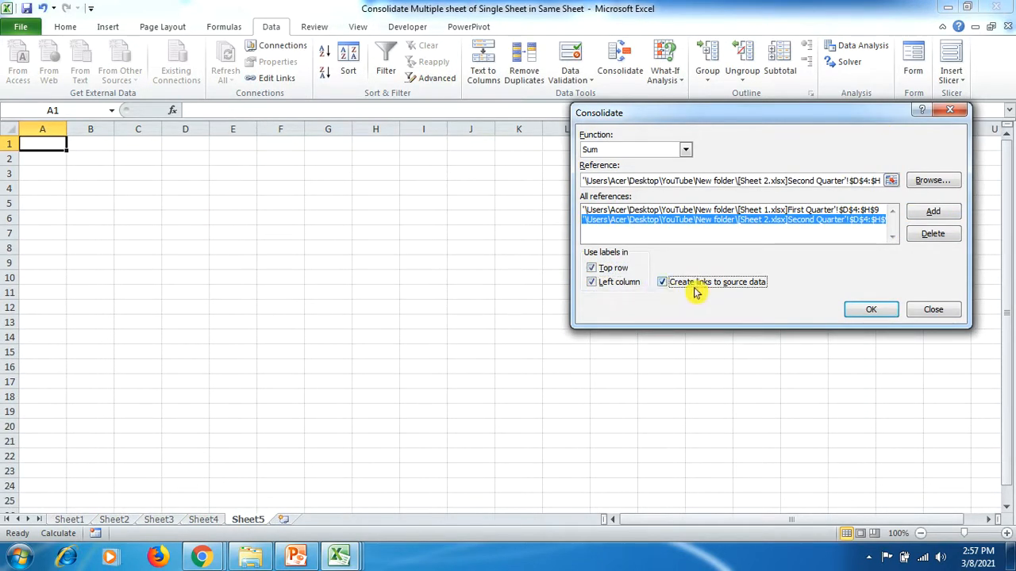
{"action": "left_click", "coordinate": [856, 315]}
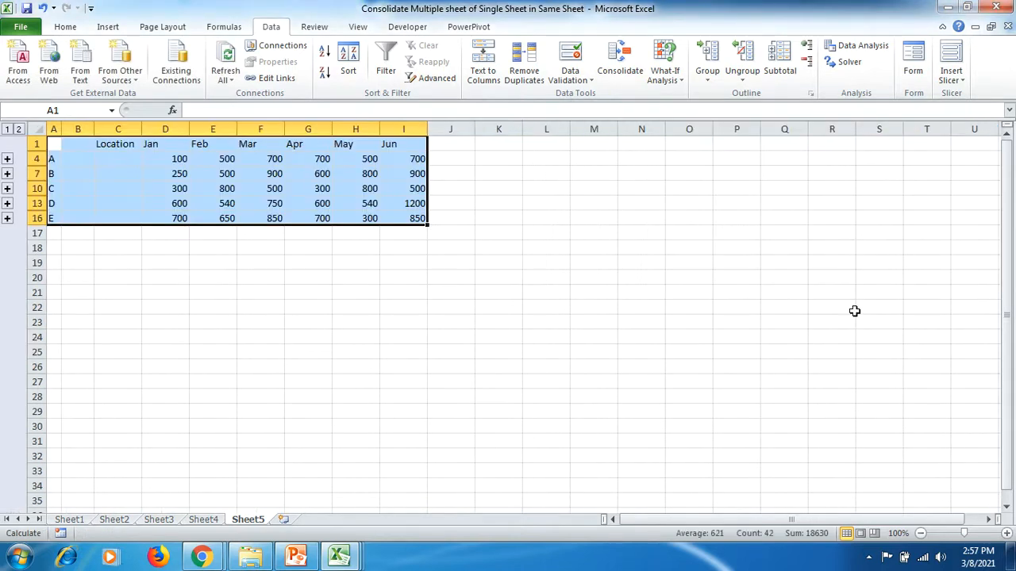
- Expand item A in the consolidated table to examine its Sheet 1 and Sheet 2 rows by month, and check the topic slide in PowerPoint
{"action": "left_click", "coordinate": [305, 268]}
{"action": "left_click_drag", "start_coordinate": [168, 143], "coordinate": [409, 147]}
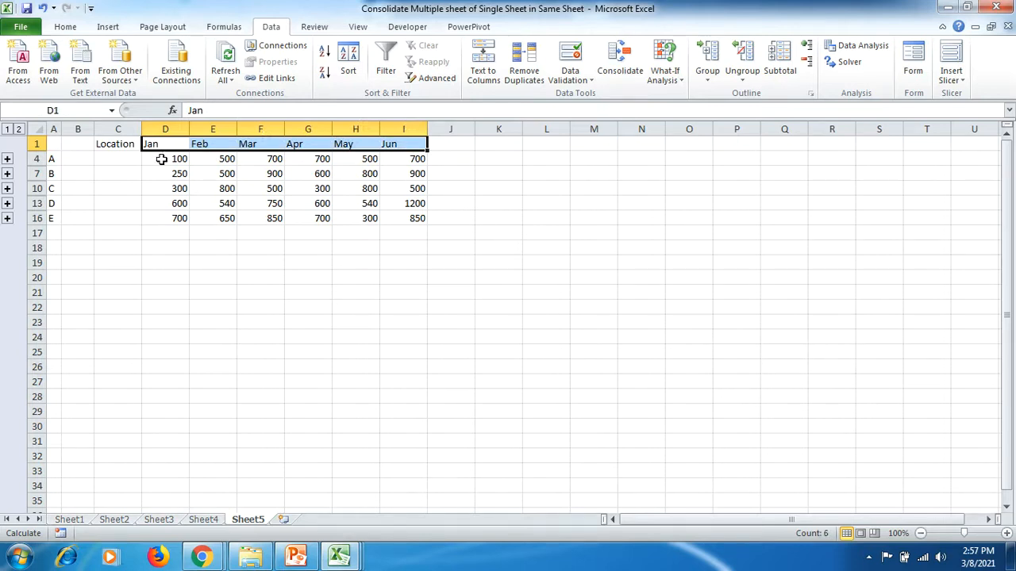
{"action": "left_click", "coordinate": [7, 161]}
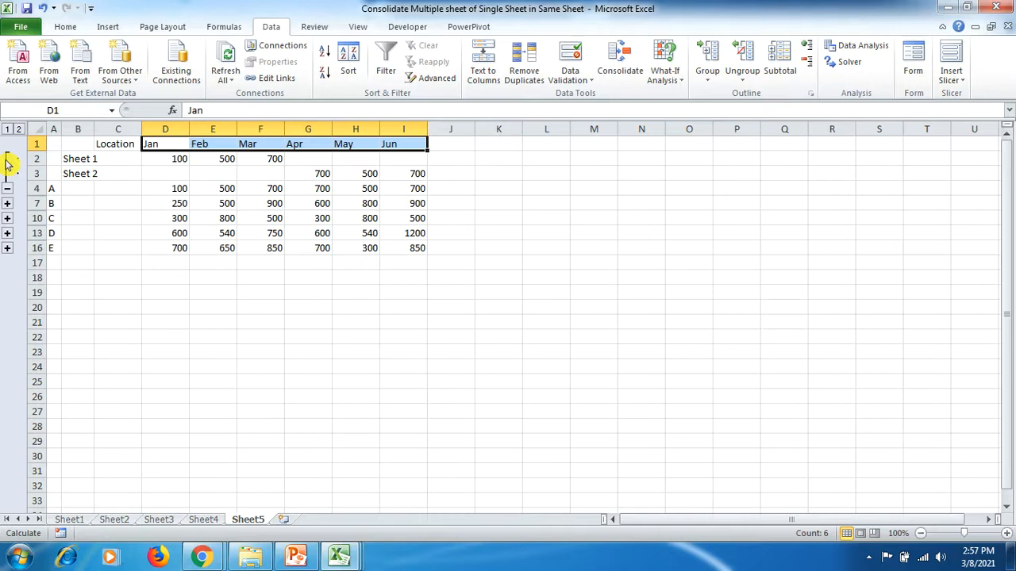
{"action": "left_click", "coordinate": [190, 171]}
{"action": "left_click_drag", "start_coordinate": [293, 144], "coordinate": [392, 143]}
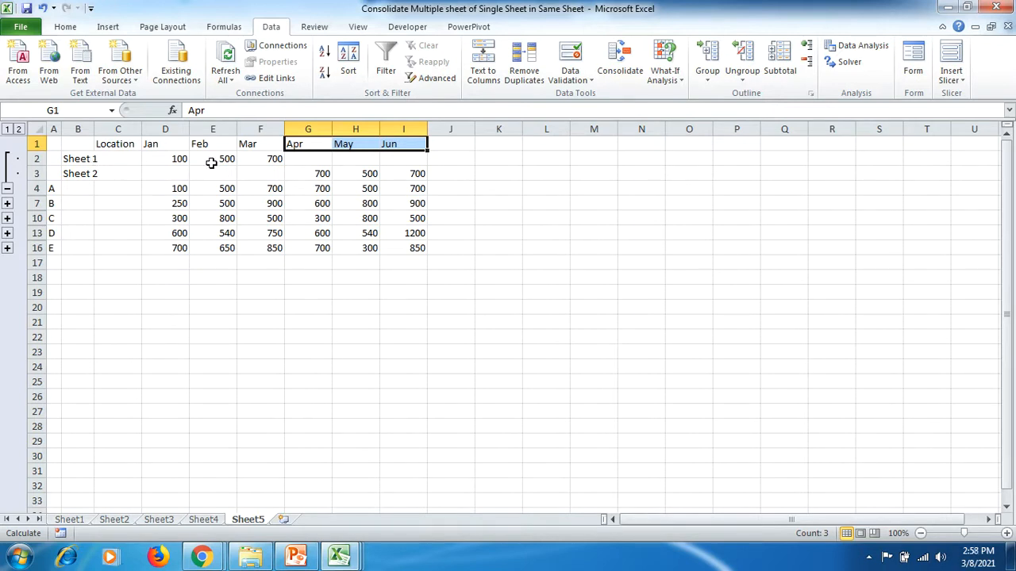
{"action": "left_click", "coordinate": [83, 176]}
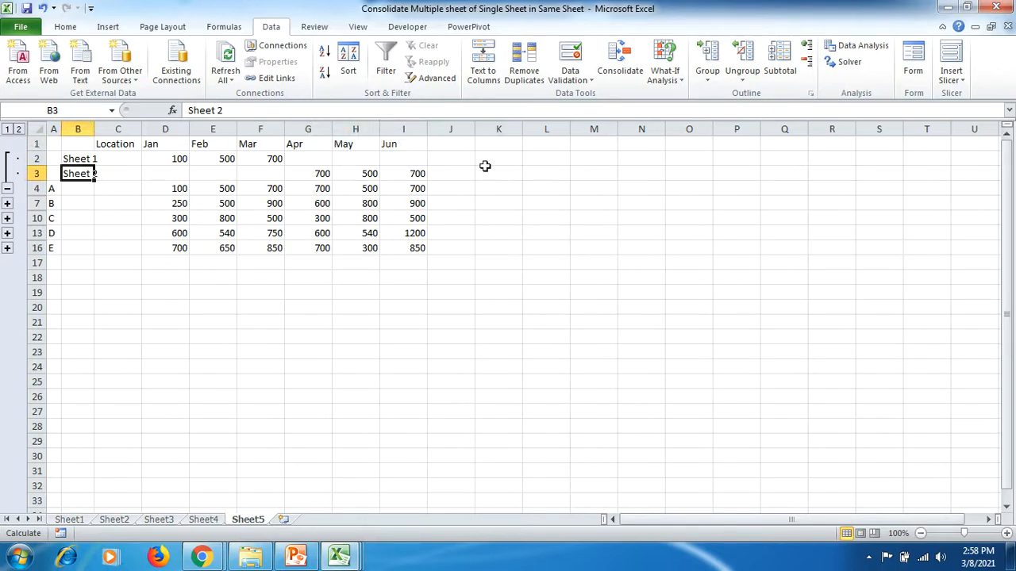
{"action": "left_click_drag", "start_coordinate": [56, 190], "coordinate": [392, 191]}
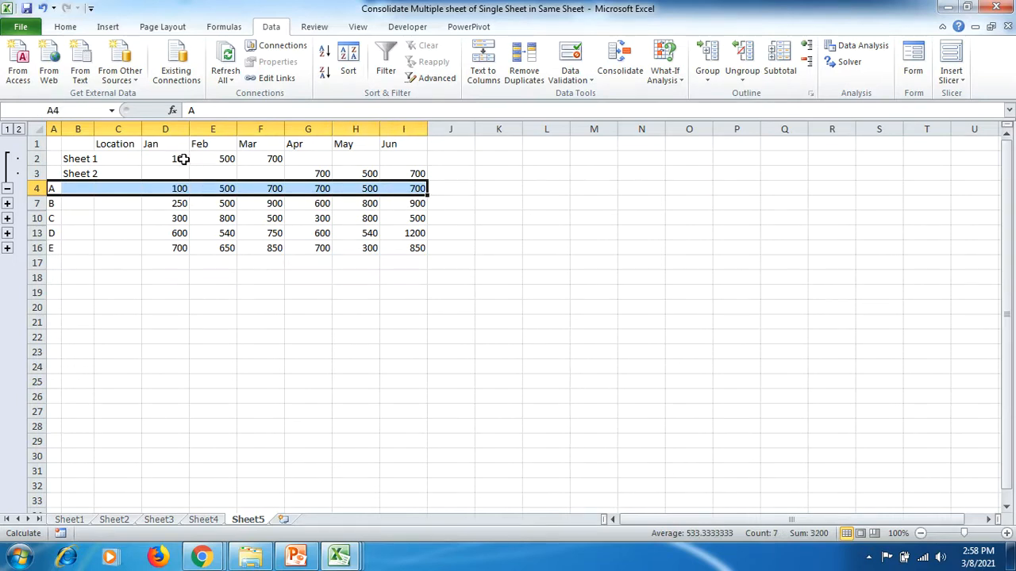
{"action": "left_click", "coordinate": [441, 189]}
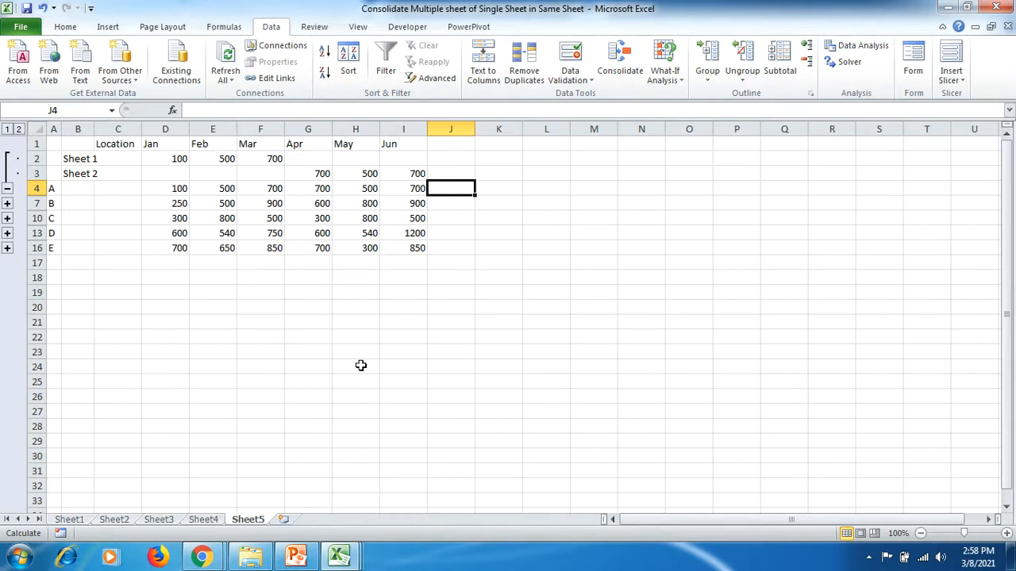
{"action": "left_click", "coordinate": [294, 560]}
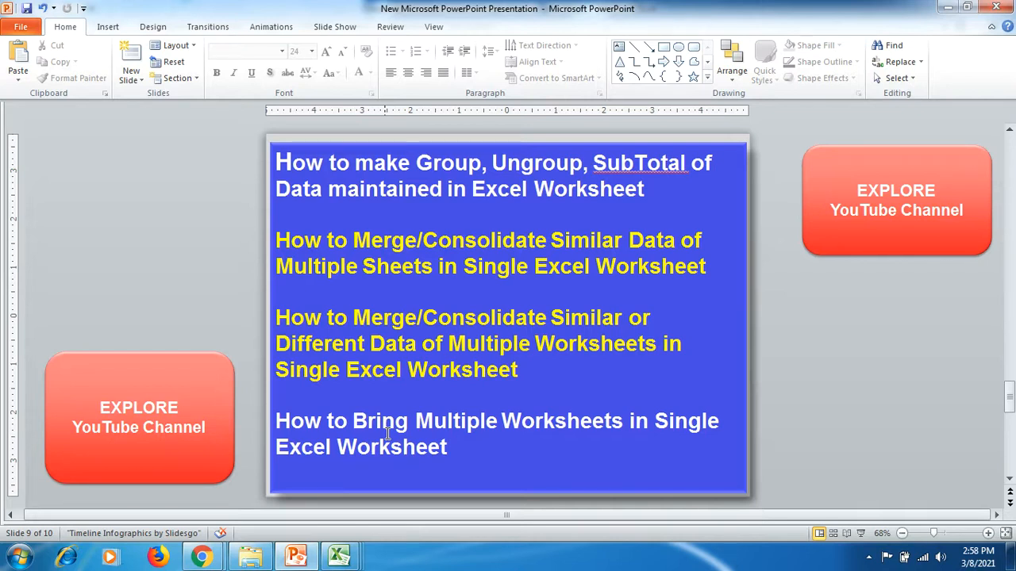
- Switch to the Data 2 workbook in Excel and copy its Data 2 sheet into Combine Multiple Worksheets on One Sheet.xlsx, before Sheet1
{"action": "left_click", "coordinate": [341, 557]}
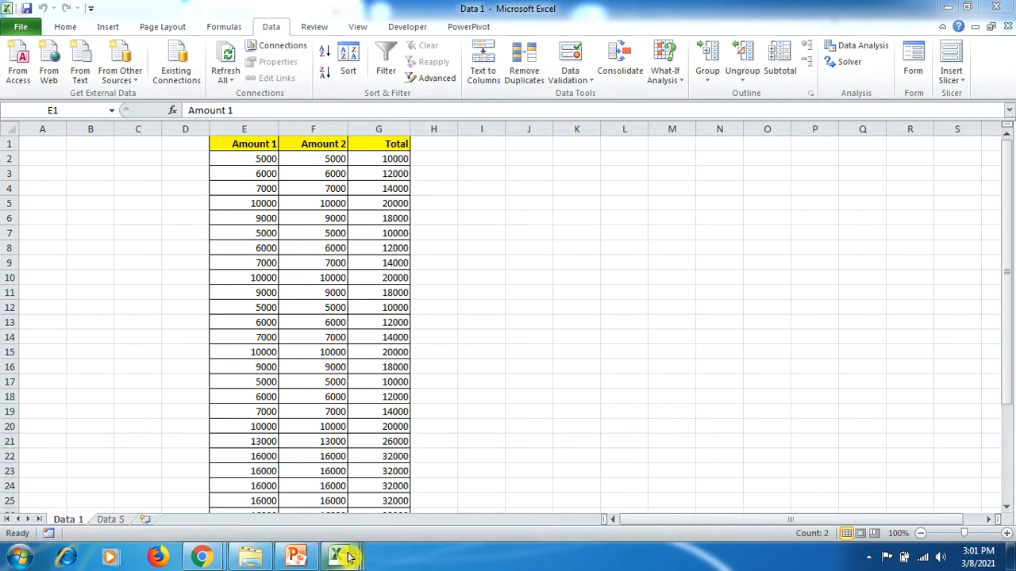
{"action": "mouse_move", "coordinate": [349, 558]}
{"action": "left_click", "coordinate": [577, 481]}
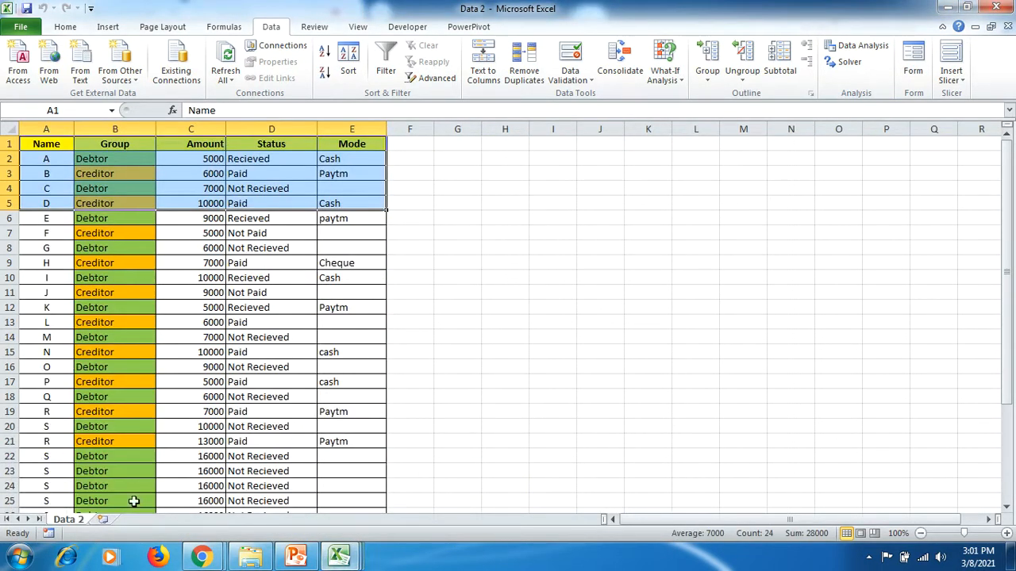
{"action": "left_click", "coordinate": [178, 441]}
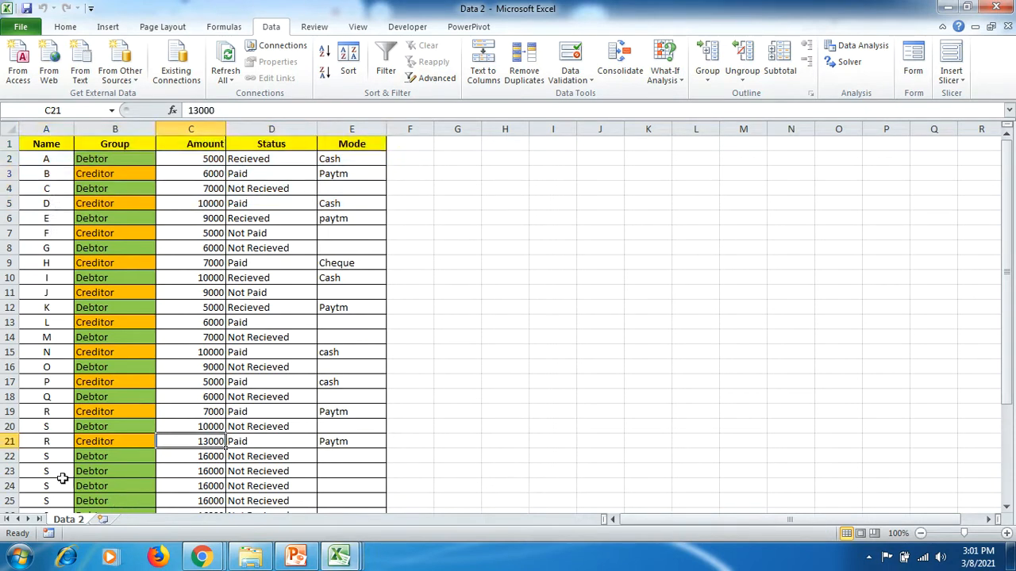
{"action": "right_click", "coordinate": [68, 519]}
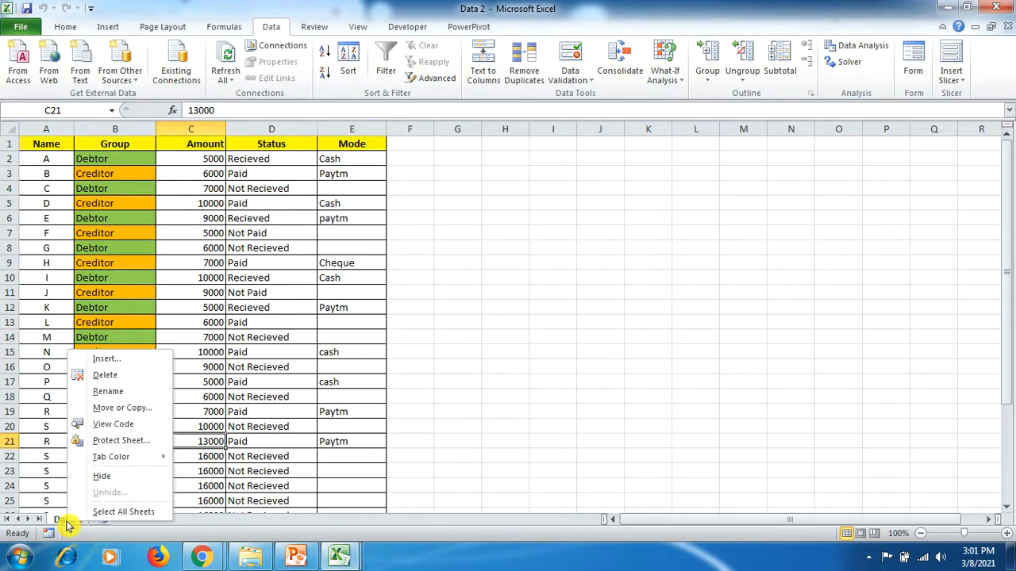
{"action": "left_click", "coordinate": [153, 412]}
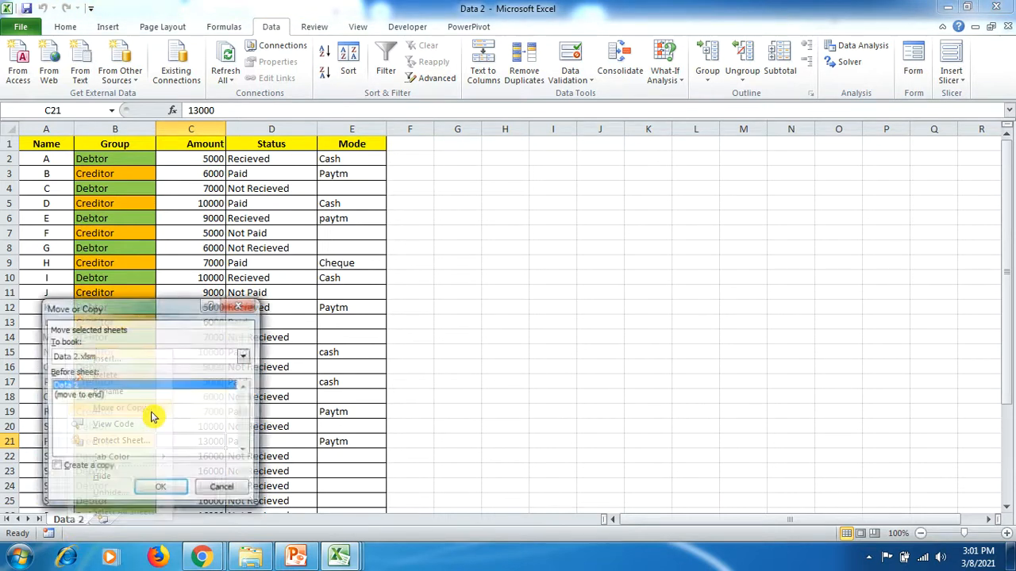
{"action": "left_click", "coordinate": [245, 357]}
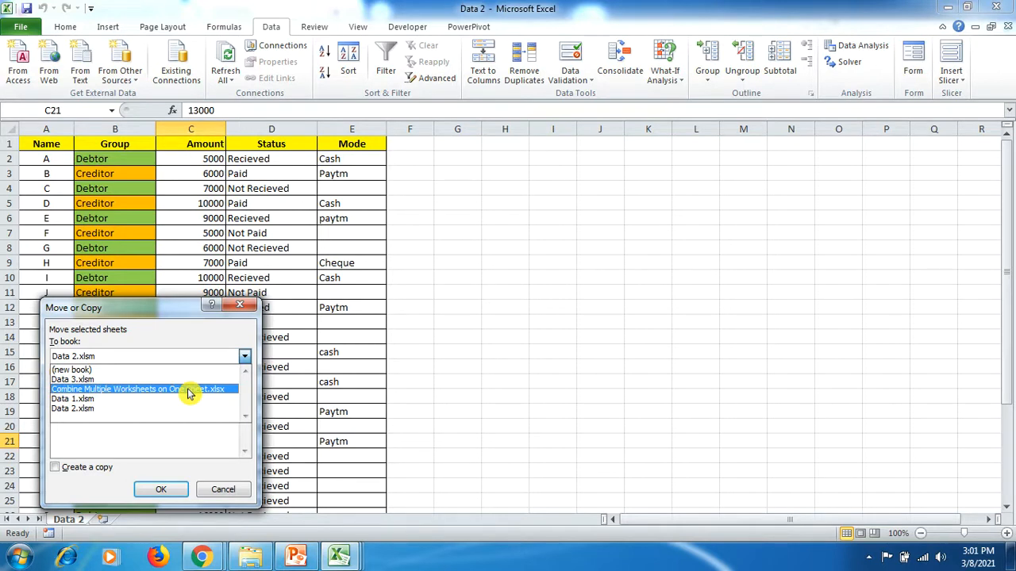
{"action": "left_click", "coordinate": [228, 391]}
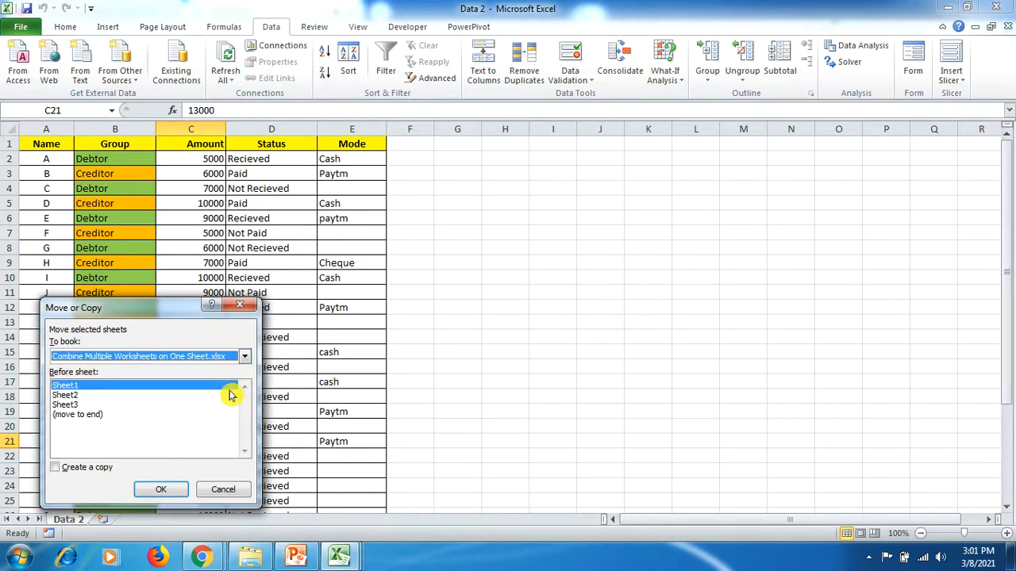
{"action": "left_click", "coordinate": [96, 386]}
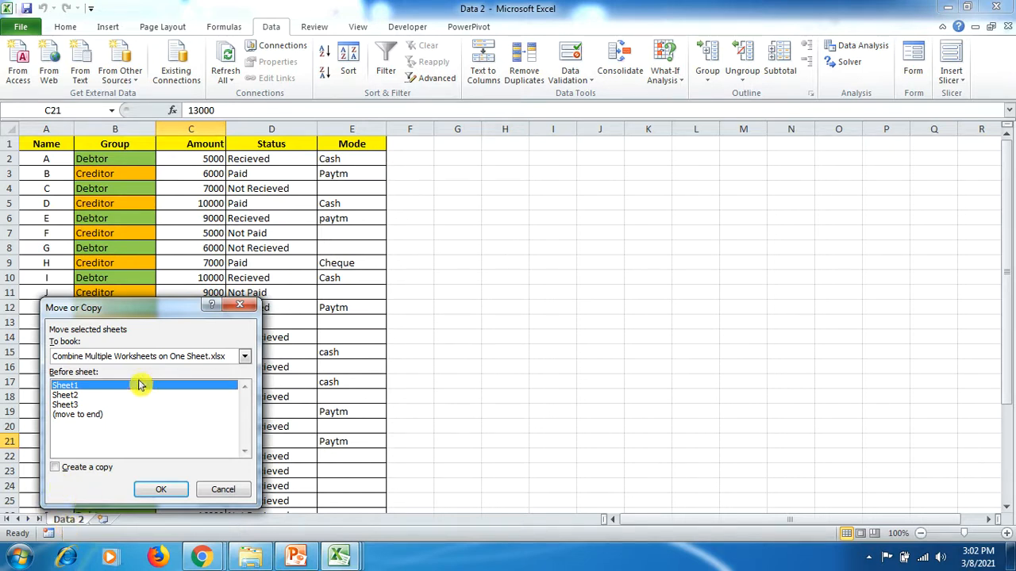
{"action": "left_click", "coordinate": [58, 469]}
{"action": "left_click", "coordinate": [162, 490]}
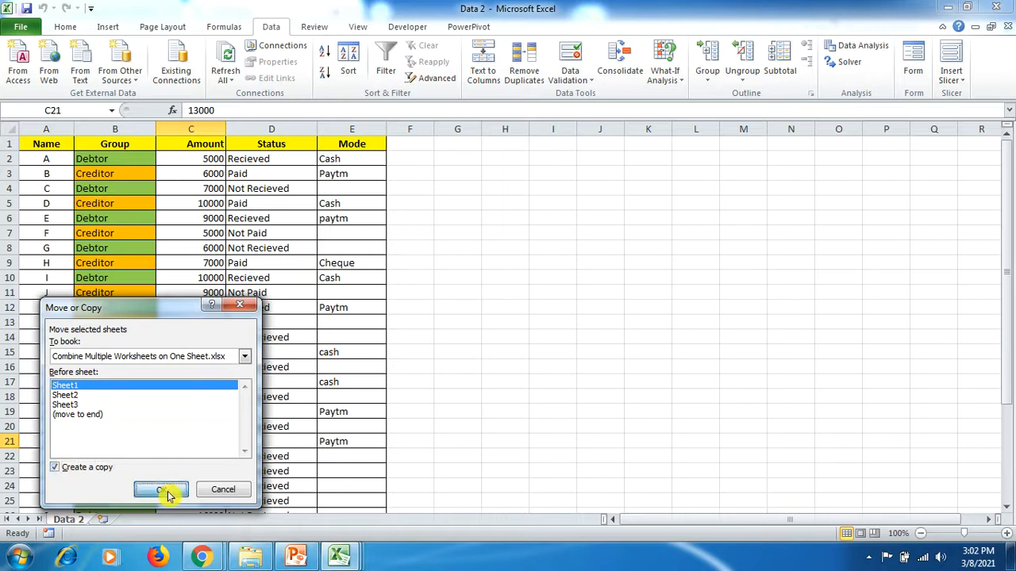
- Check the copied Data 2 sheet in the Combine Multiple Worksheets on One Sheet workbook, and close the Data 2 workbook
{"action": "left_click", "coordinate": [340, 558]}
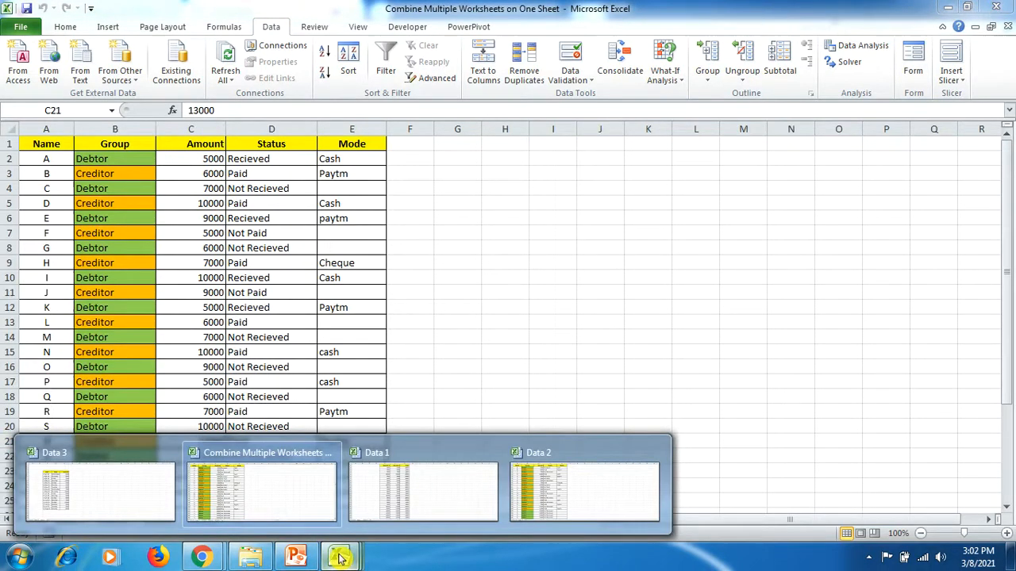
{"action": "left_click", "coordinate": [306, 502]}
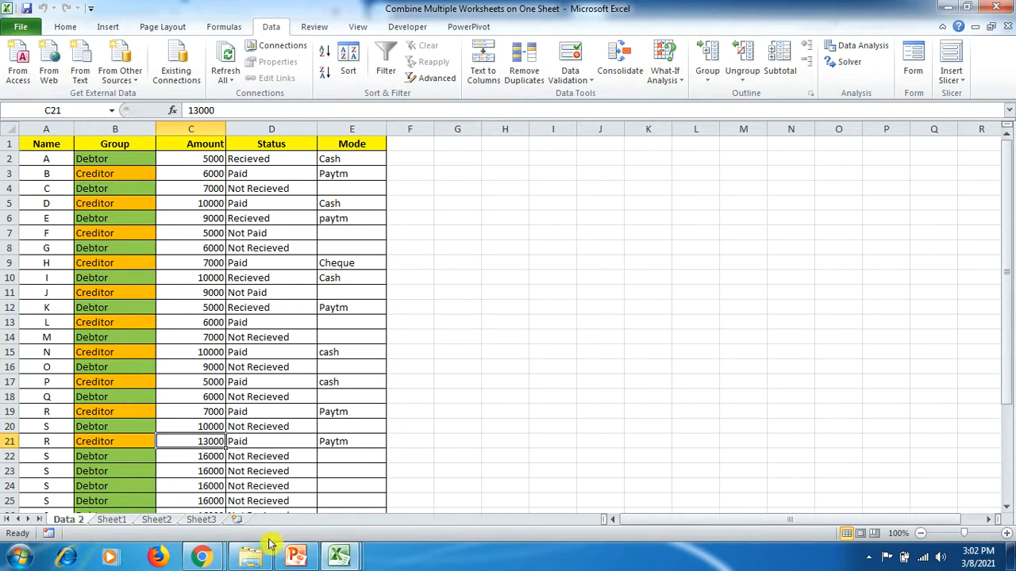
{"action": "left_click", "coordinate": [340, 558]}
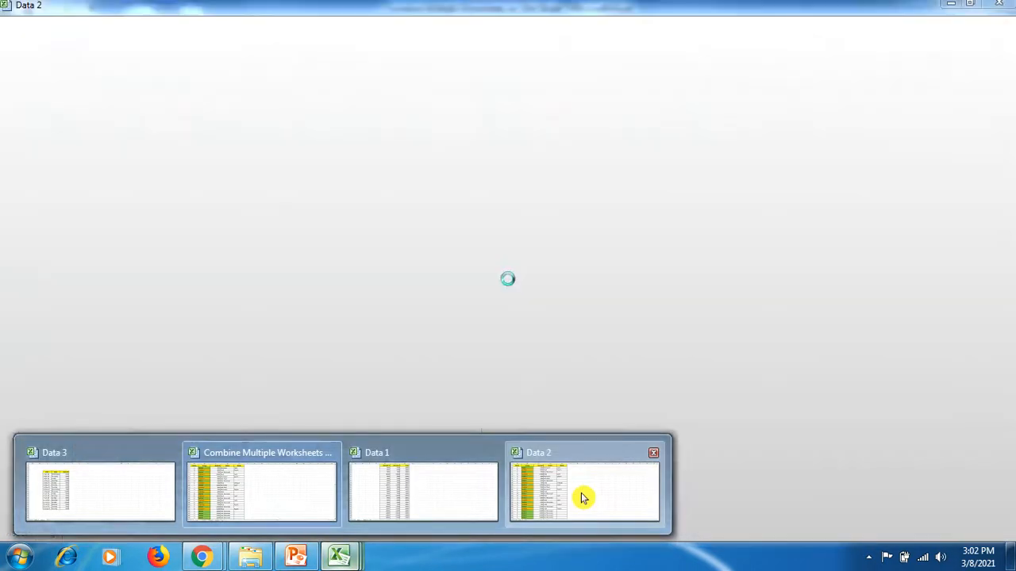
{"action": "left_click", "coordinate": [580, 495]}
- Switch to the Data 1 workbook and review its Data 1 and Data 5 sheets
{"action": "left_click", "coordinate": [342, 560]}
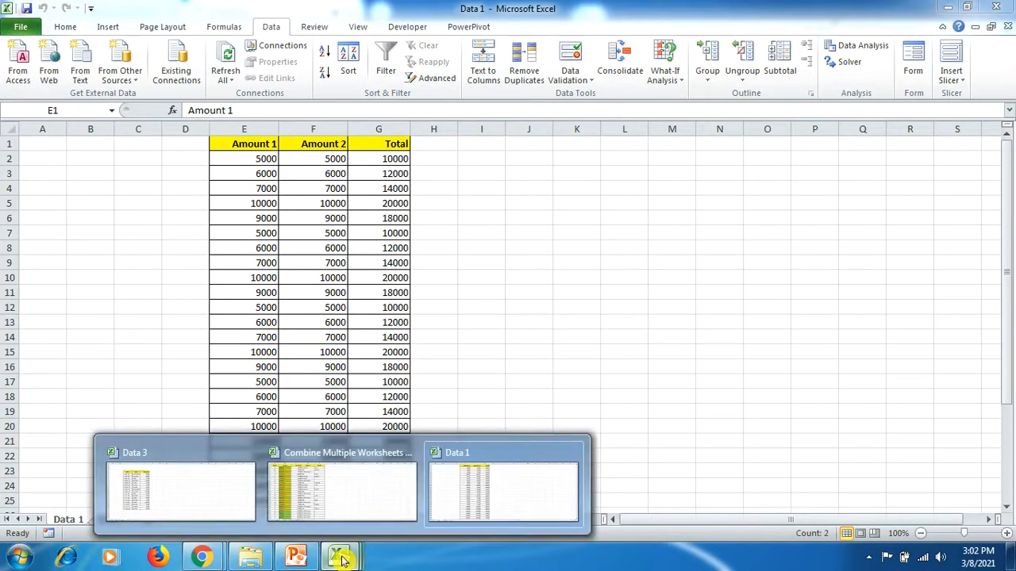
{"action": "left_click", "coordinate": [460, 492]}
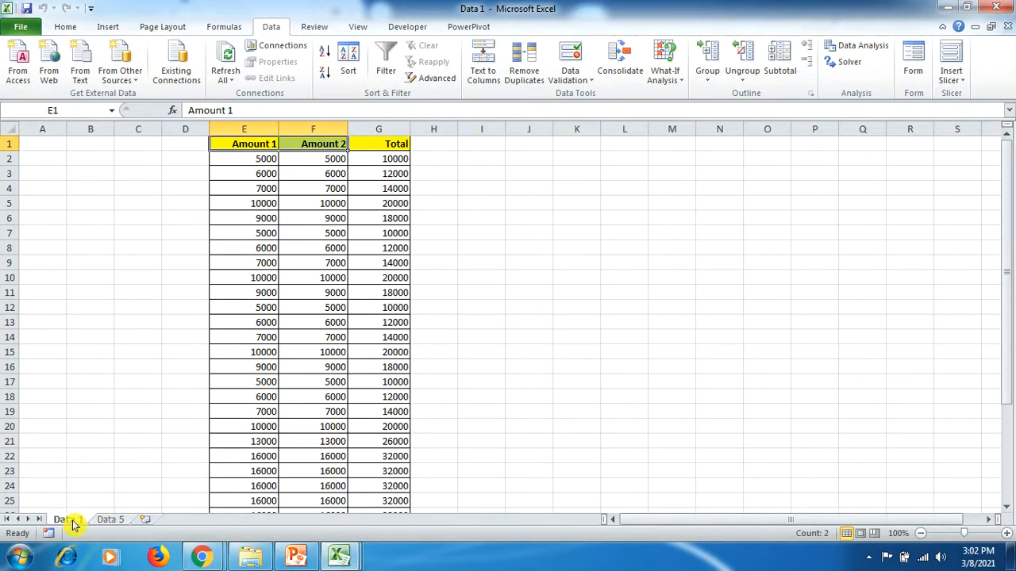
{"action": "left_click", "coordinate": [107, 521]}
{"action": "left_click", "coordinate": [70, 521]}
{"action": "left_click", "coordinate": [109, 521]}
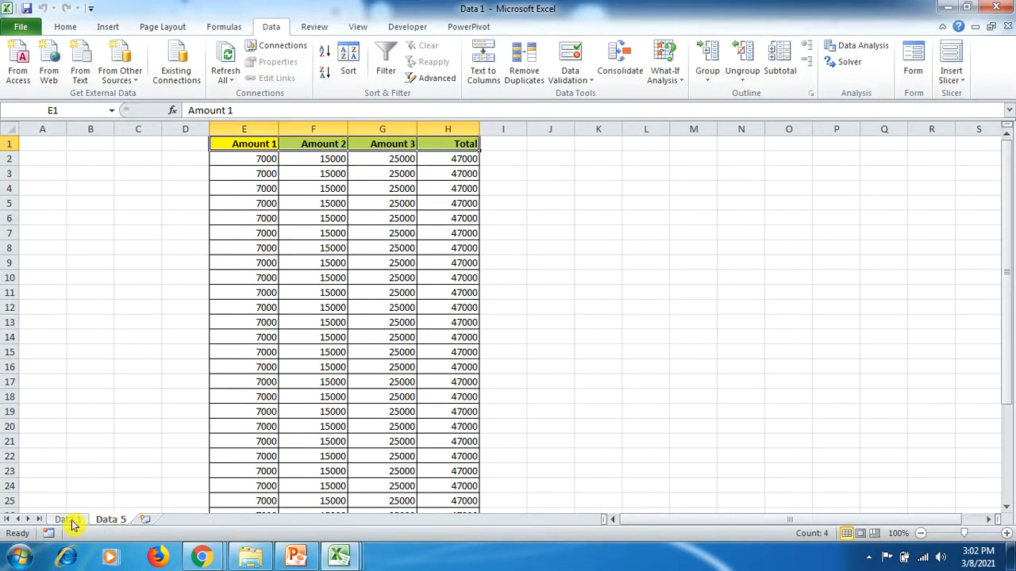
- Copy the Data 1 and Data 5 sheets together into Combine Multiple Worksheets on One Sheet.xlsx, before Sheet1
{"action": "left_click", "coordinate": [70, 521]}
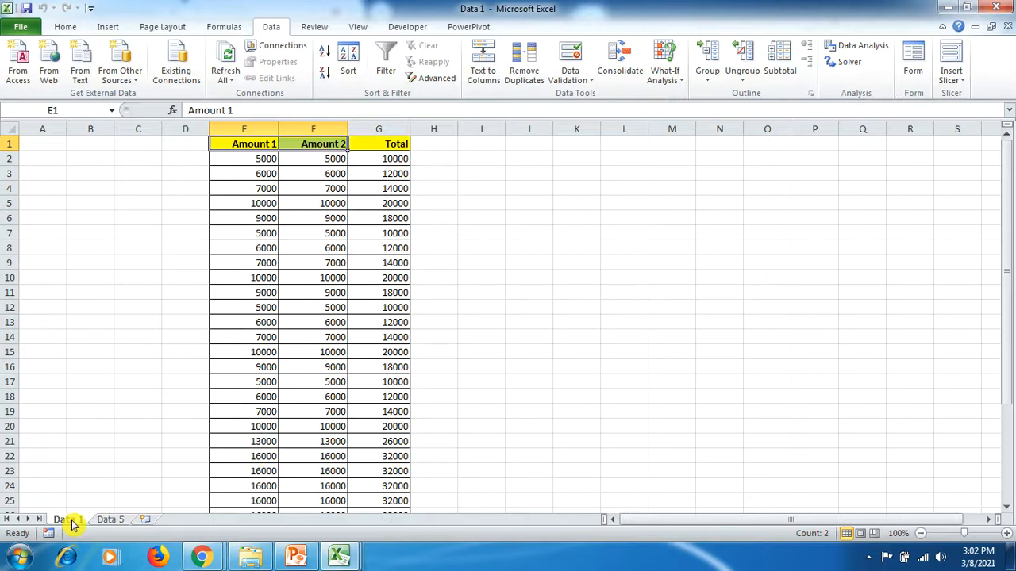
{"action": "left_click", "coordinate": [111, 521], "text": "ctrl"}
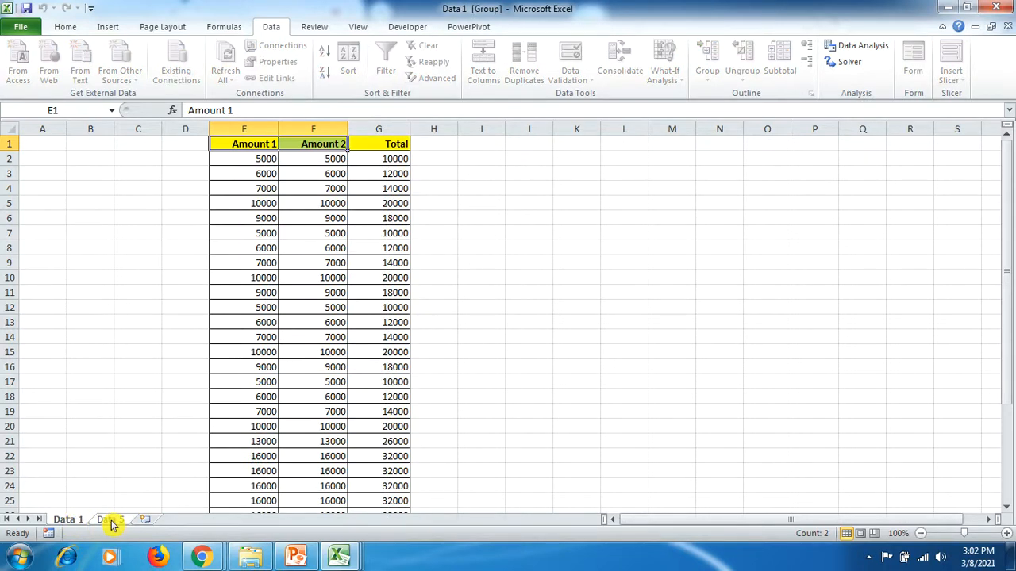
{"action": "right_click", "coordinate": [111, 521]}
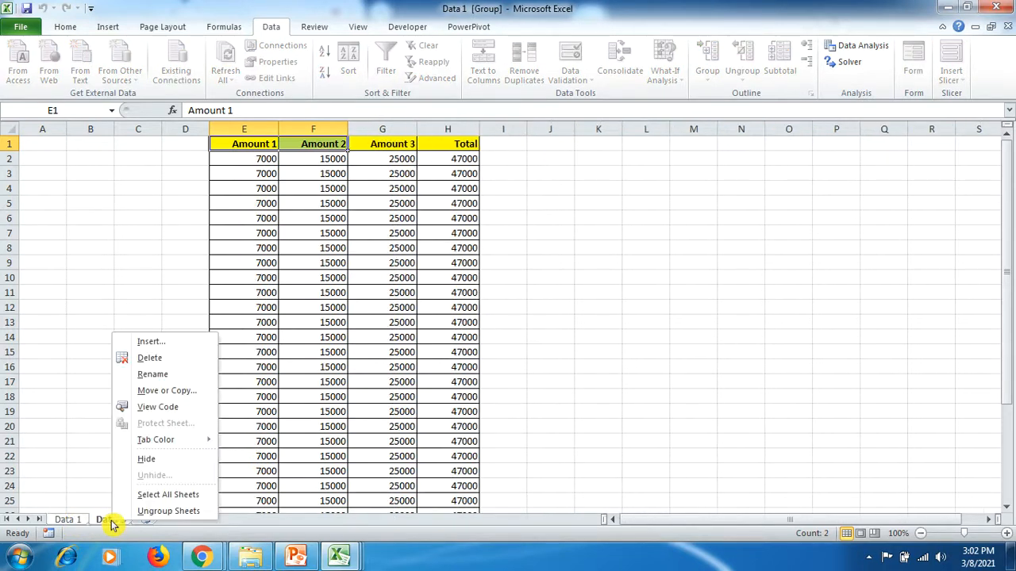
{"action": "left_click", "coordinate": [195, 393]}
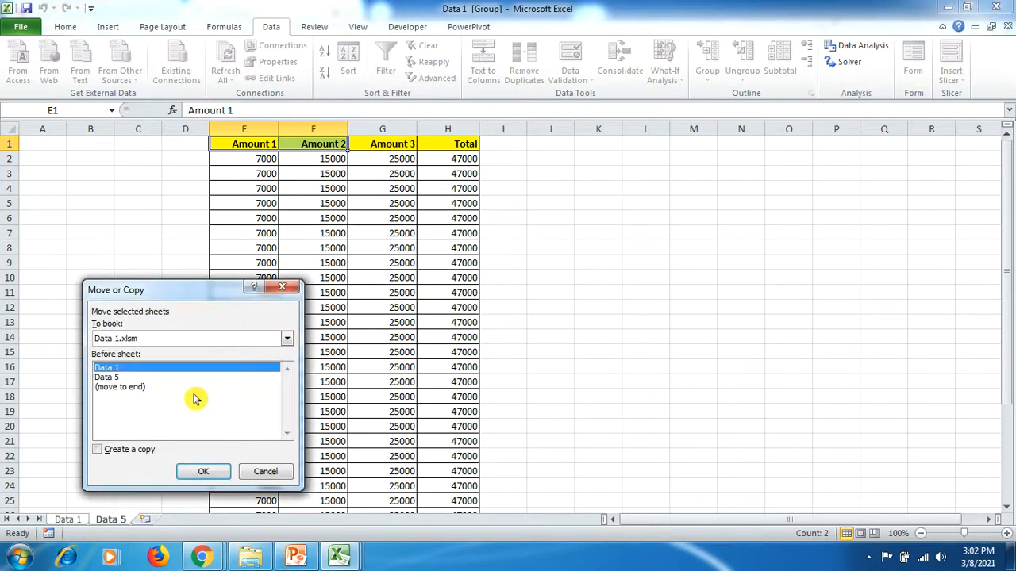
{"action": "left_click", "coordinate": [287, 339]}
{"action": "left_click", "coordinate": [251, 371]}
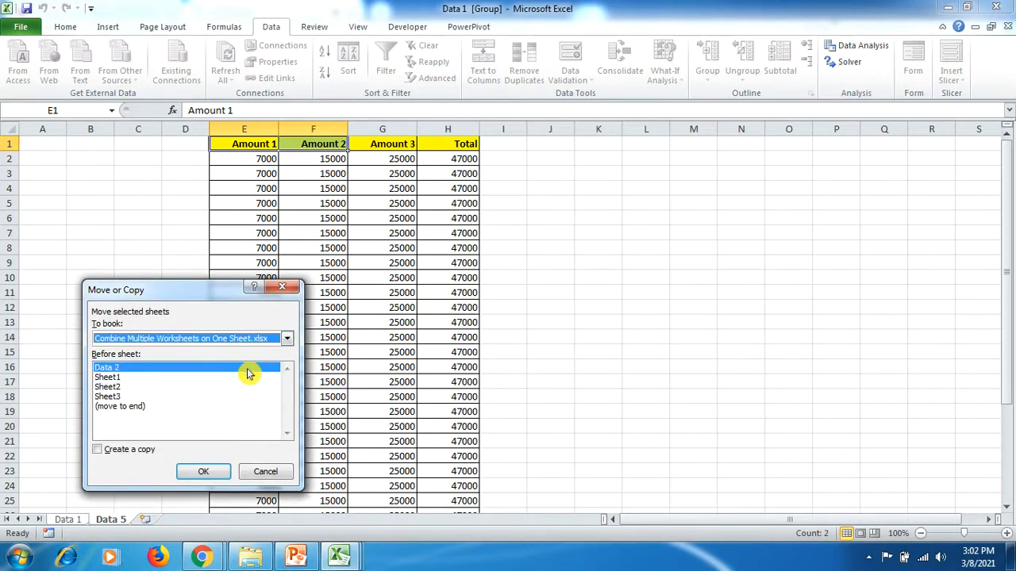
{"action": "left_click", "coordinate": [130, 377]}
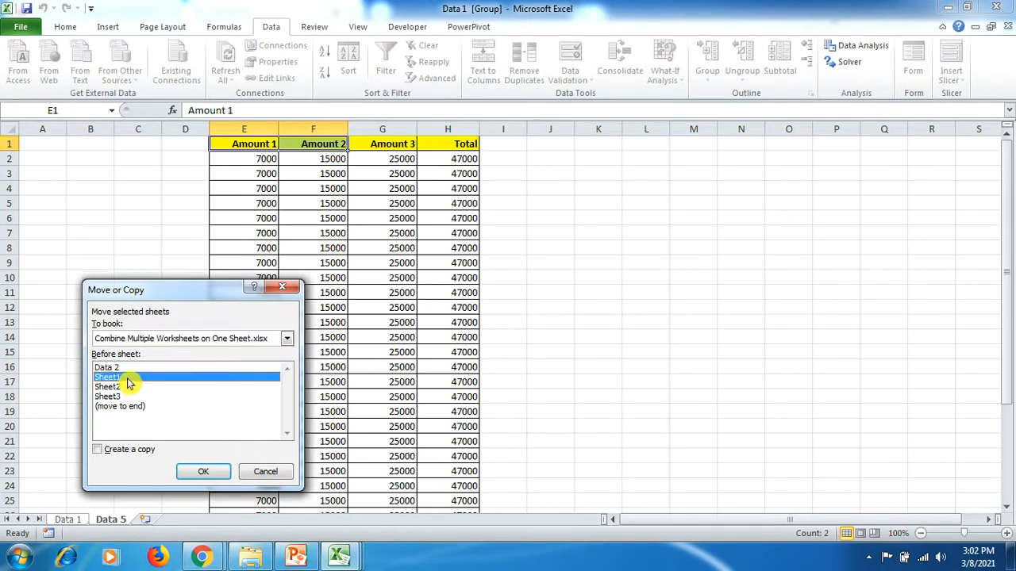
{"action": "left_click", "coordinate": [96, 450]}
{"action": "left_click", "coordinate": [203, 471]}
- Copy the Data 3 and Data 4 sheets together from the Data 3 workbook into Combine Multiple Worksheets on One Sheet.xlsx, before Sheet2
{"action": "mouse_move", "coordinate": [345, 561]}
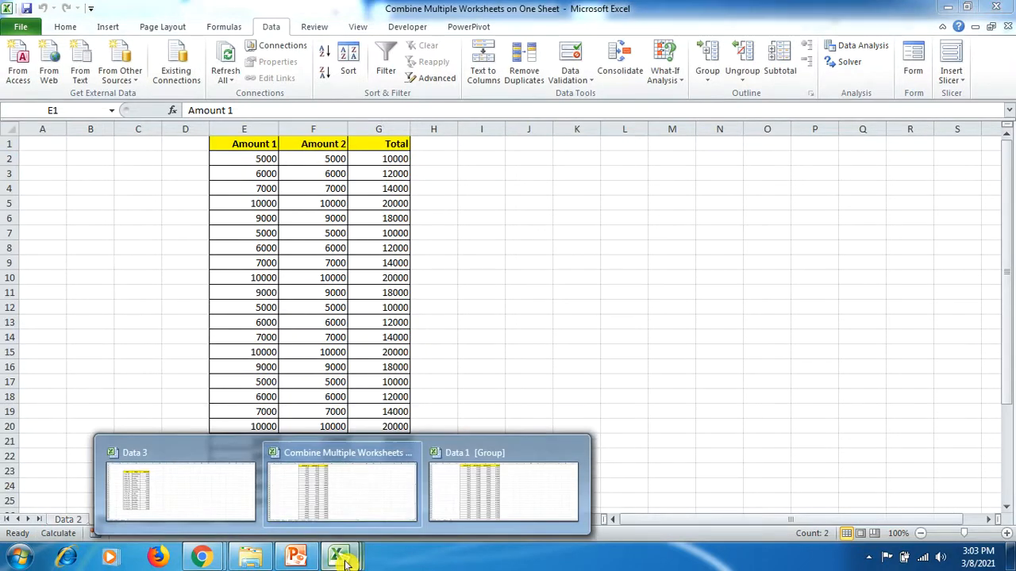
{"action": "left_click", "coordinate": [232, 501]}
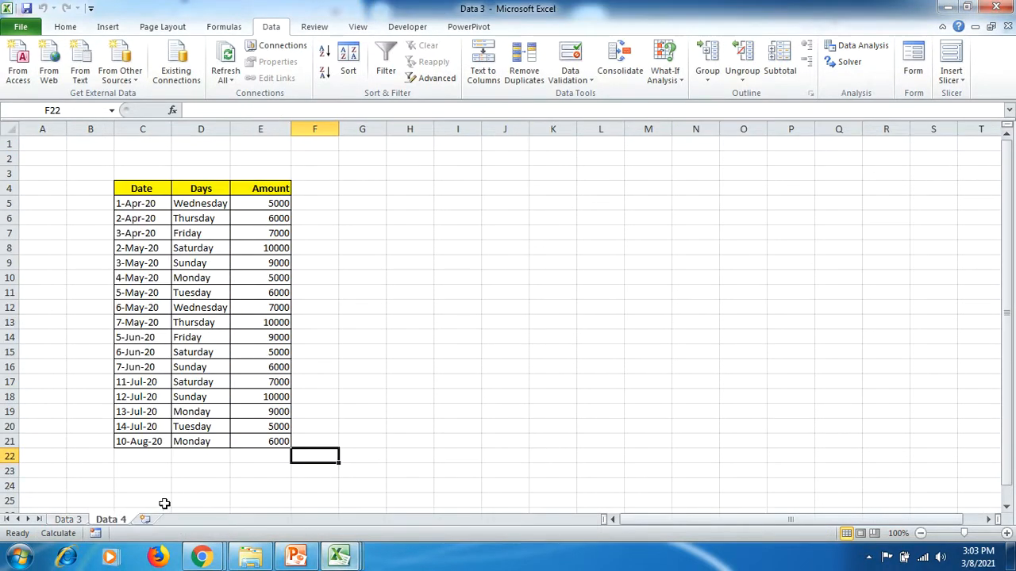
{"action": "left_click", "coordinate": [77, 520]}
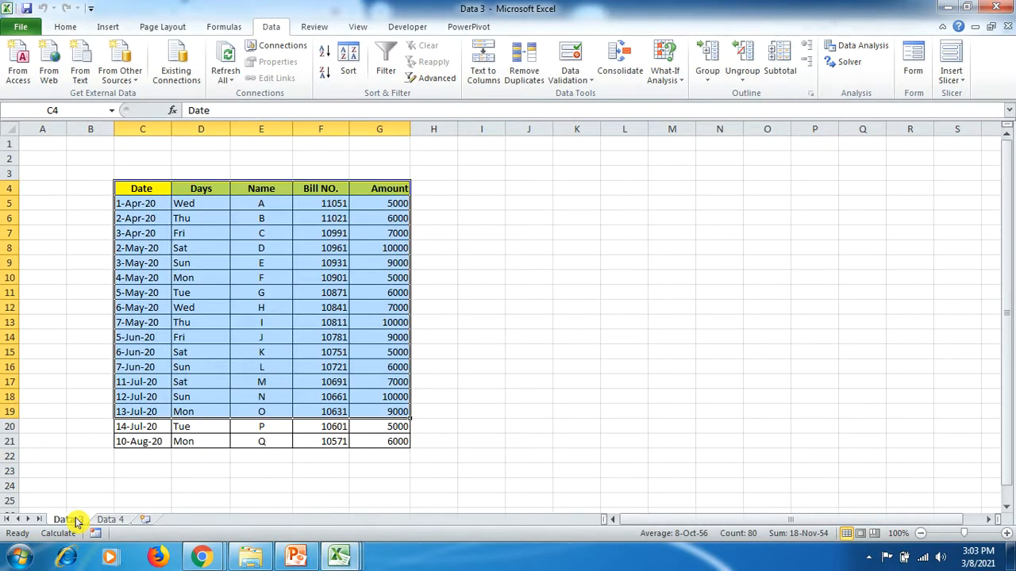
{"action": "left_click", "coordinate": [107, 519], "text": "ctrl"}
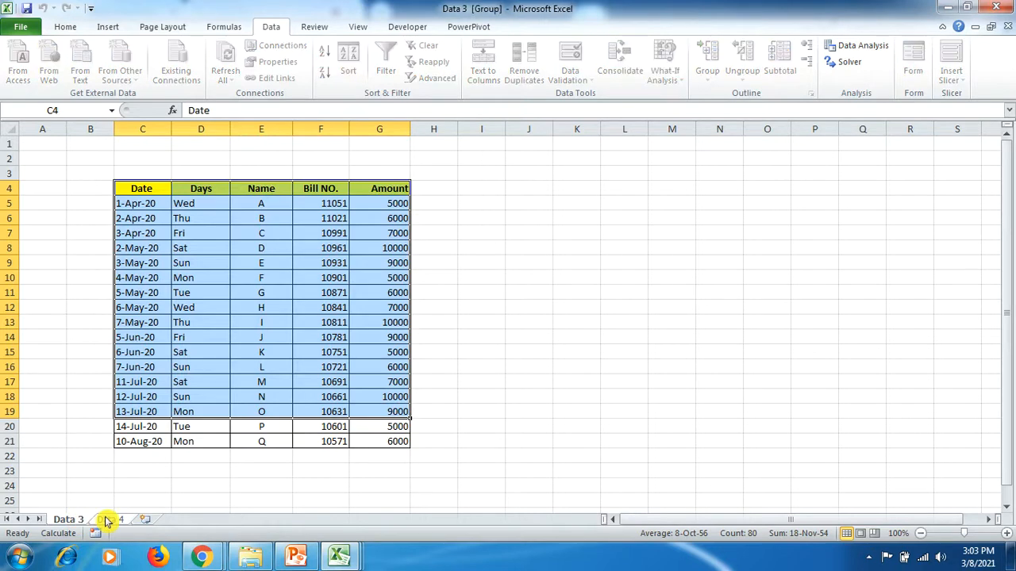
{"action": "right_click", "coordinate": [107, 519]}
{"action": "left_click", "coordinate": [189, 388]}
{"action": "left_click", "coordinate": [281, 326]}
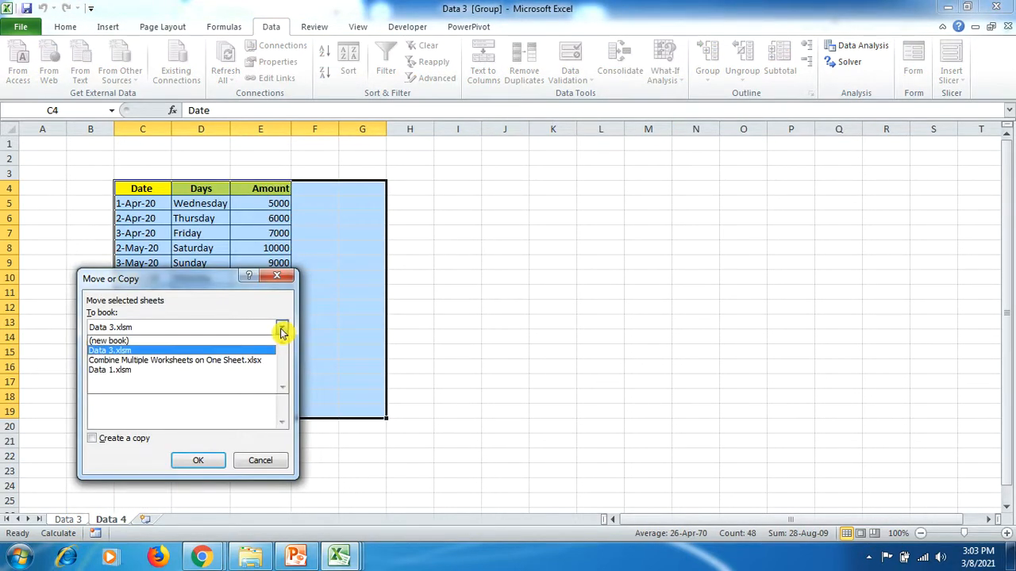
{"action": "left_click", "coordinate": [243, 361]}
{"action": "left_click", "coordinate": [94, 439]}
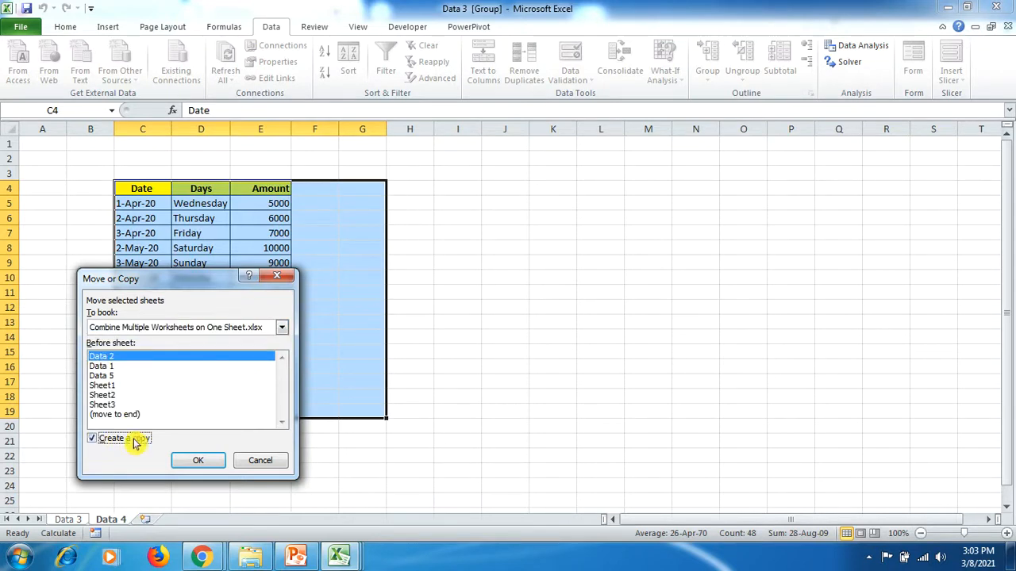
{"action": "left_click", "coordinate": [111, 387]}
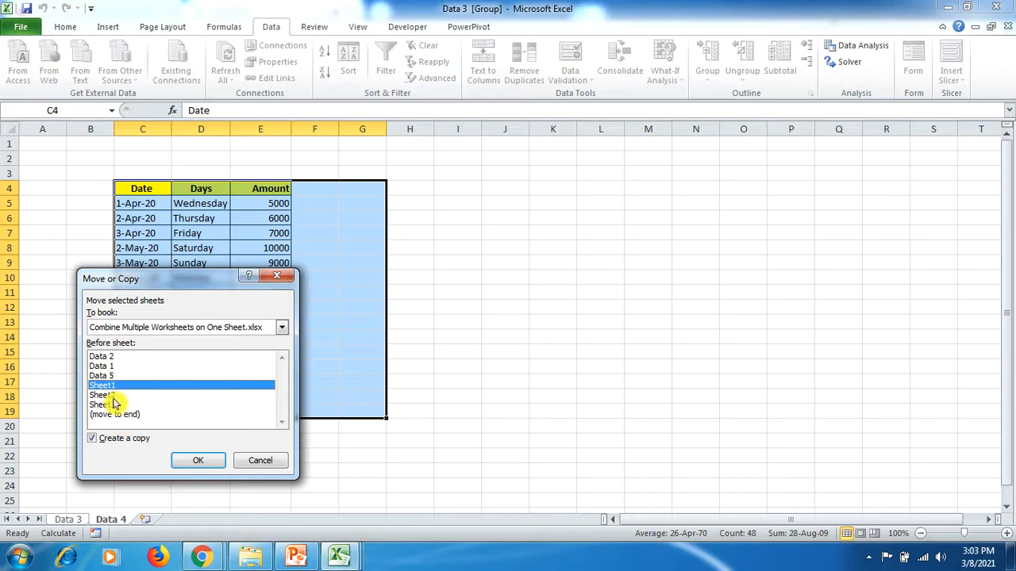
{"action": "left_click", "coordinate": [116, 396]}
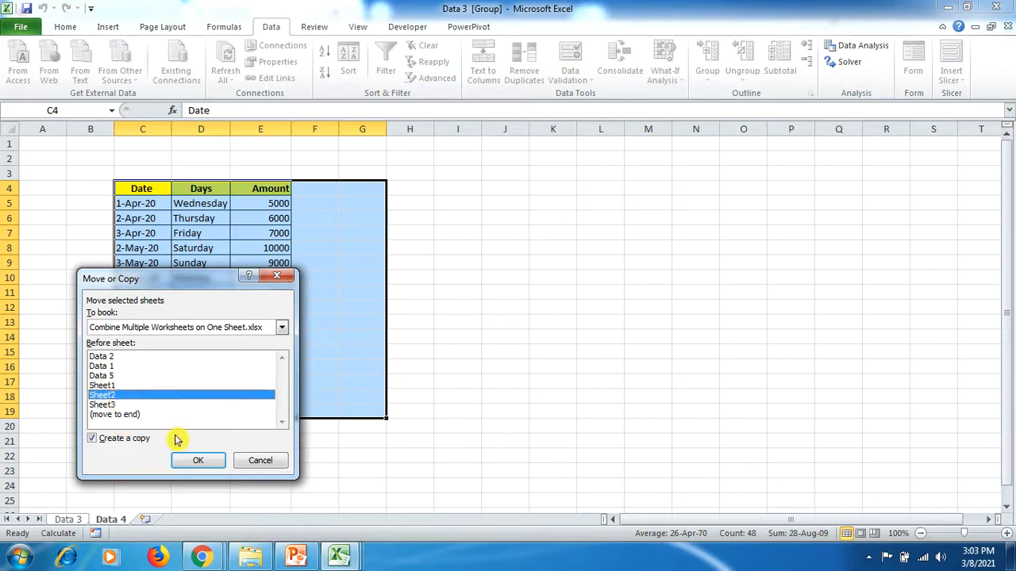
{"action": "left_click", "coordinate": [183, 462]}
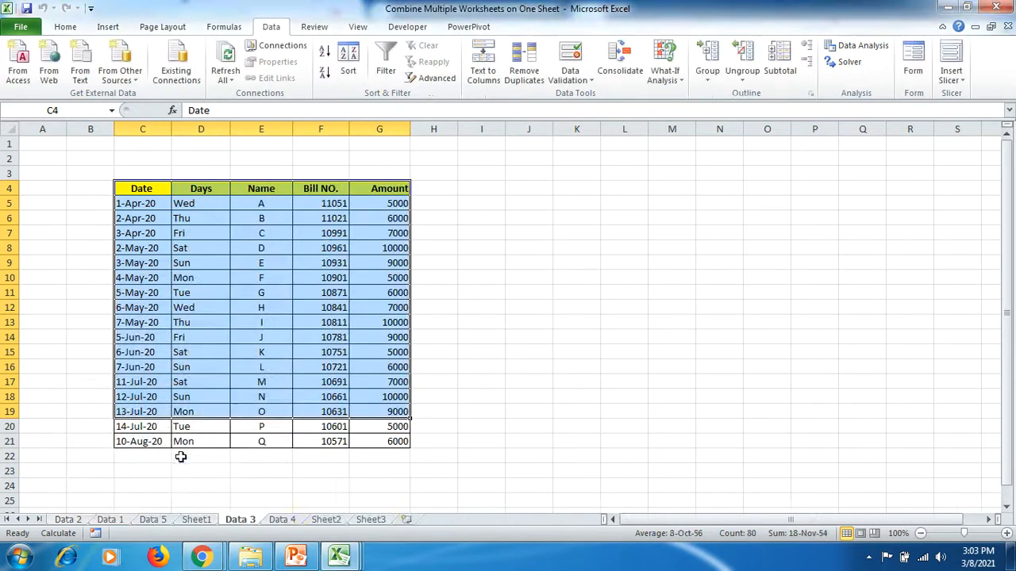
{"action": "left_click", "coordinate": [323, 468]}
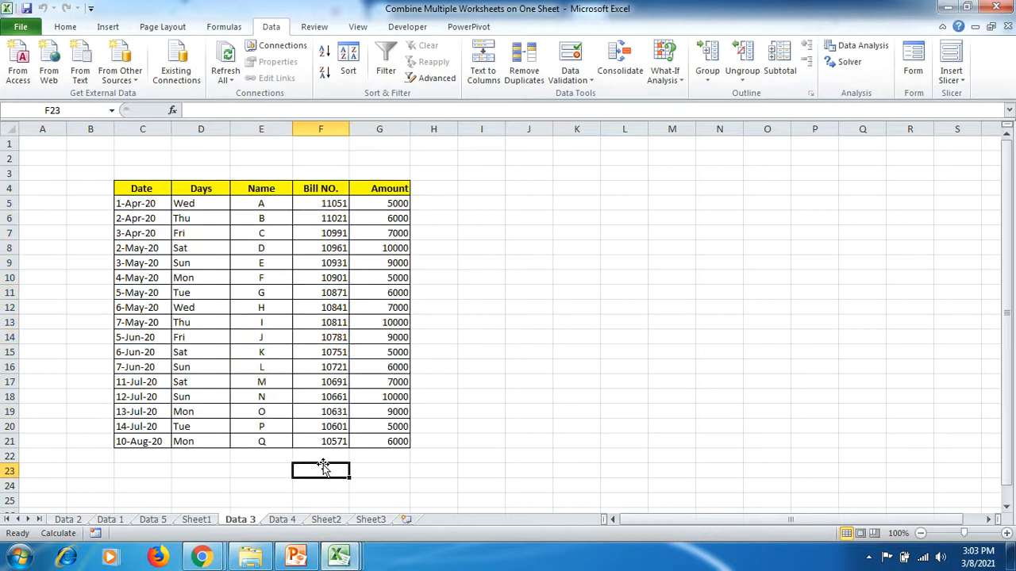